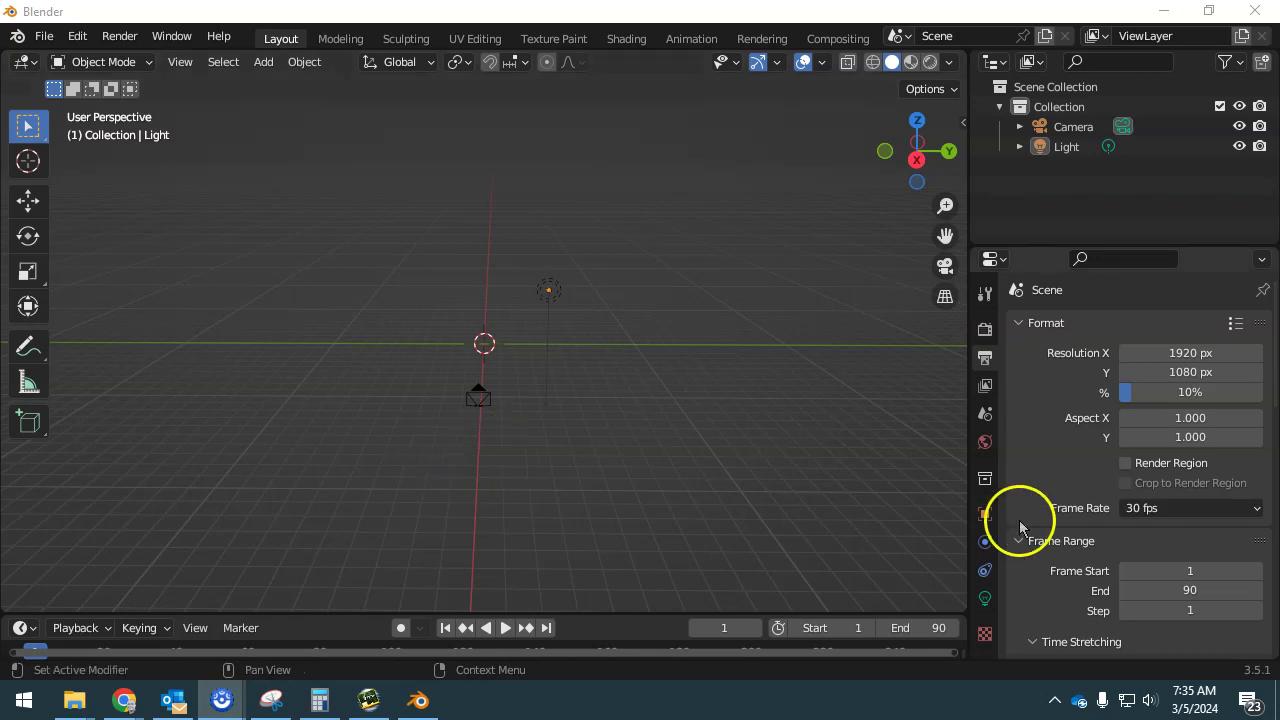
- Set the output Resolution % to 100
{"action": "left_click", "coordinate": [1129, 396]}
{"action": "type", "text": "100"}
{"action": "left_click", "coordinate": [771, 414]}
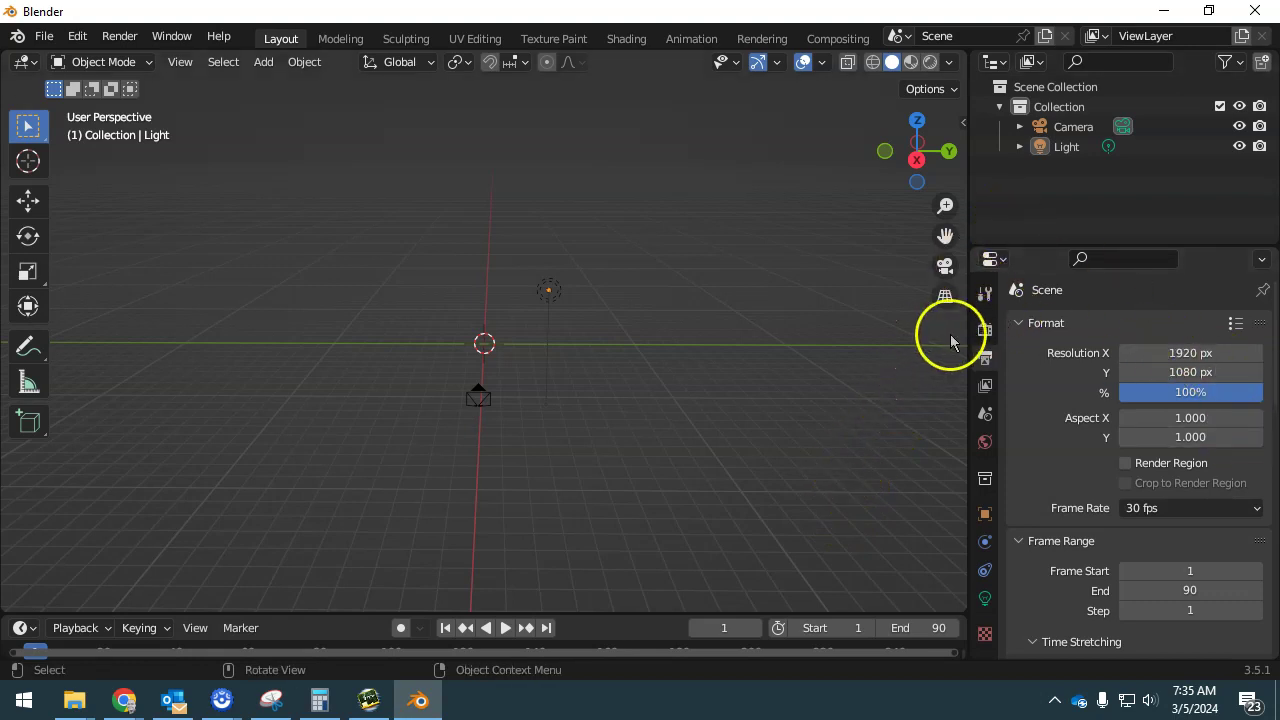
- Switch the render engine to Cycles with the device set to GPU Compute
{"action": "left_click", "coordinate": [985, 328]}
{"action": "left_click", "coordinate": [1160, 328]}
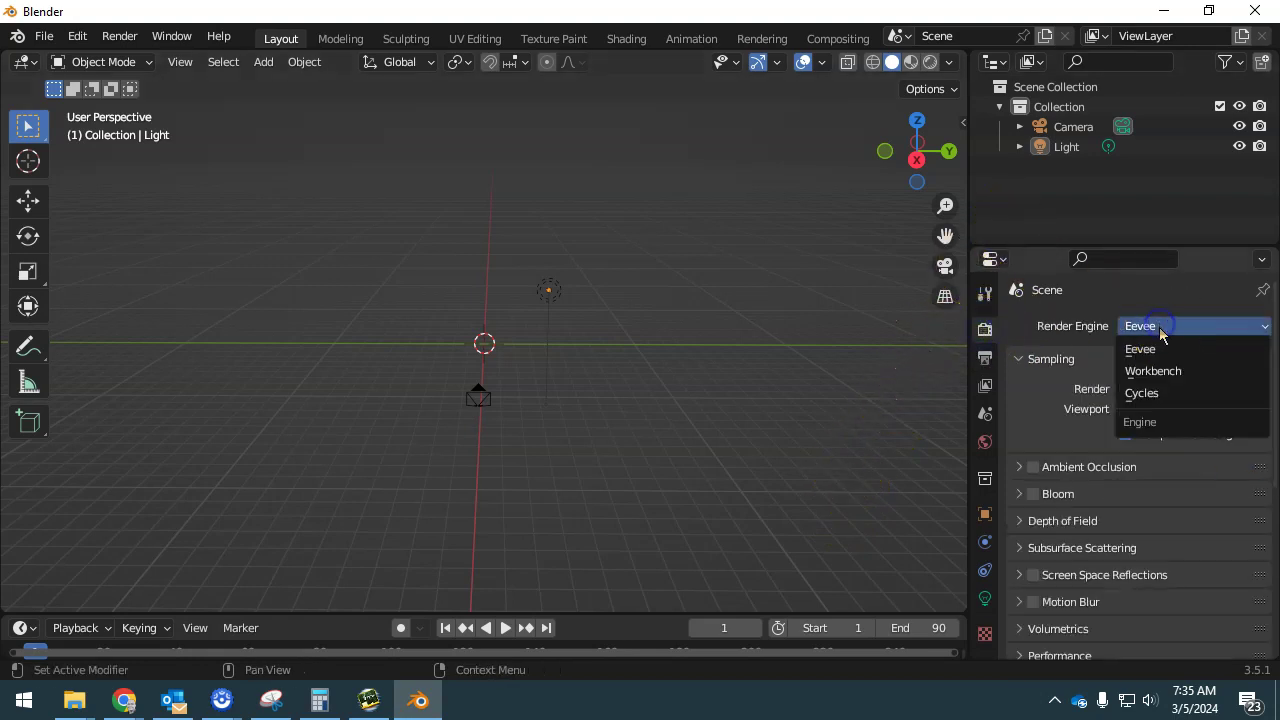
{"action": "left_click", "coordinate": [1157, 398]}
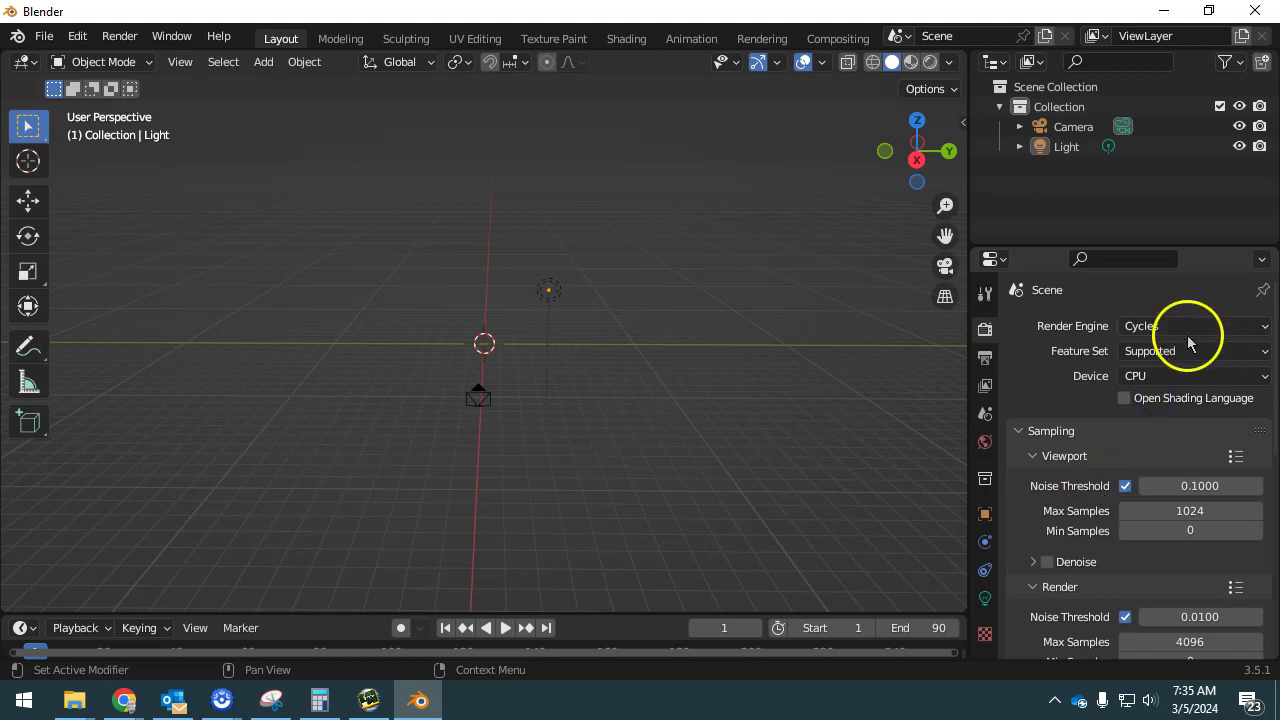
{"action": "left_click", "coordinate": [1160, 377]}
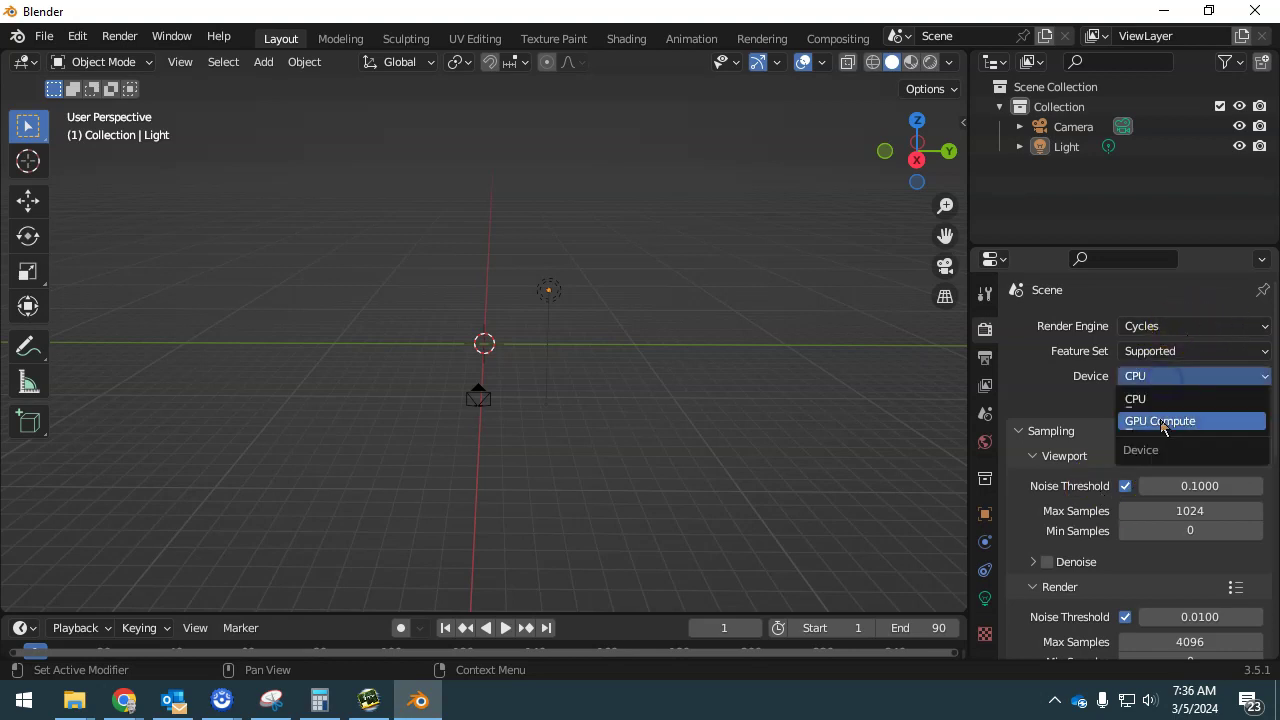
{"action": "left_click", "coordinate": [1160, 421]}
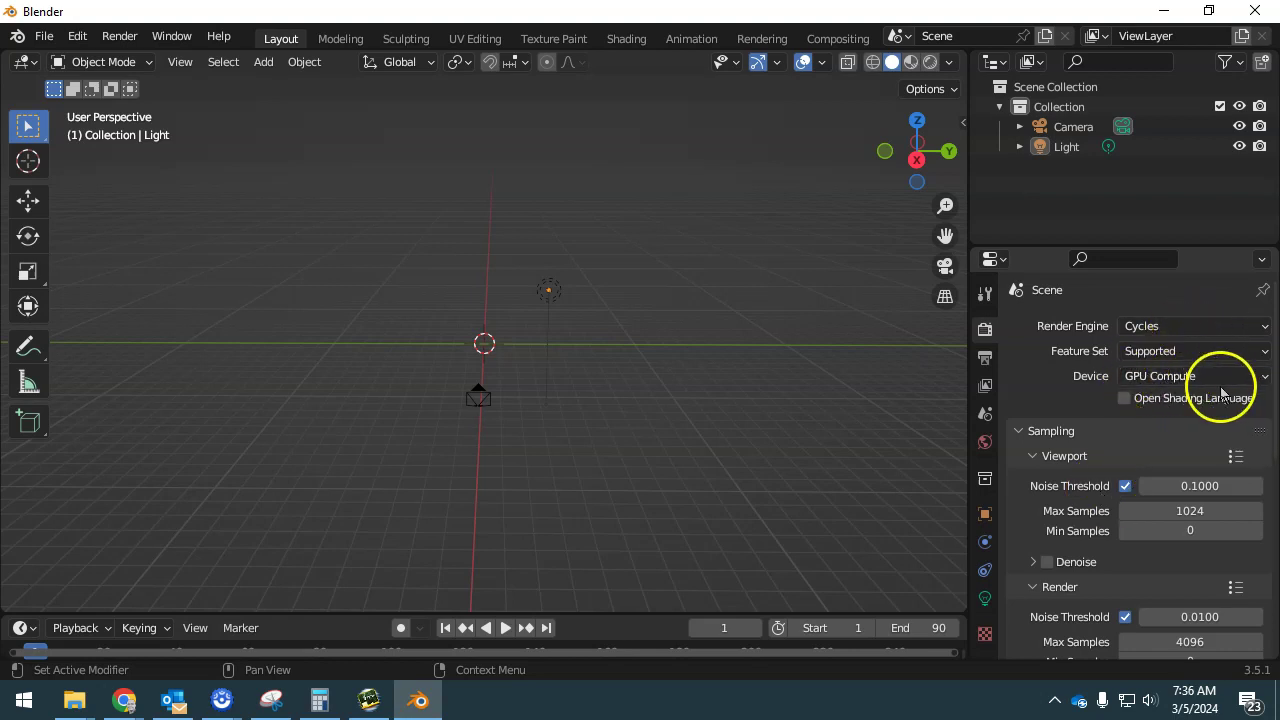
{"action": "left_click", "coordinate": [77, 36]}
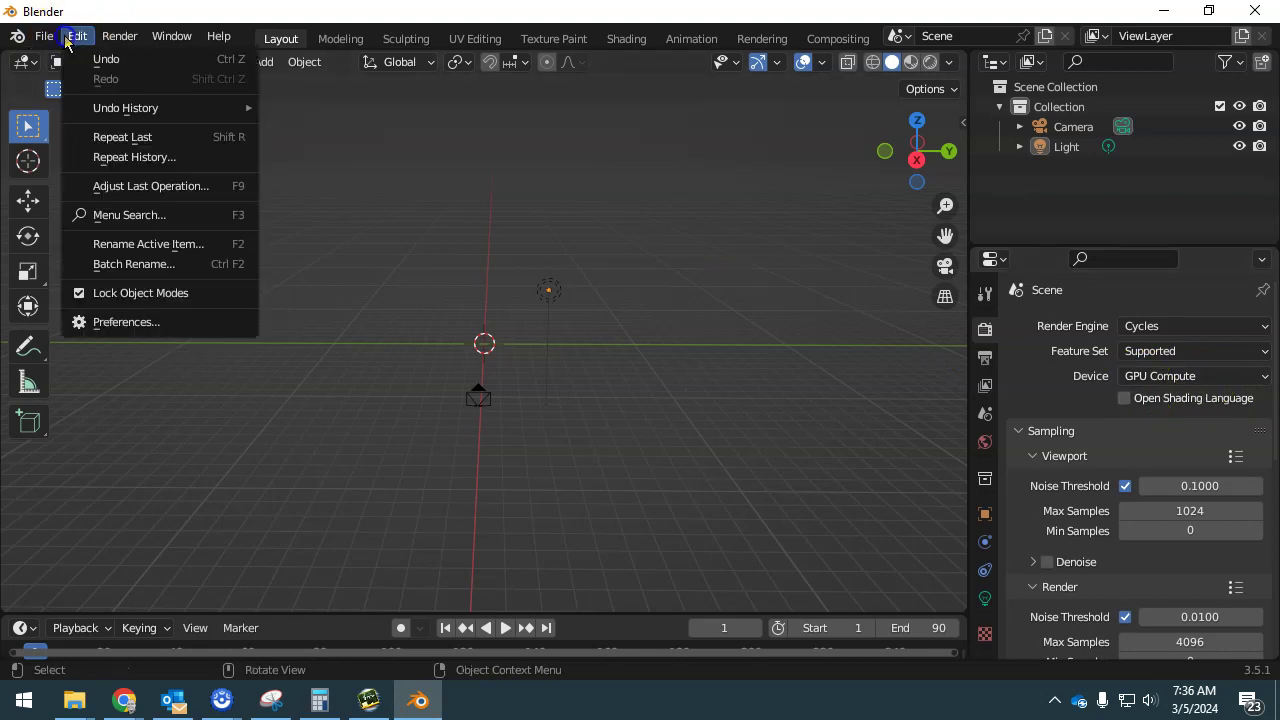
{"action": "left_click", "coordinate": [122, 321]}
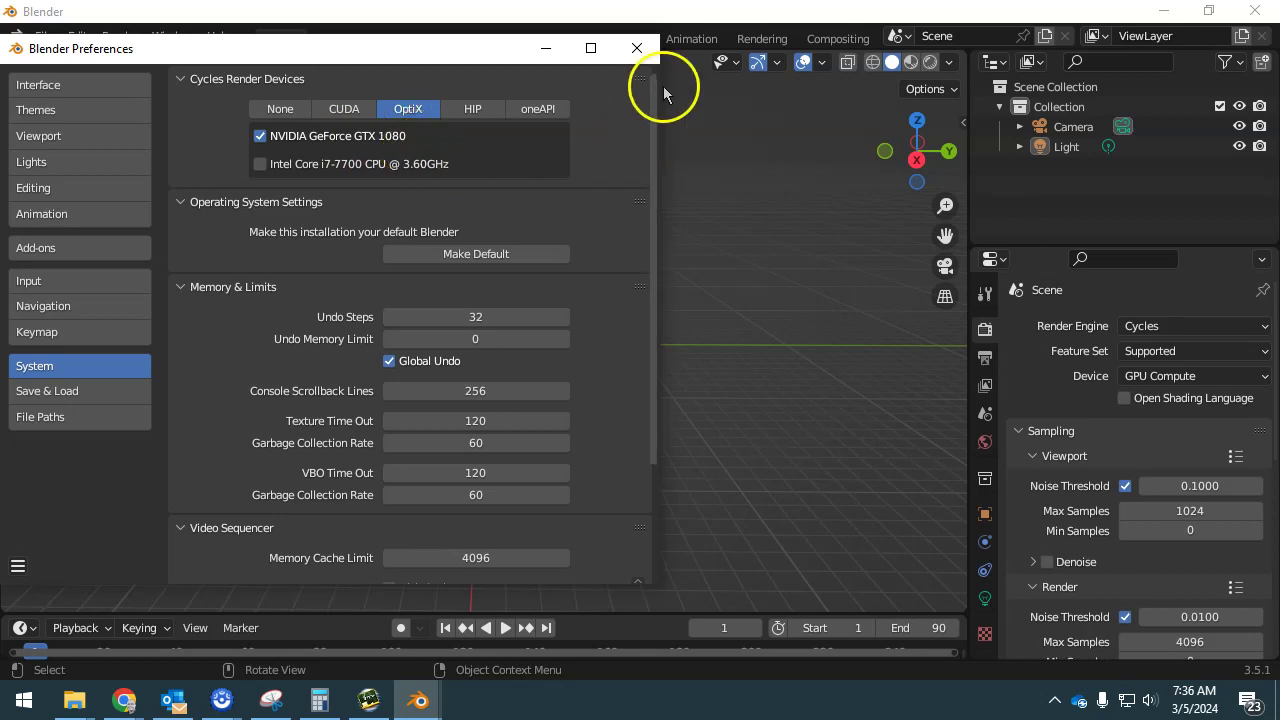
- Close the Preferences window and start a Collada (.dae) import
{"action": "left_click", "coordinate": [636, 48]}
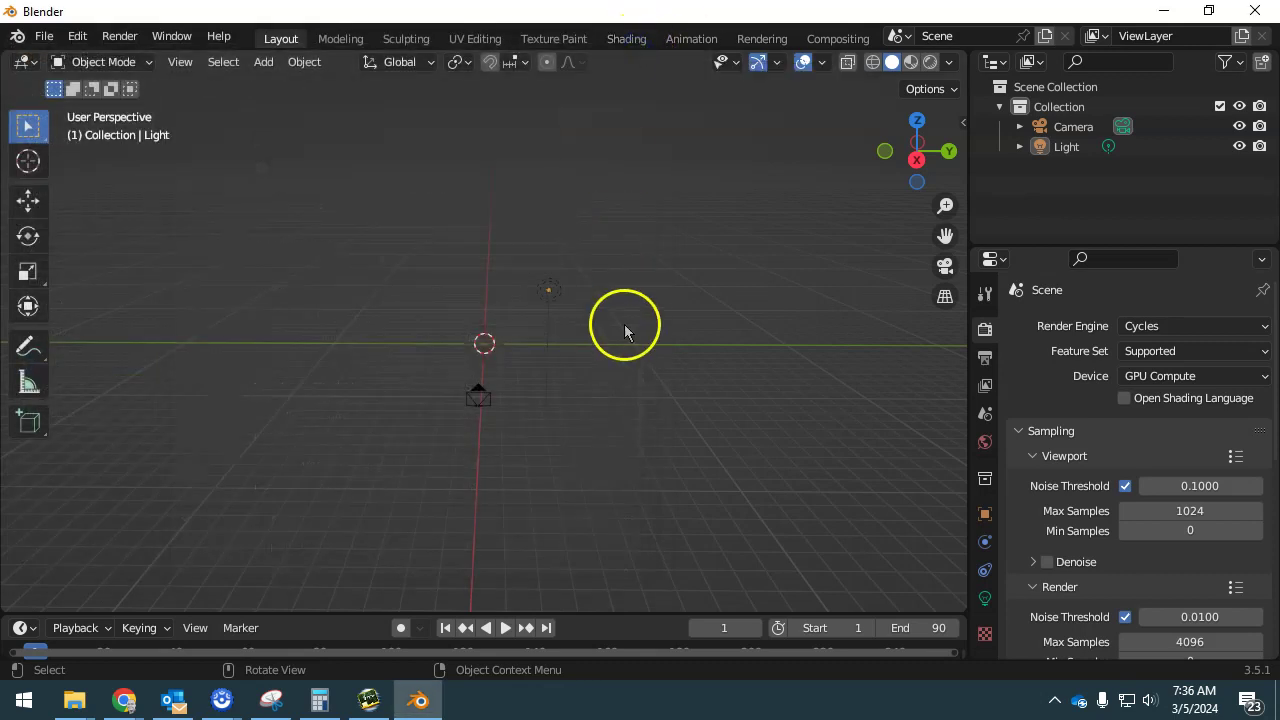
{"action": "scroll", "coordinate": [524, 306], "scroll_direction": "up", "scroll_amount": 3}
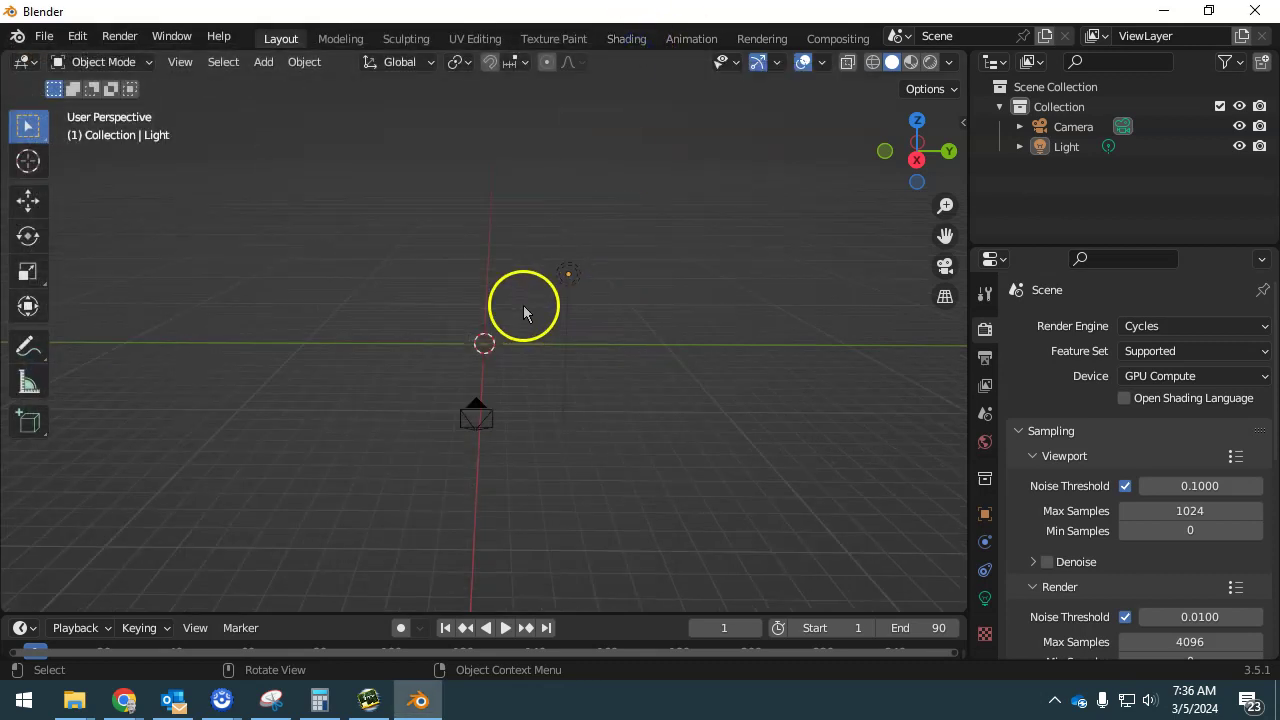
{"action": "left_click", "coordinate": [46, 38]}
{"action": "mouse_move", "coordinate": [153, 307]}
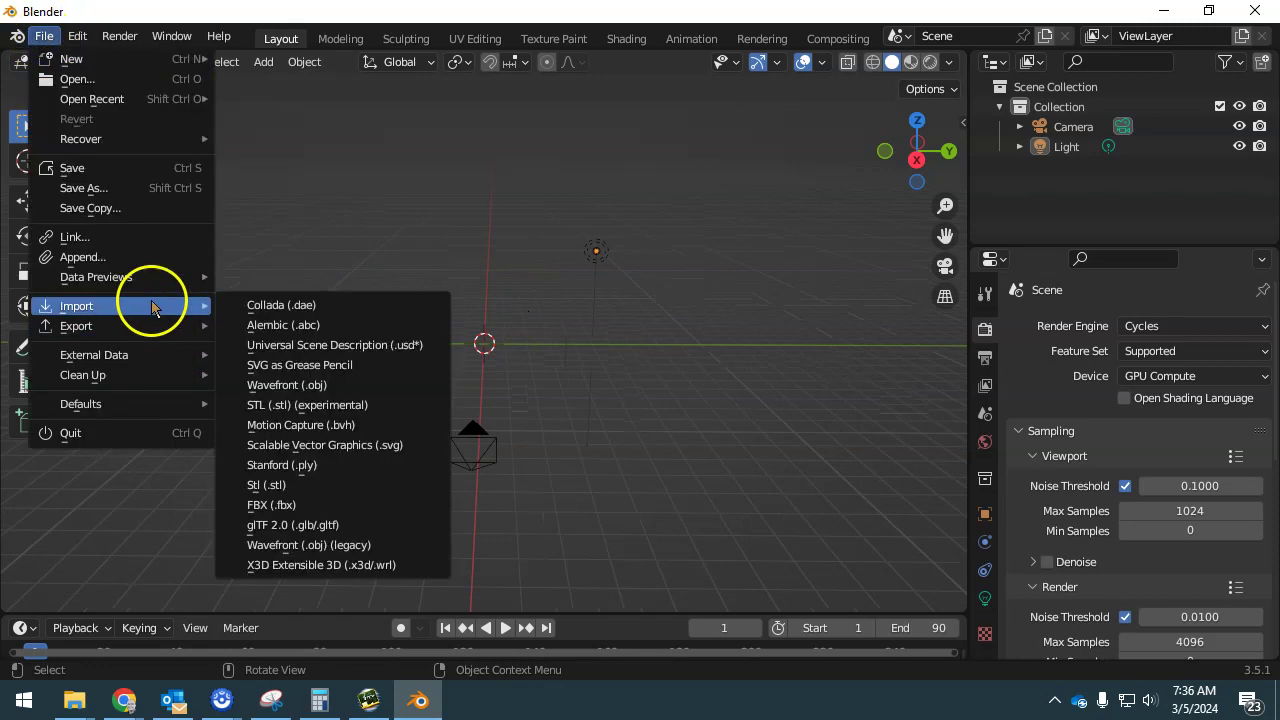
{"action": "left_click", "coordinate": [300, 305]}
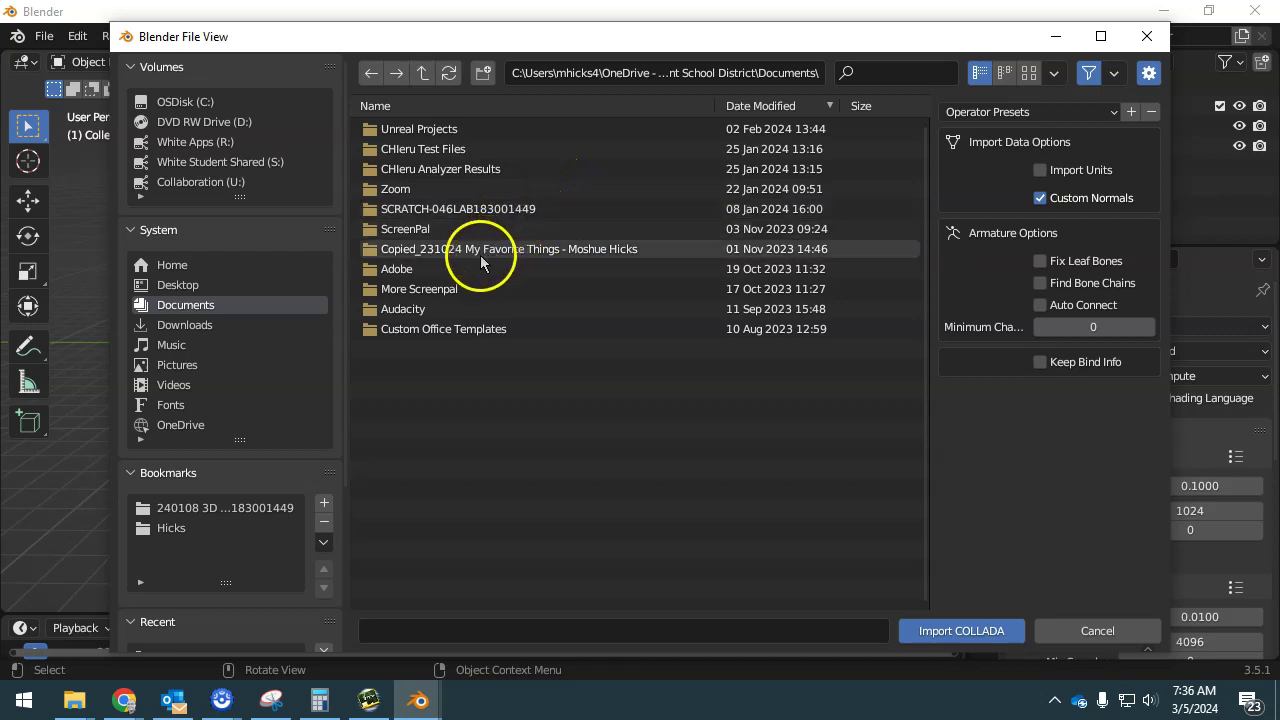
- Import '240305 Kai Sample for Tutorial.dae' from the bookmarked Blender > Bonus Projects folder
{"action": "left_click", "coordinate": [253, 510]}
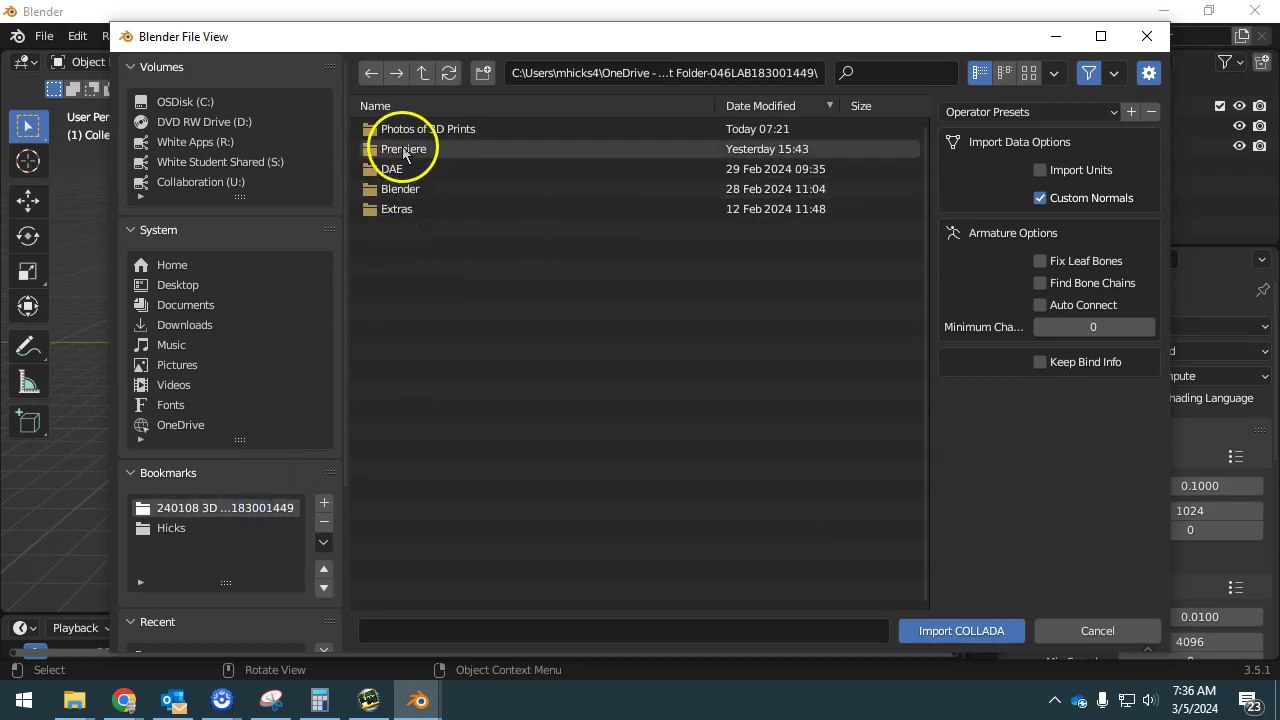
{"action": "double_click", "coordinate": [398, 190]}
{"action": "left_click", "coordinate": [410, 131]}
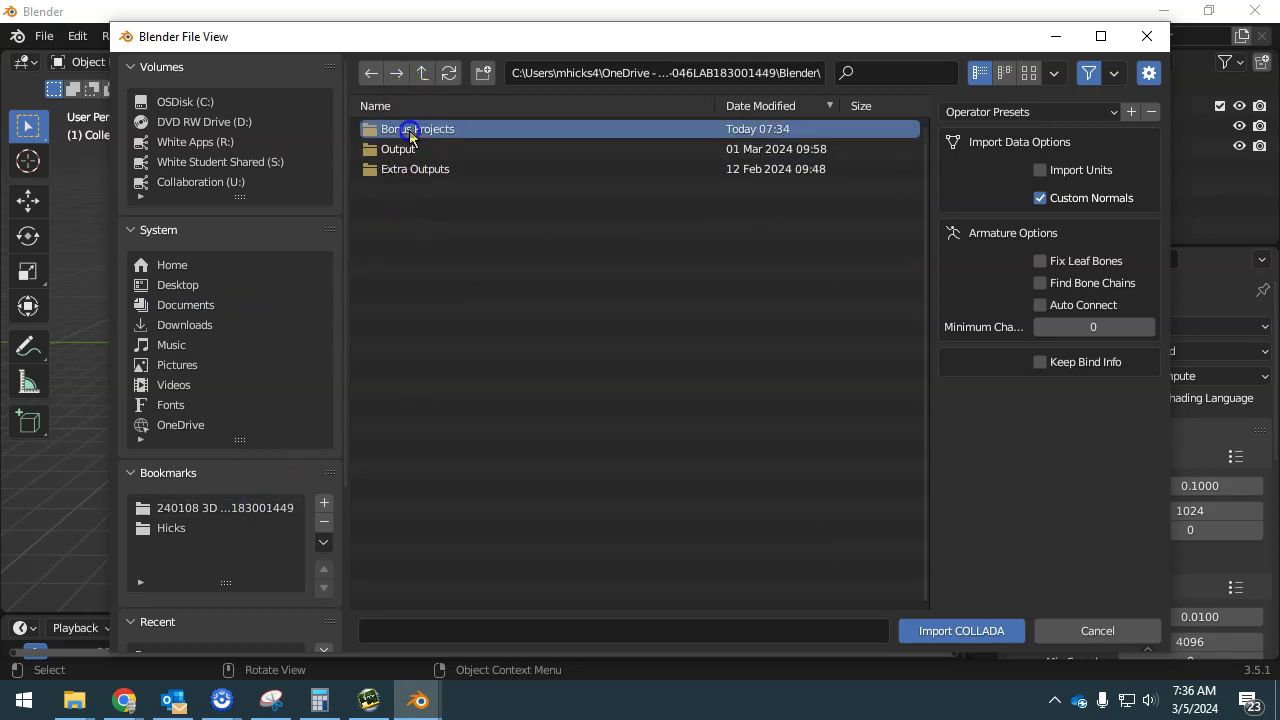
{"action": "left_click", "coordinate": [410, 131]}
{"action": "left_click", "coordinate": [451, 129]}
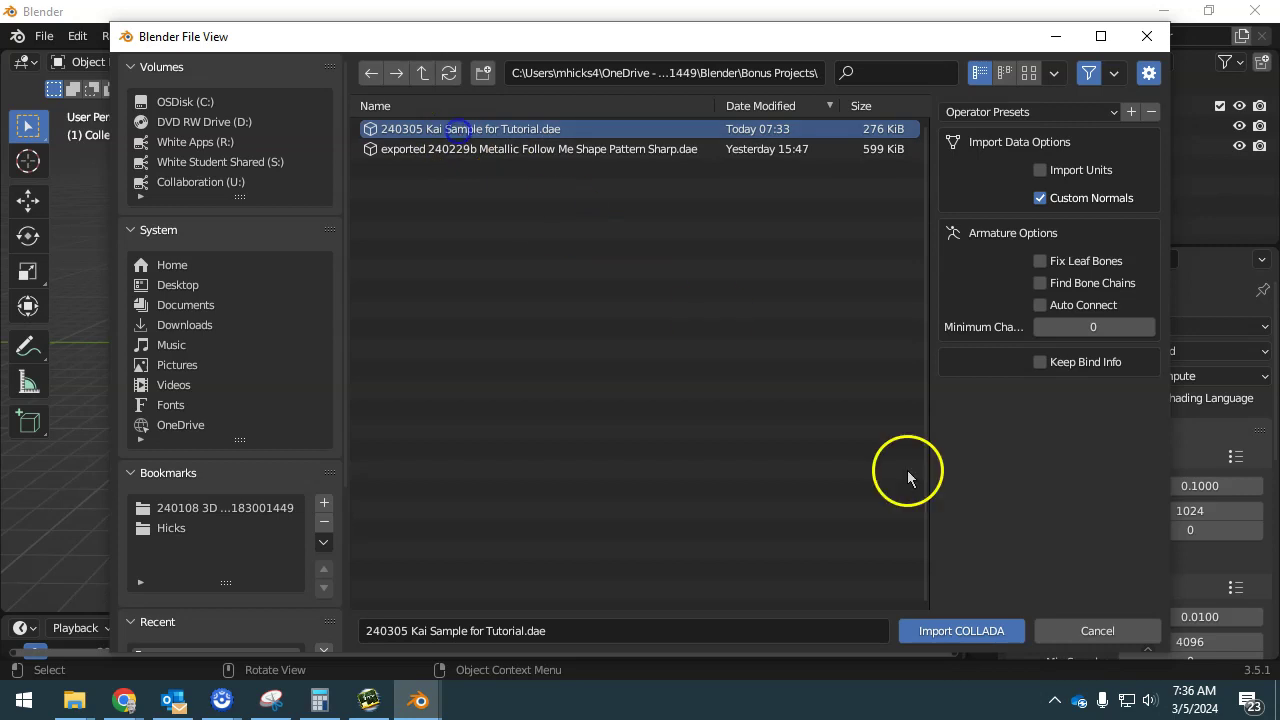
{"action": "left_click", "coordinate": [943, 628]}
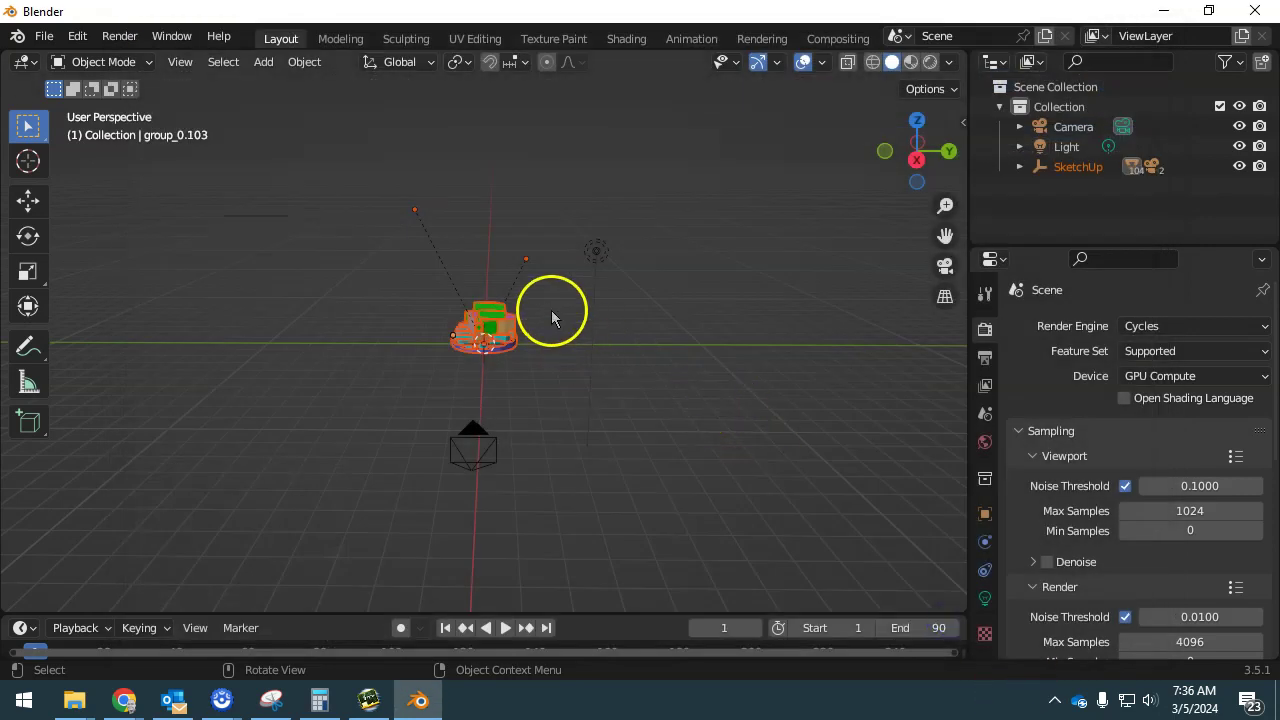
- In camera view, scale the SketchUp object uniformly to about 2.35
{"action": "key", "text": "KP_0"}
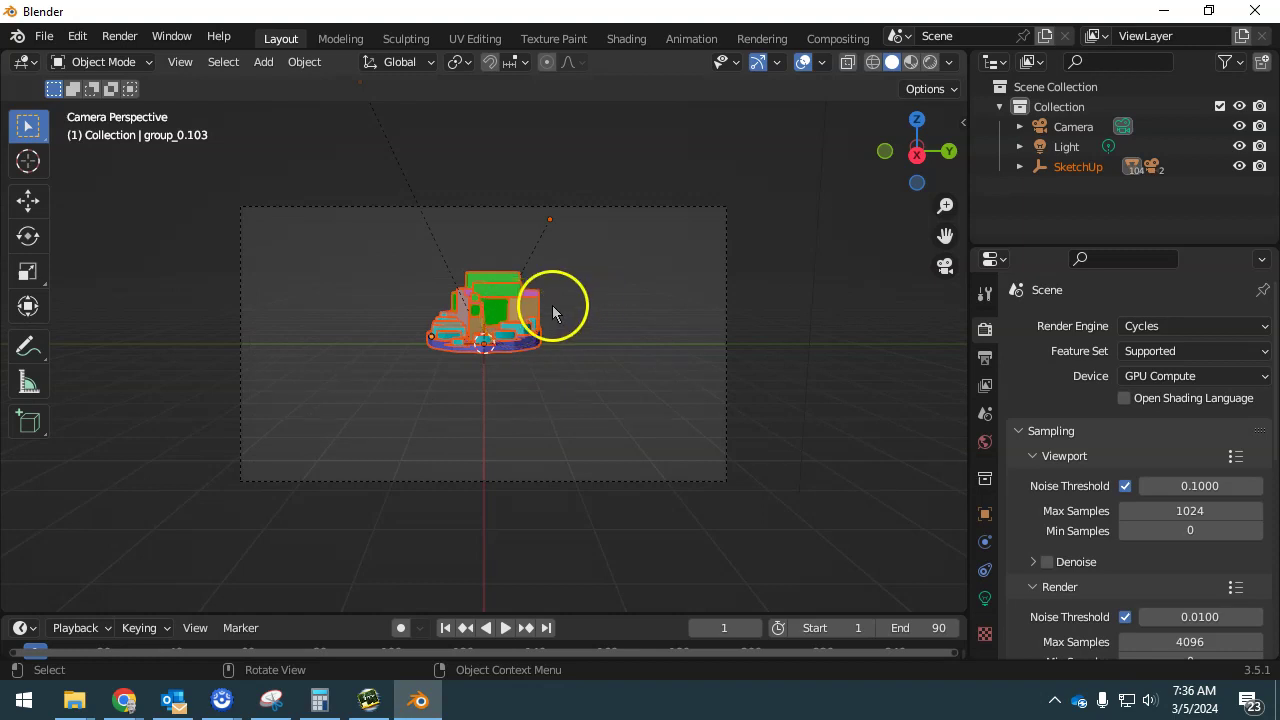
{"action": "left_click", "coordinate": [1080, 167]}
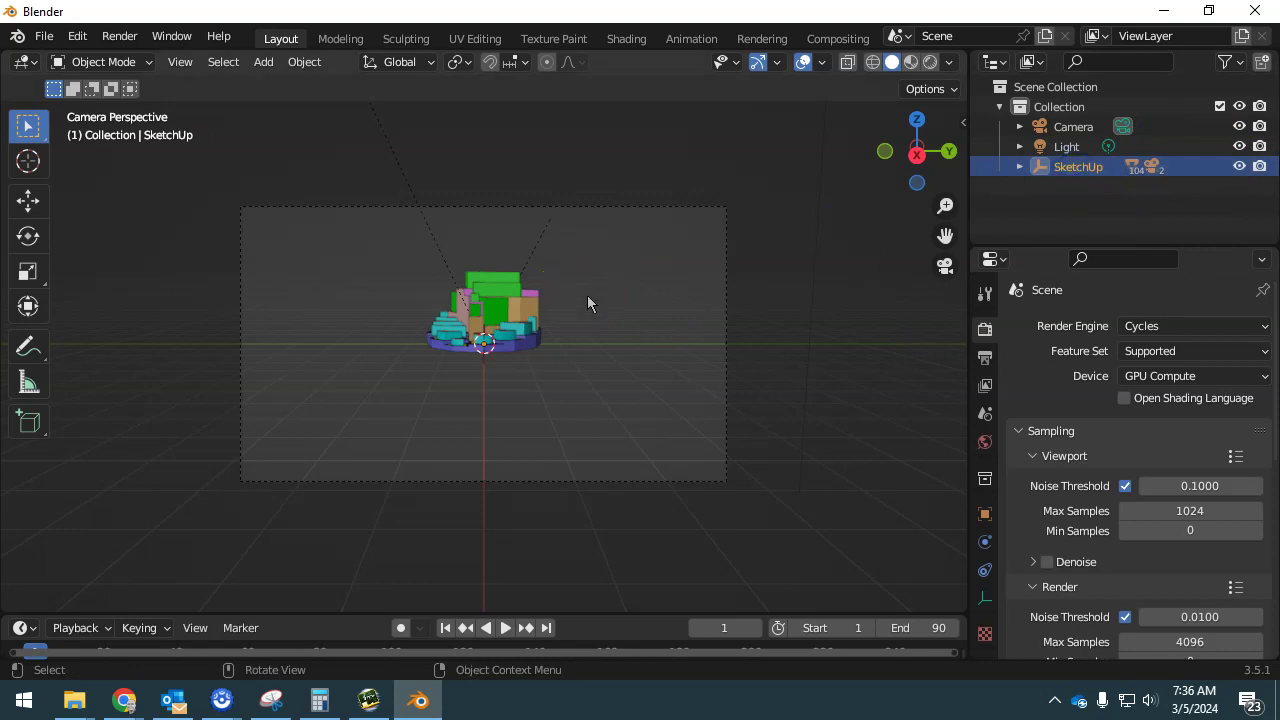
{"action": "key", "text": "s"}
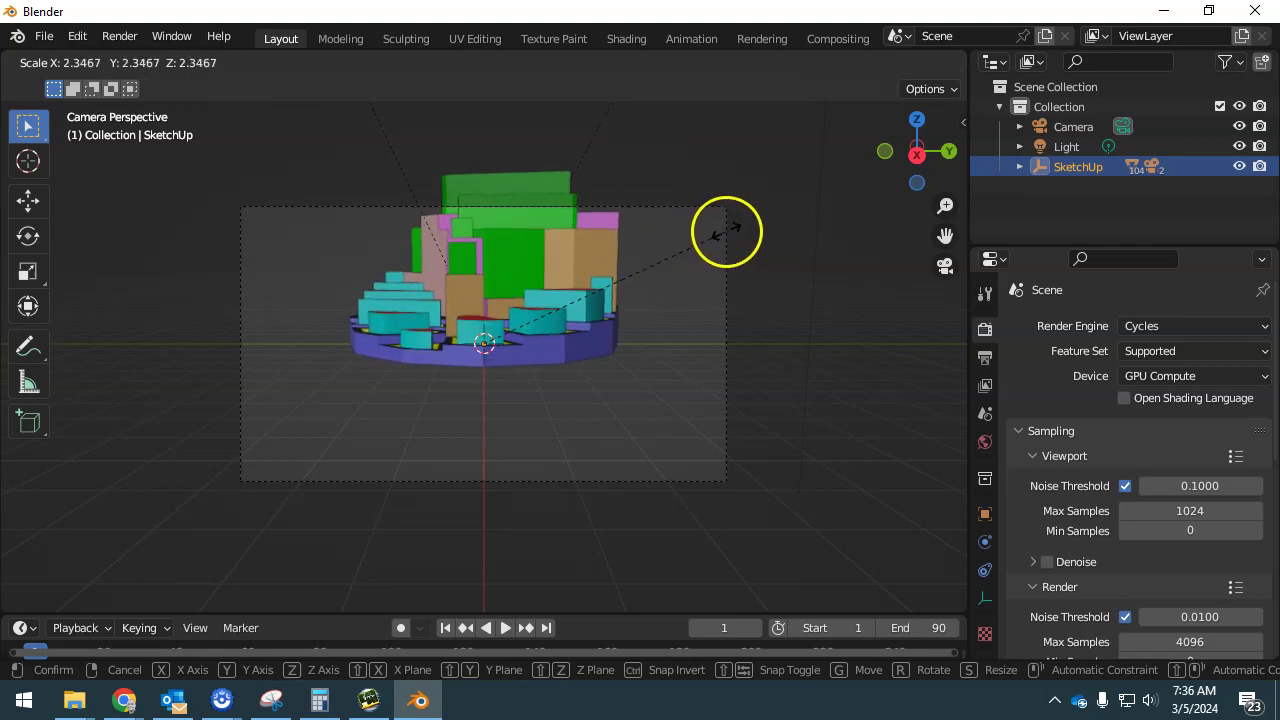
{"action": "left_click", "coordinate": [720, 238]}
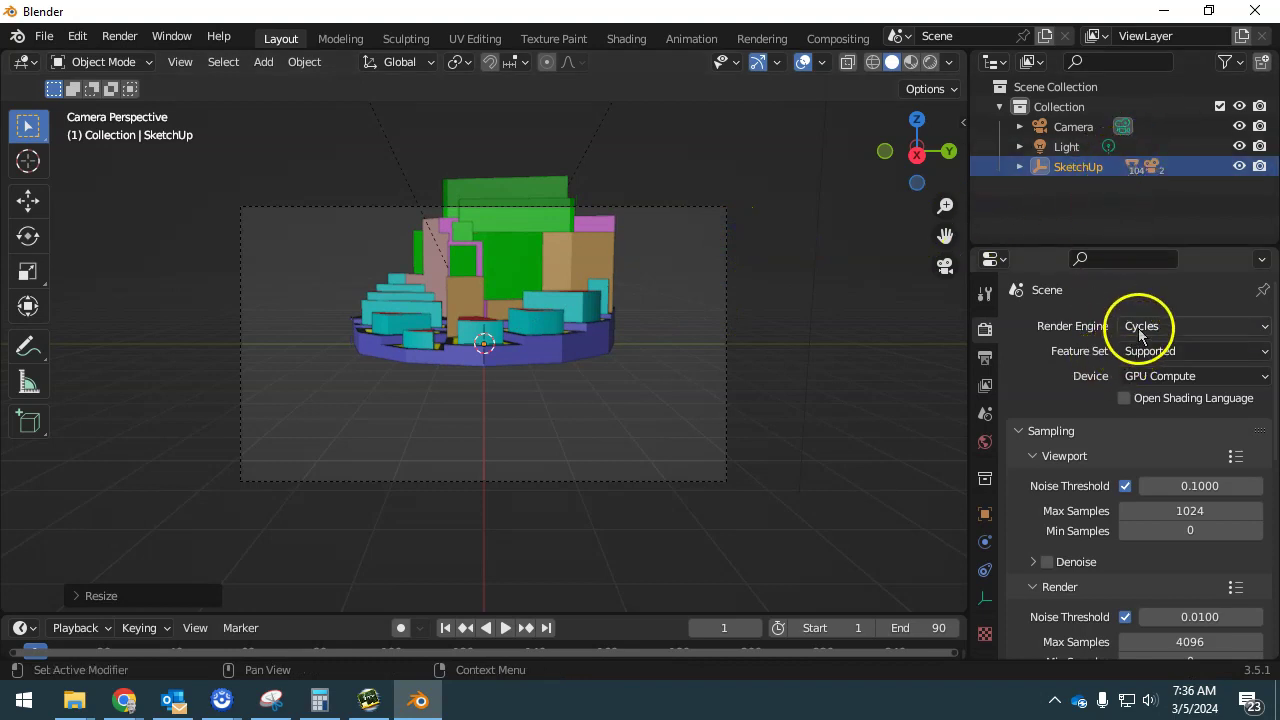
- Raise the camera to Location Z 4.416 m and preview the model in Rendered shading
{"action": "left_click", "coordinate": [1085, 127]}
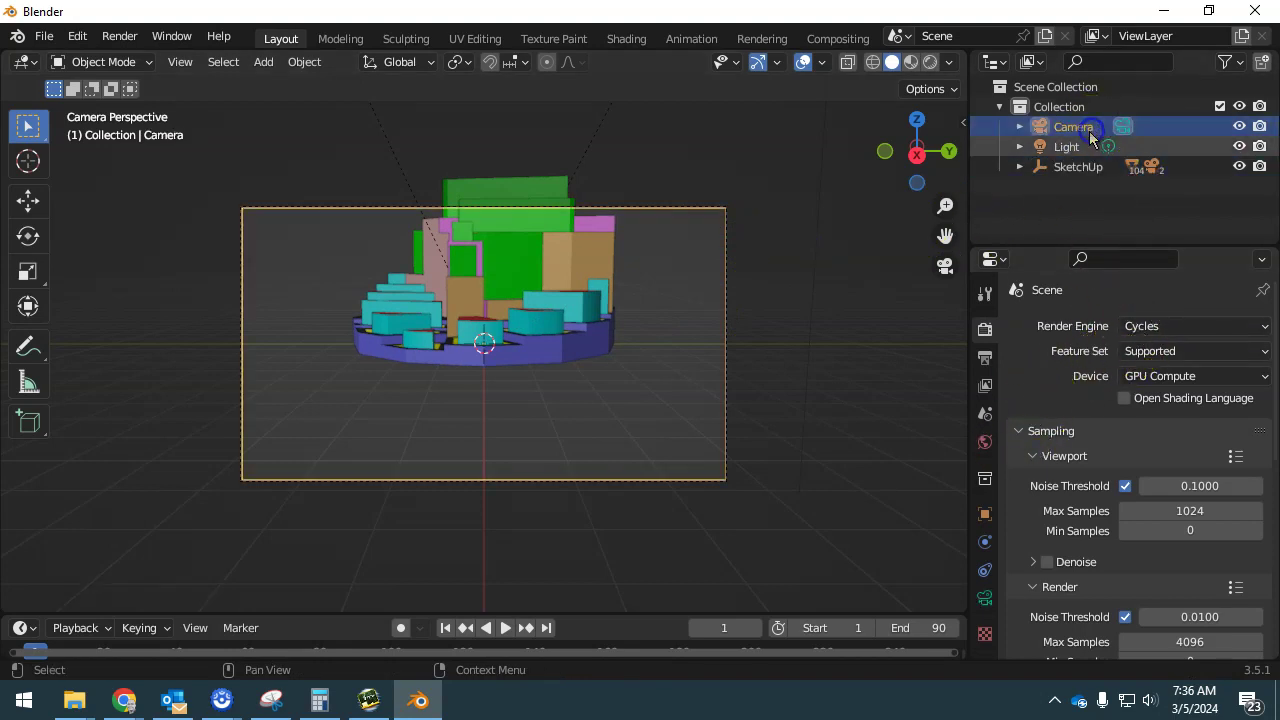
{"action": "left_click", "coordinate": [985, 514]}
{"action": "left_click_drag", "start_coordinate": [1165, 427], "coordinate": [1270, 427]}
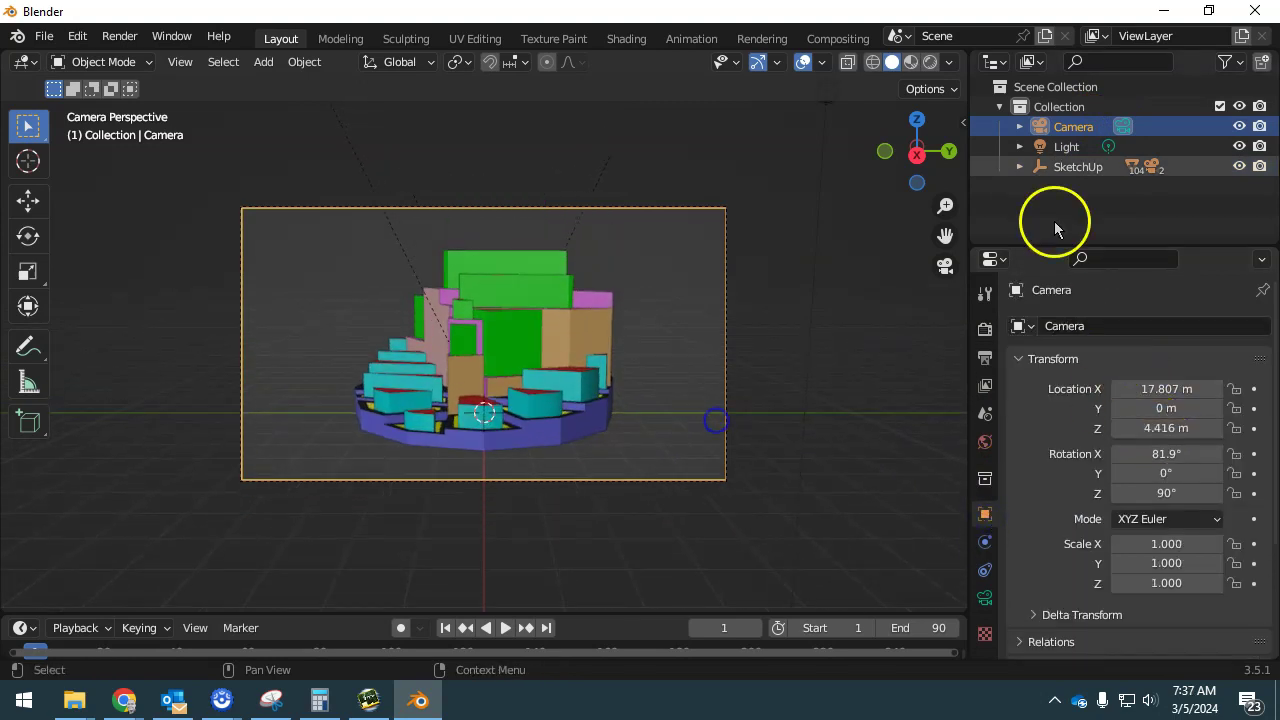
{"action": "key", "text": "z"}
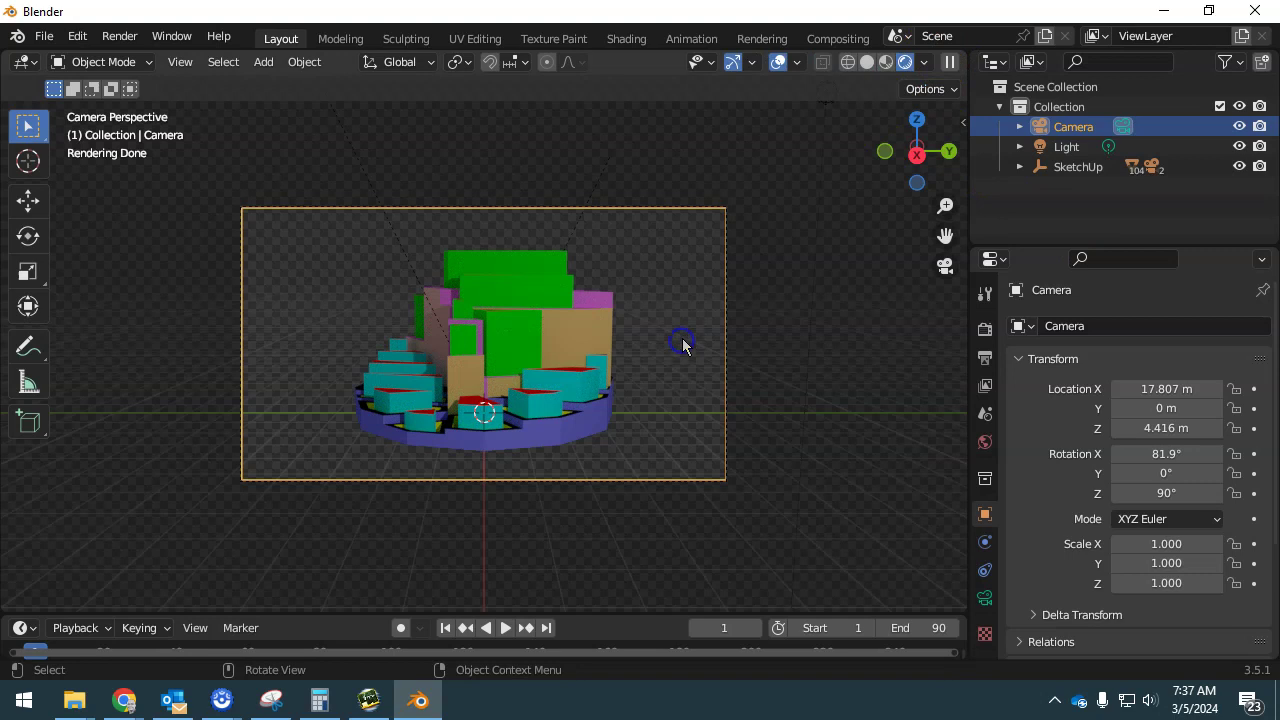
{"action": "scroll", "coordinate": [455, 365], "scroll_direction": "up", "scroll_amount": 4}
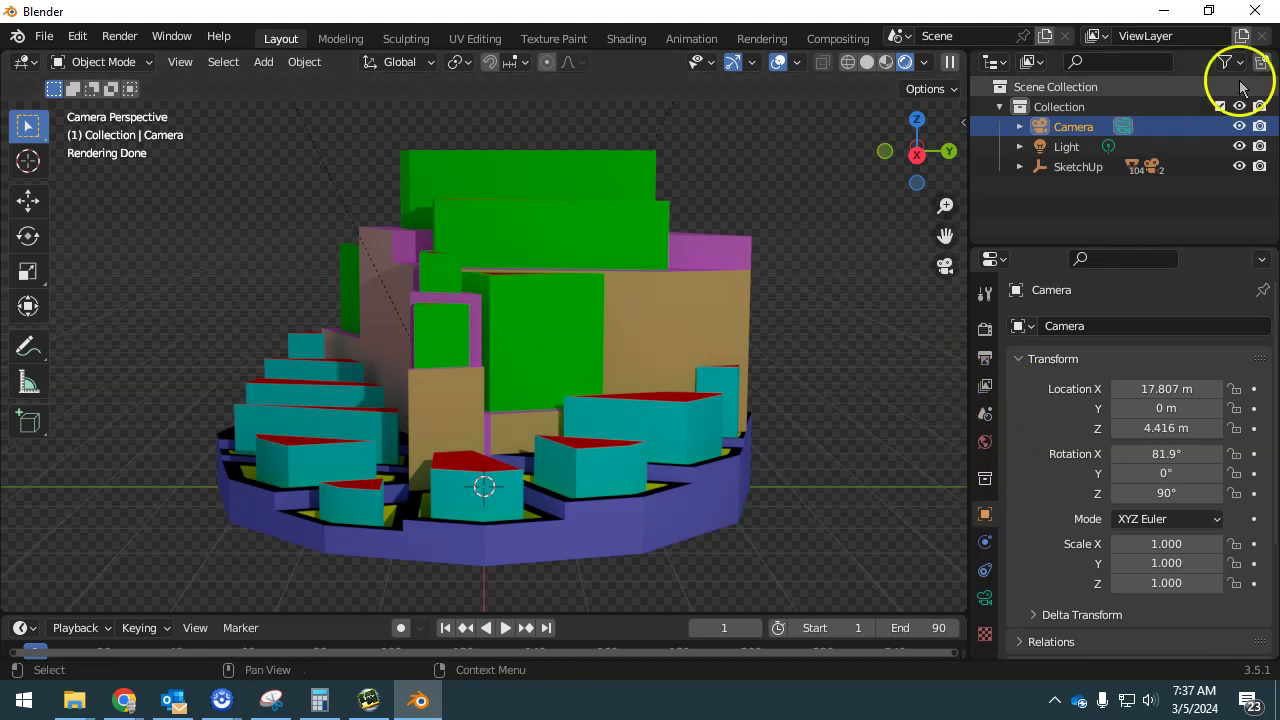
- Move the light to Location X 6.0262 m and inspect the lit model
{"action": "left_click", "coordinate": [1070, 150]}
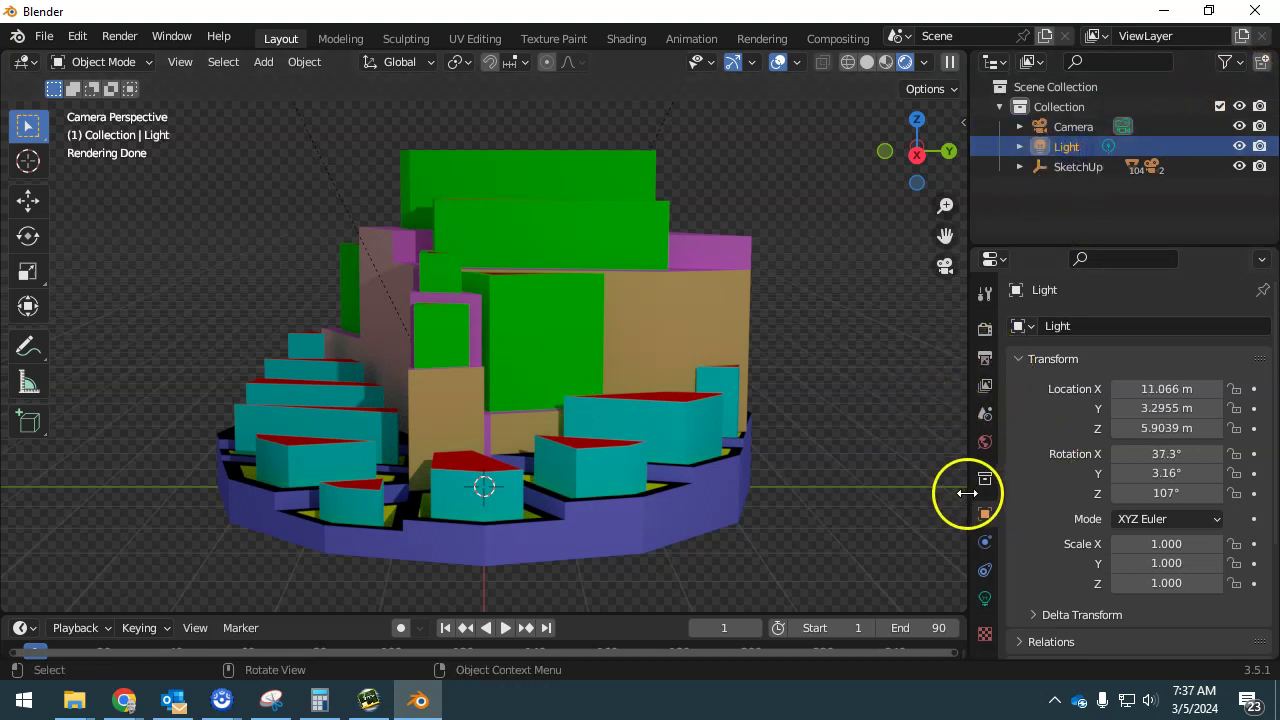
{"action": "middle_click_drag", "start_coordinate": [692, 360], "coordinate": [757, 331]}
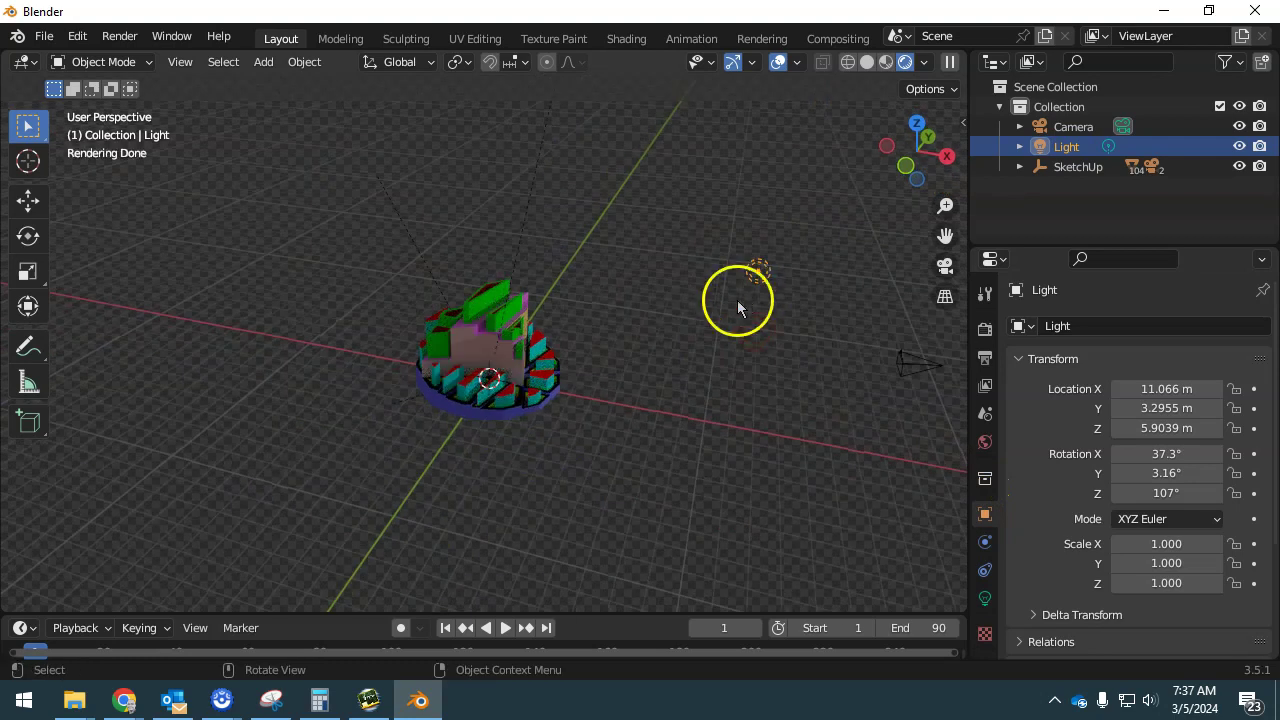
{"action": "key", "text": "KP_0"}
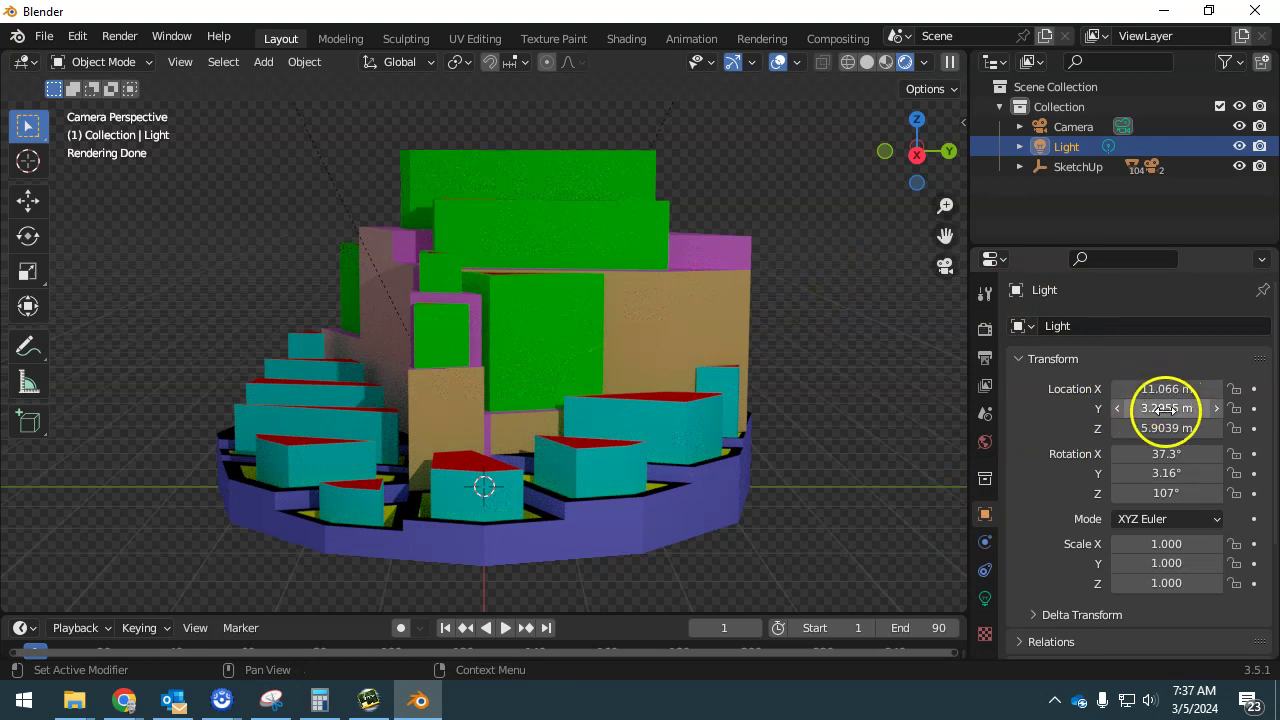
{"action": "left_click_drag", "start_coordinate": [1167, 388], "coordinate": [846, 525]}
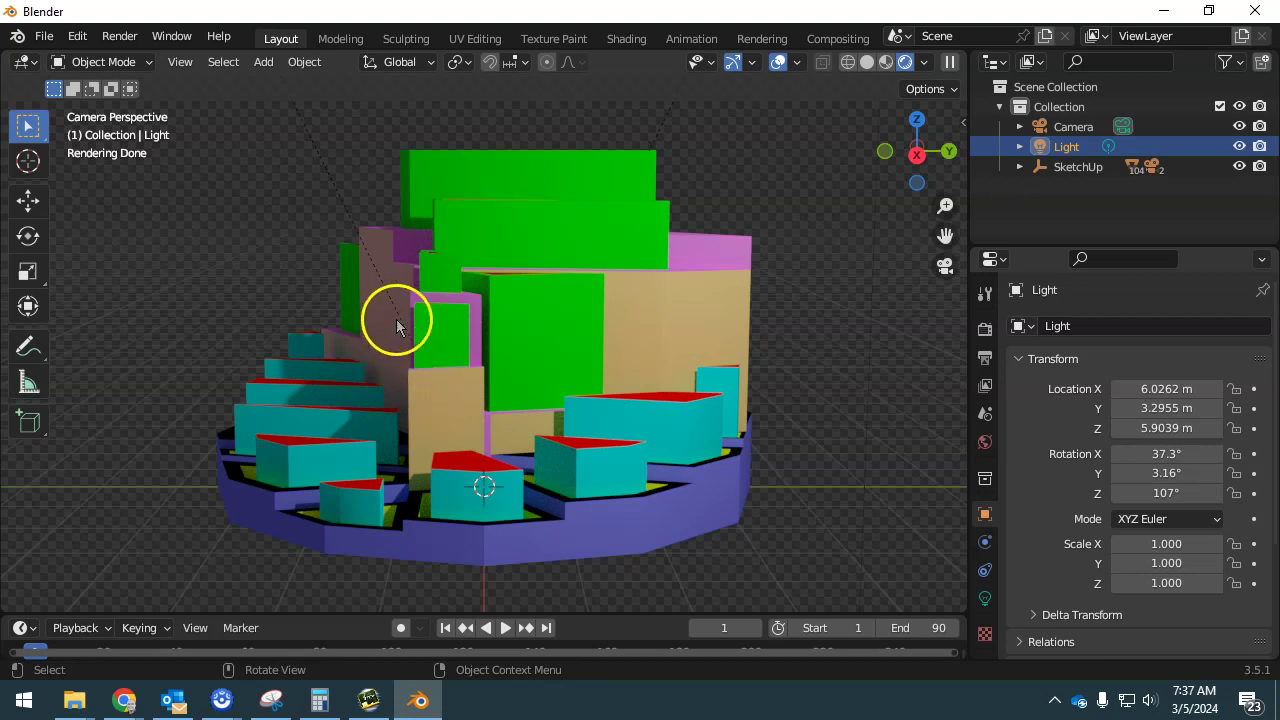
{"action": "middle_click_drag", "start_coordinate": [434, 334], "coordinate": [458, 357]}
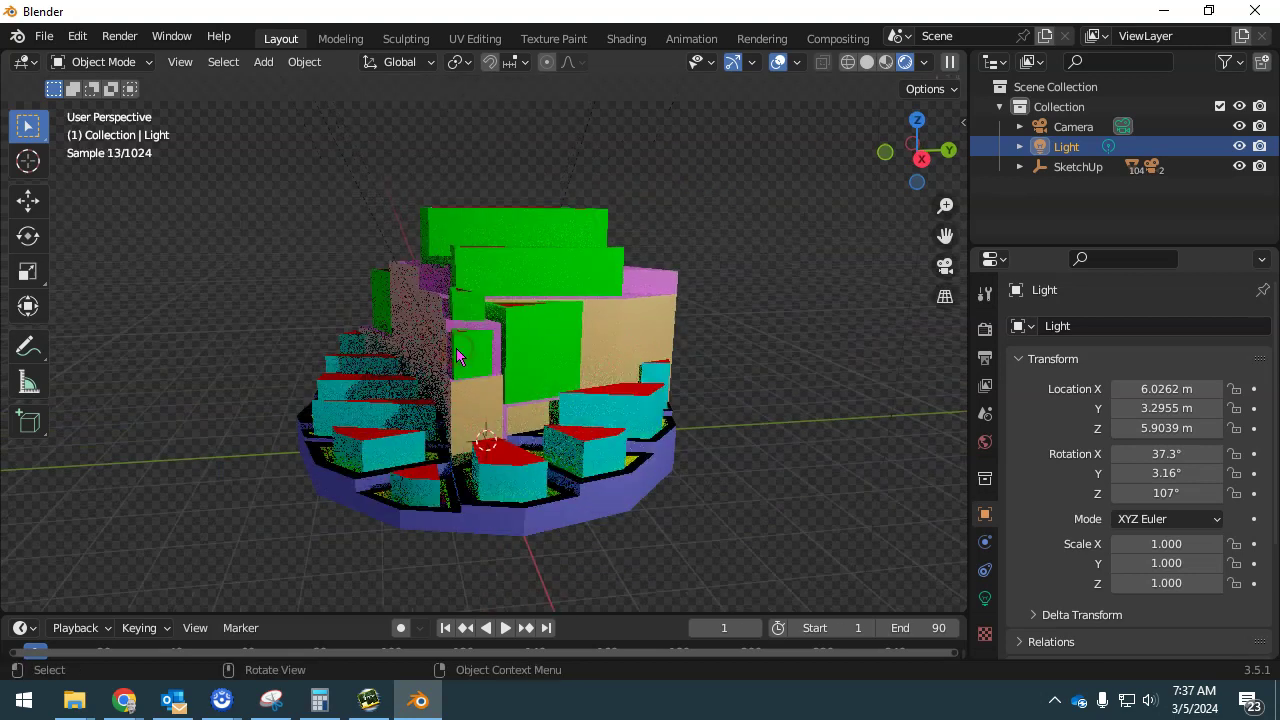
{"action": "scroll", "coordinate": [453, 349], "scroll_direction": "up", "scroll_amount": 3}
{"action": "left_click", "coordinate": [692, 338]}
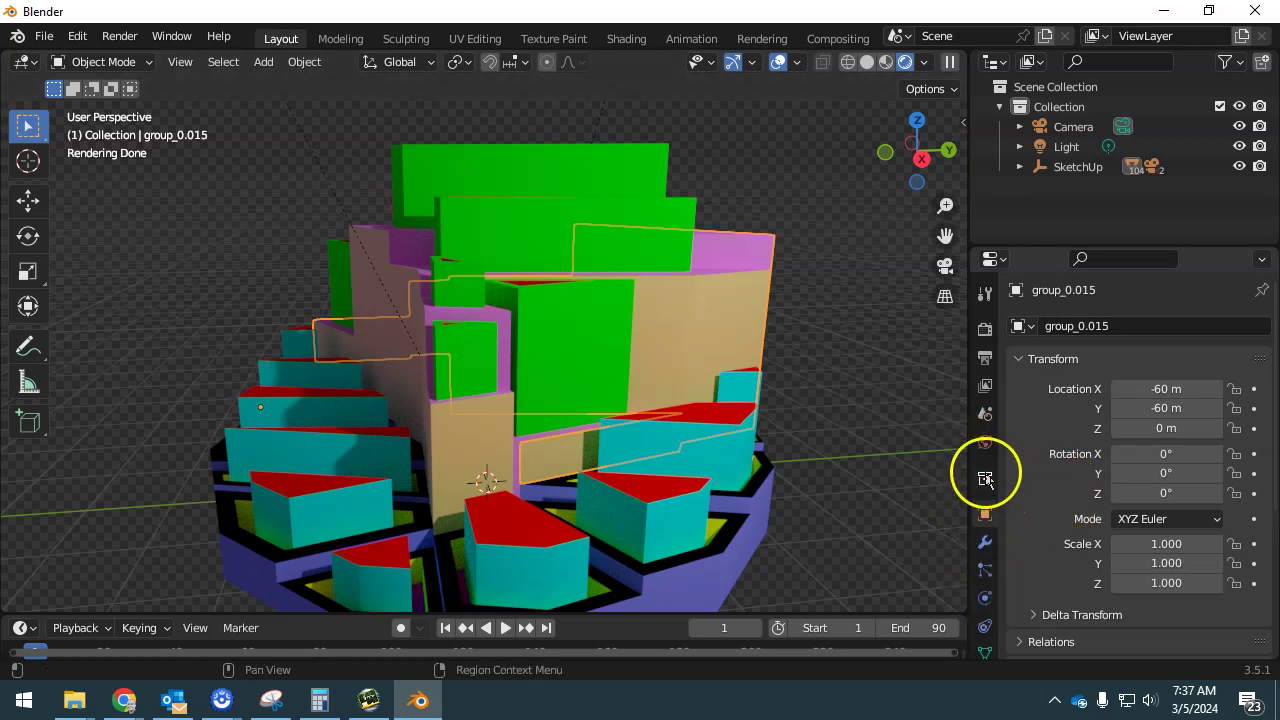
- Select the tan panel and raise its Color_C04 material's Metallic to 0.912
{"action": "left_click", "coordinate": [462, 442]}
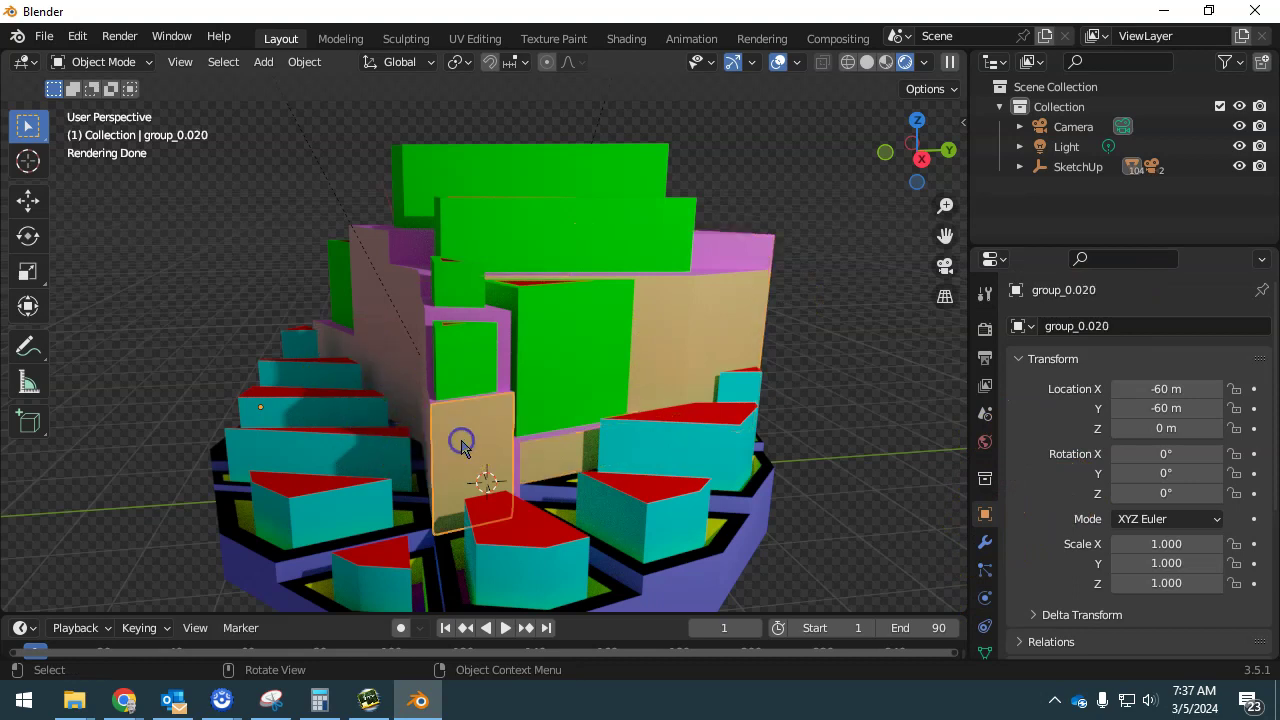
{"action": "scroll", "coordinate": [789, 415], "scroll_direction": "down", "scroll_amount": 2}
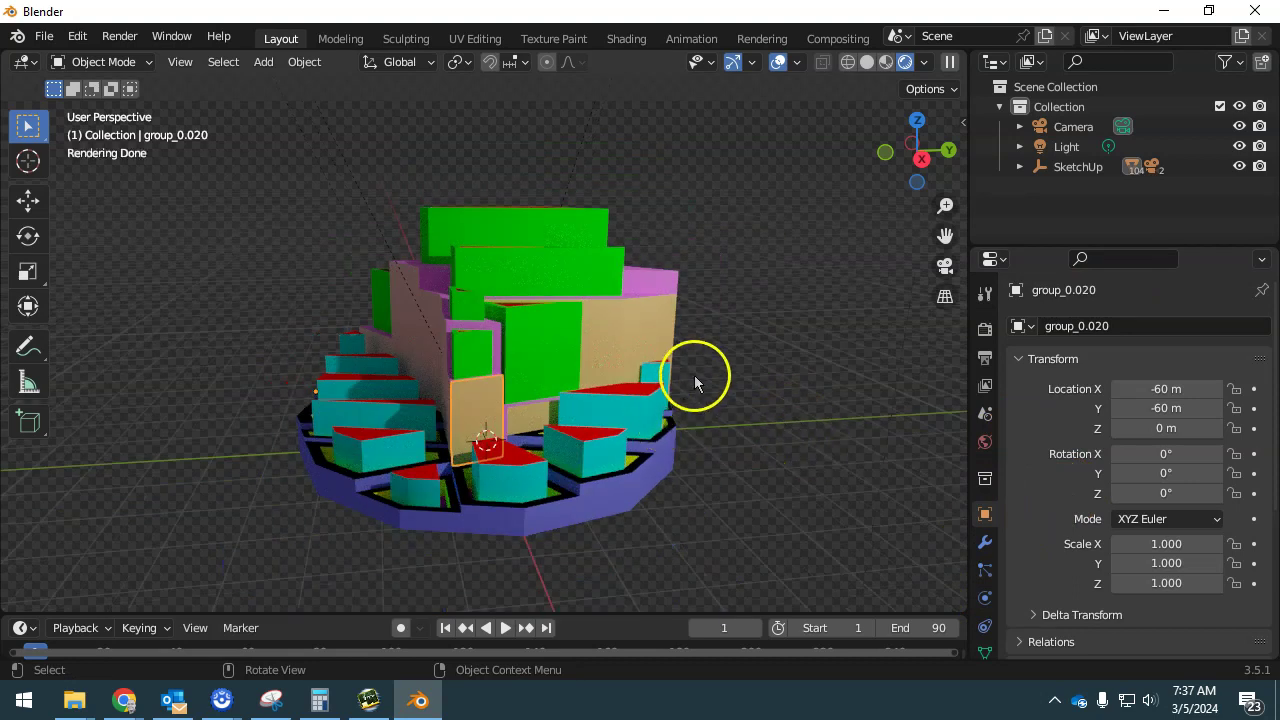
{"action": "scroll", "coordinate": [985, 575], "scroll_direction": "down", "scroll_amount": 3}
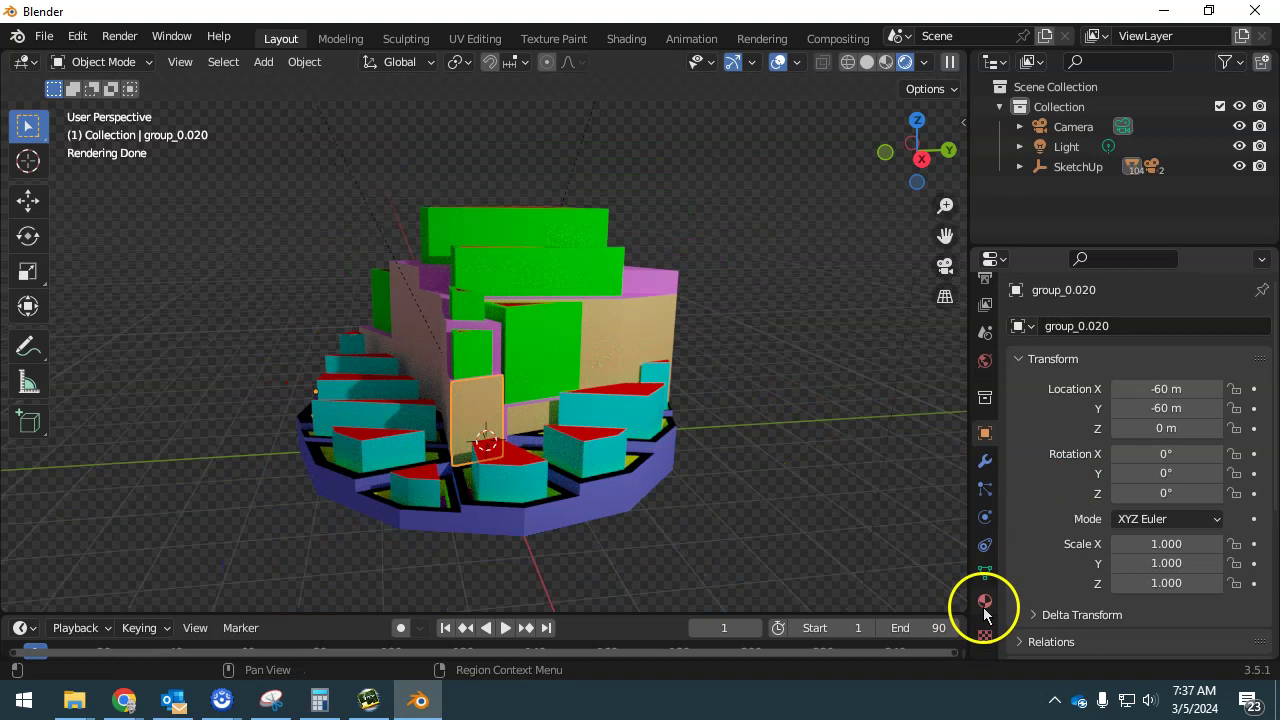
{"action": "left_click", "coordinate": [985, 602]}
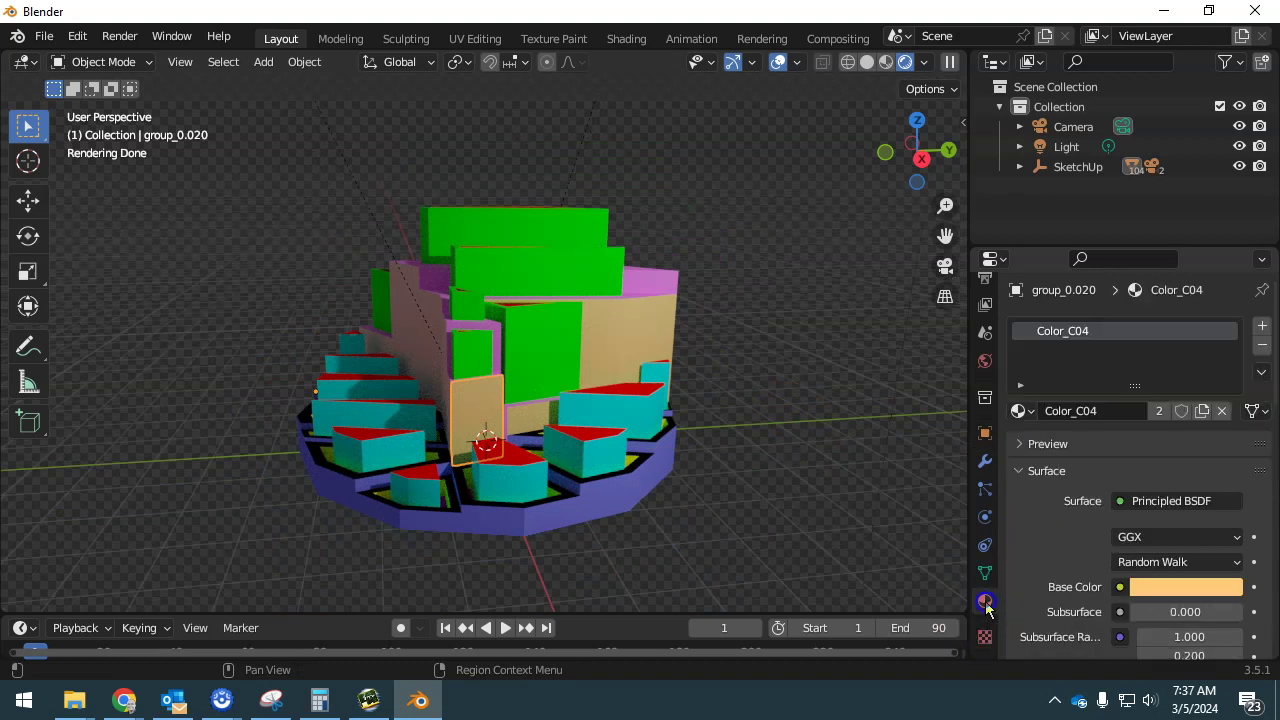
{"action": "scroll", "coordinate": [1080, 545], "scroll_direction": "down", "scroll_amount": 6}
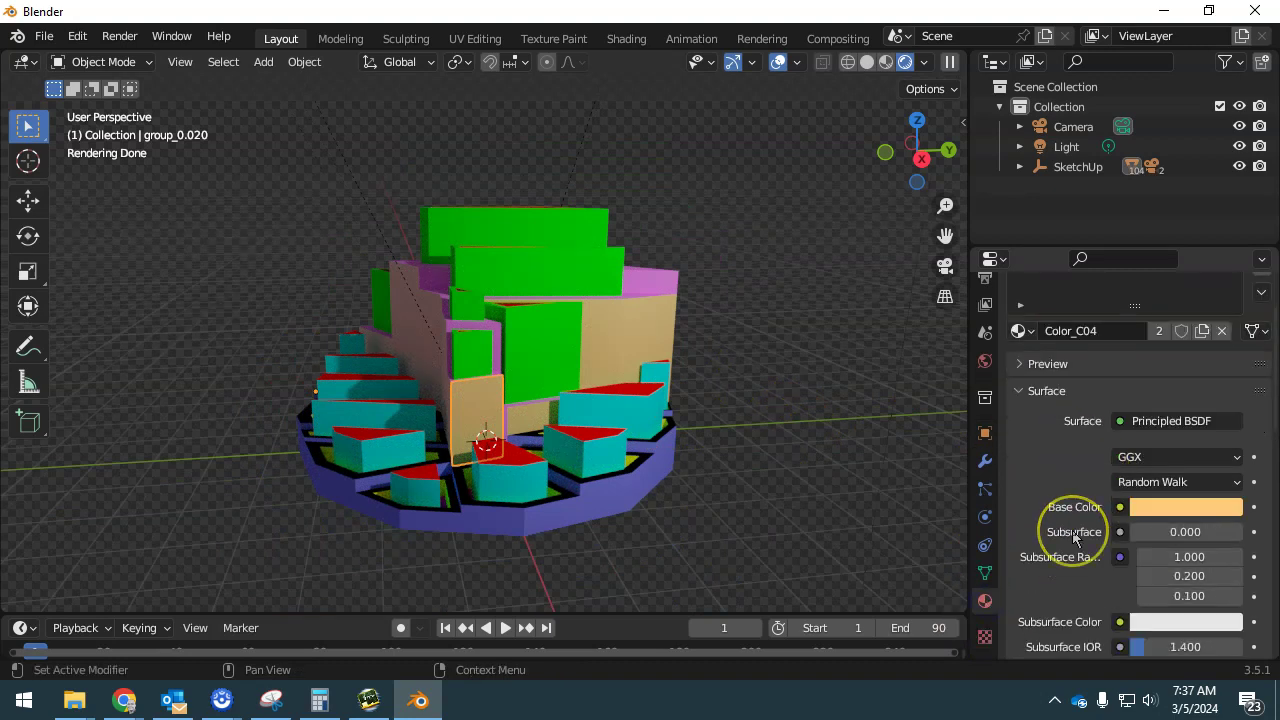
{"action": "scroll", "coordinate": [1080, 540], "scroll_direction": "down", "scroll_amount": 1}
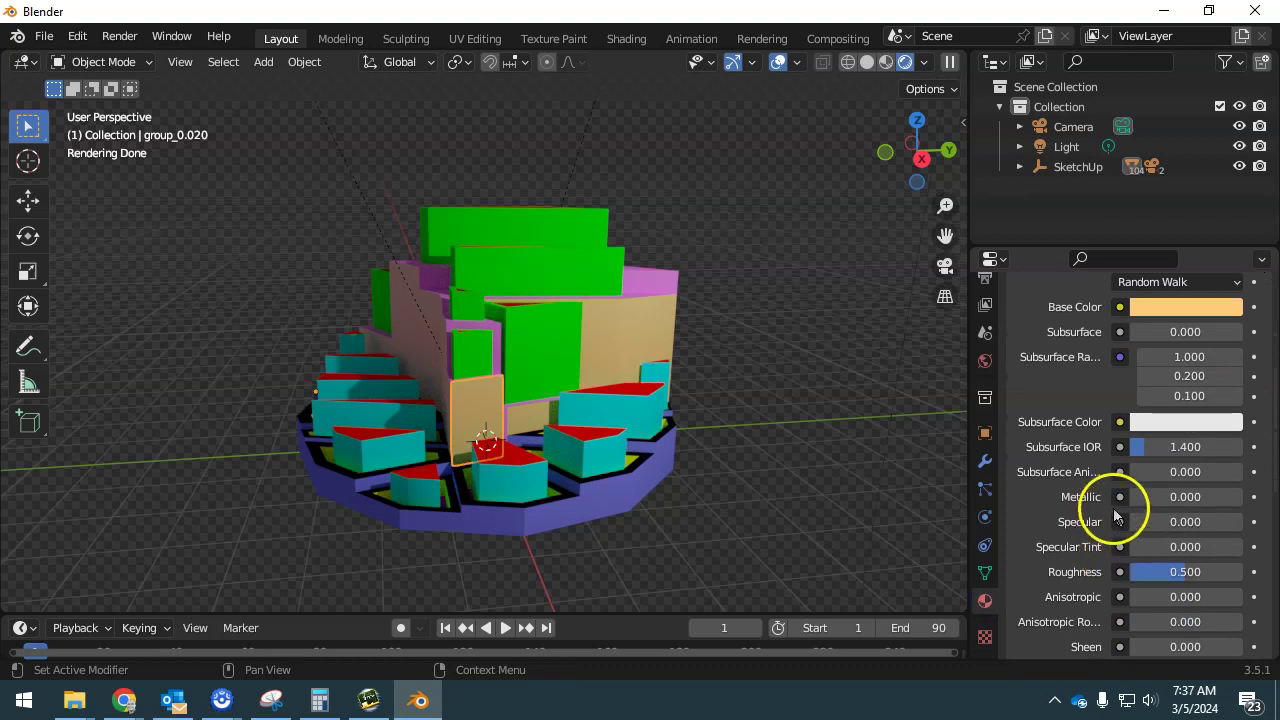
{"action": "left_click_drag", "start_coordinate": [1199, 500], "coordinate": [1232, 497]}
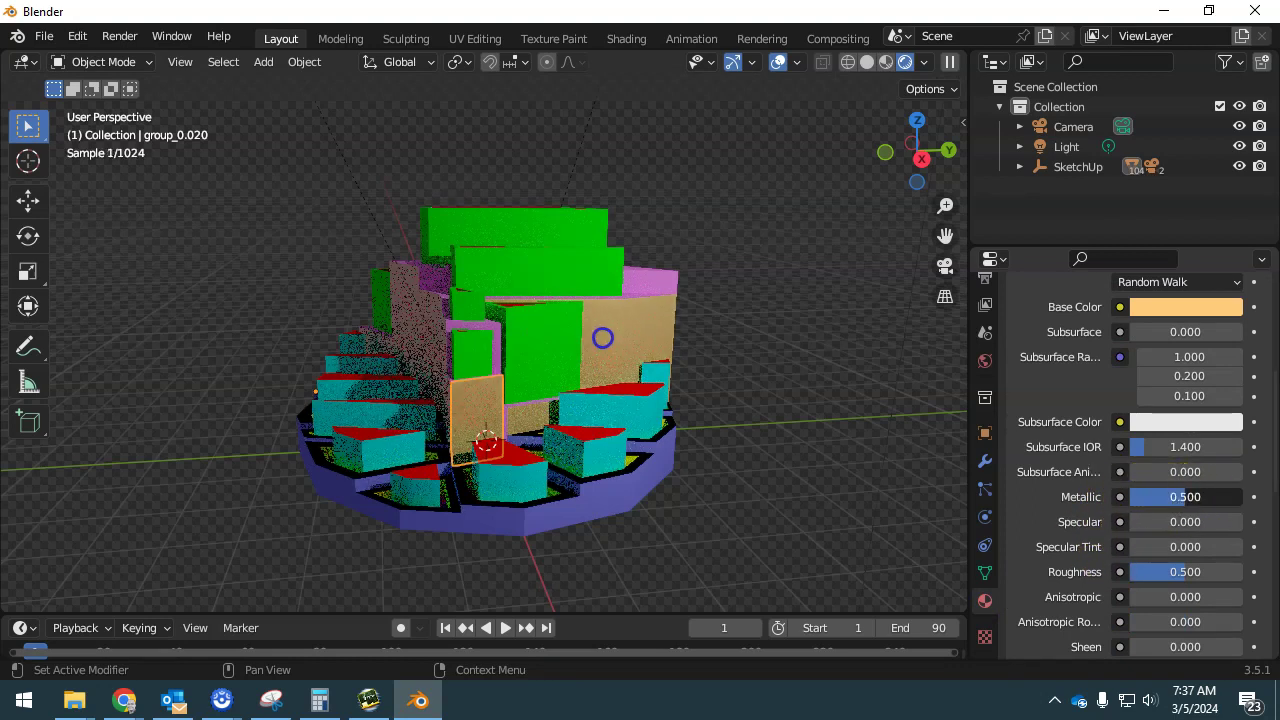
- Orbit around the metallic panel to inspect it from several sides
{"action": "scroll", "coordinate": [480, 453], "scroll_direction": "up", "scroll_amount": 5}
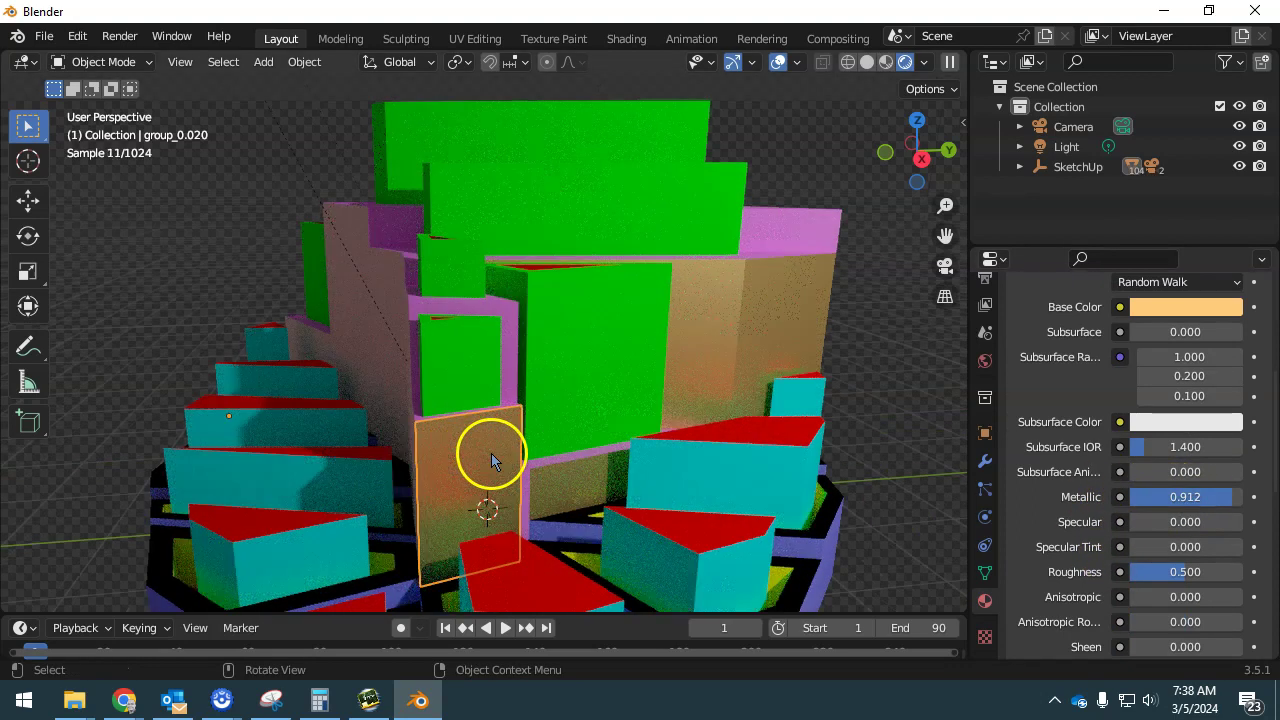
{"action": "middle_click_drag", "start_coordinate": [491, 455], "coordinate": [508, 443]}
{"action": "scroll", "coordinate": [548, 451], "scroll_direction": "up", "scroll_amount": 4}
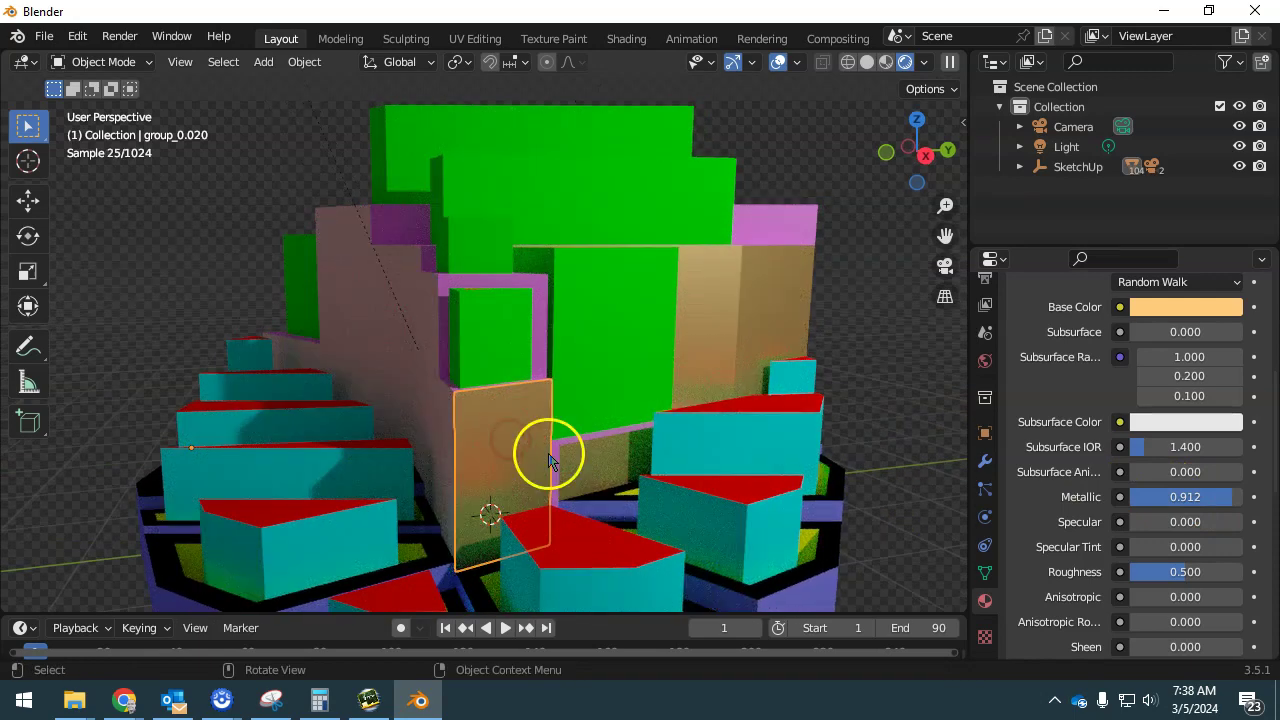
{"action": "middle_click_drag", "start_coordinate": [618, 530], "coordinate": [528, 504]}
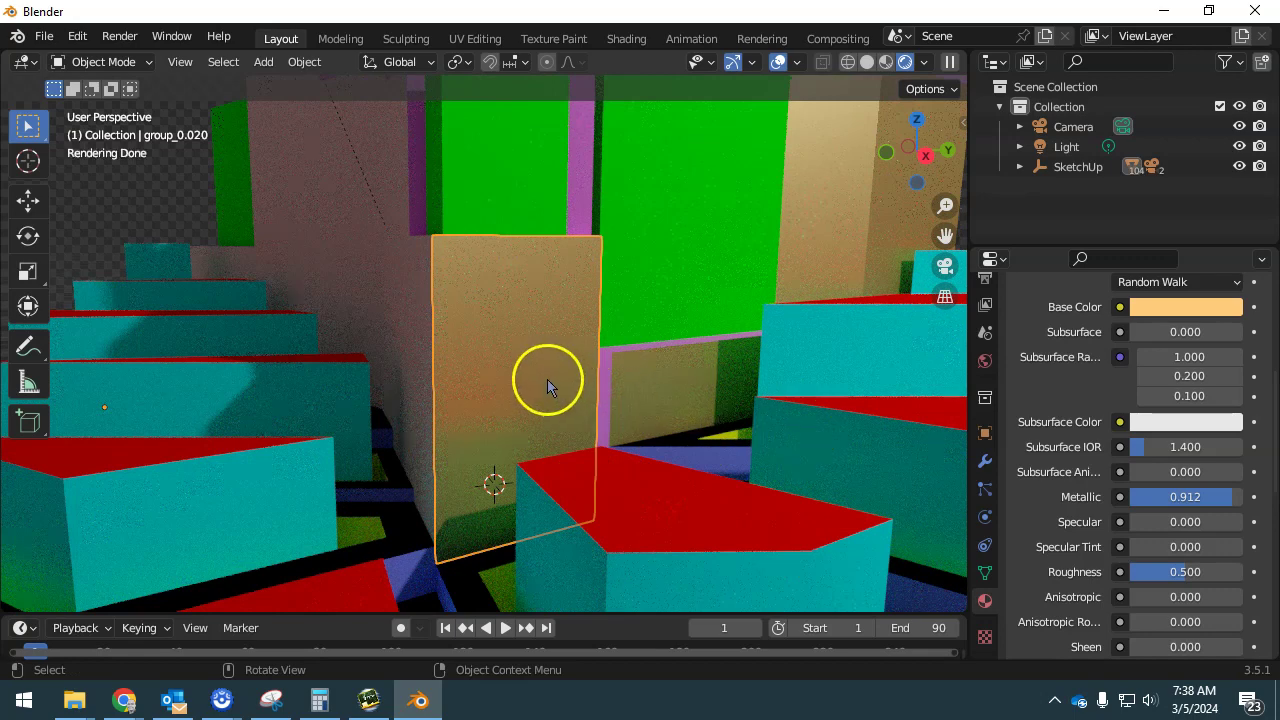
{"action": "middle_click_drag", "start_coordinate": [511, 416], "coordinate": [580, 486]}
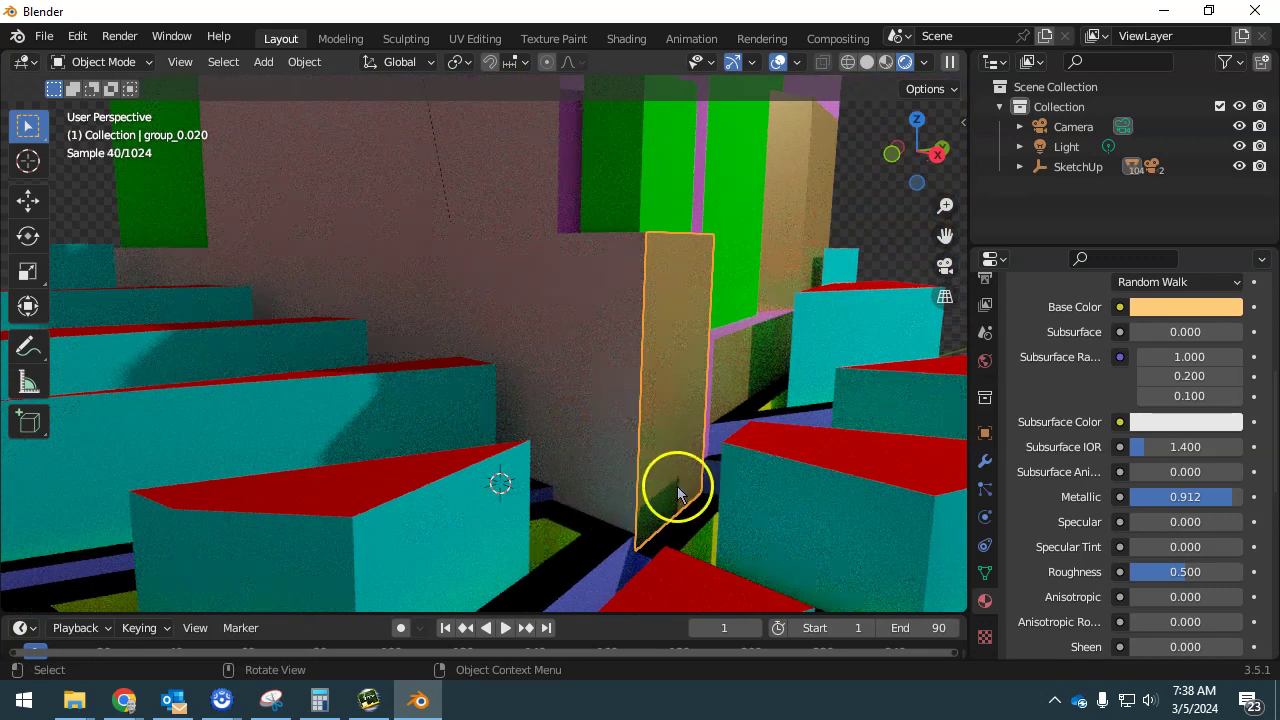
{"action": "middle_click_drag", "start_coordinate": [695, 462], "coordinate": [610, 462]}
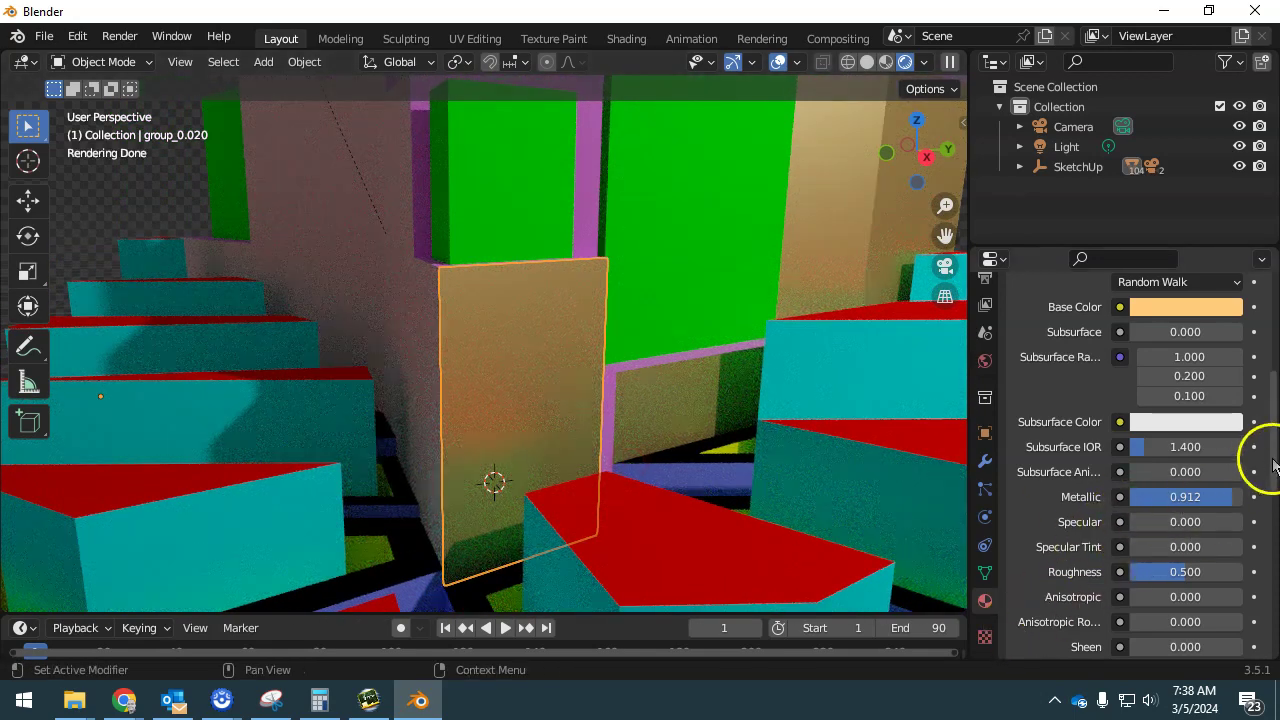
{"action": "left_click_drag", "start_coordinate": [1275, 458], "coordinate": [1275, 305]}
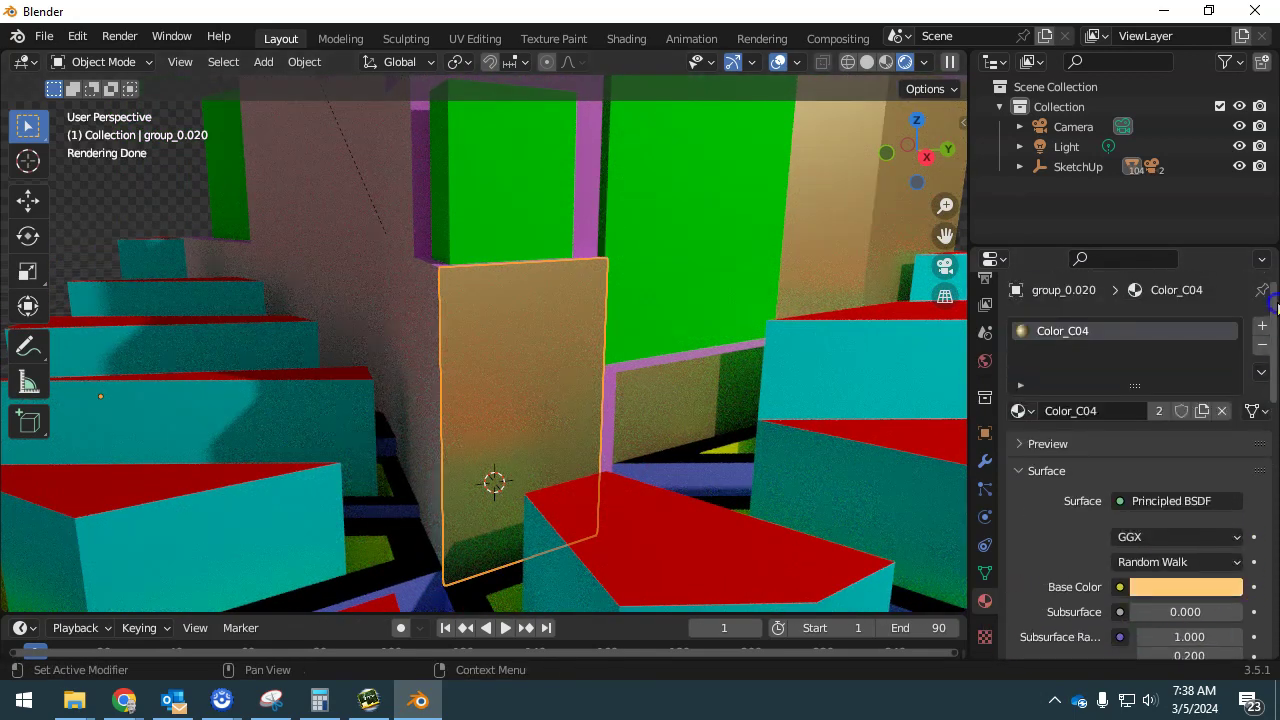
- Switch Color_C04 to a Glossy BSDF shader and lower its roughness below 0.500
{"action": "left_click", "coordinate": [1153, 502]}
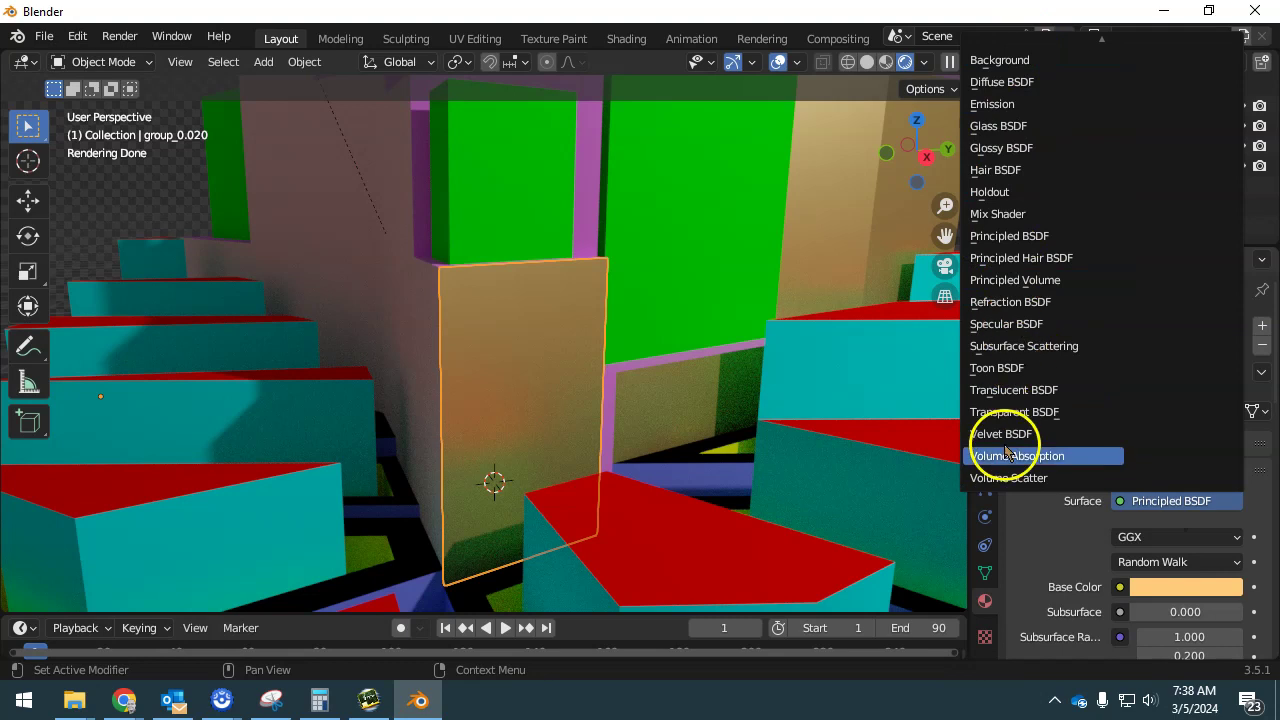
{"action": "left_click", "coordinate": [1003, 151]}
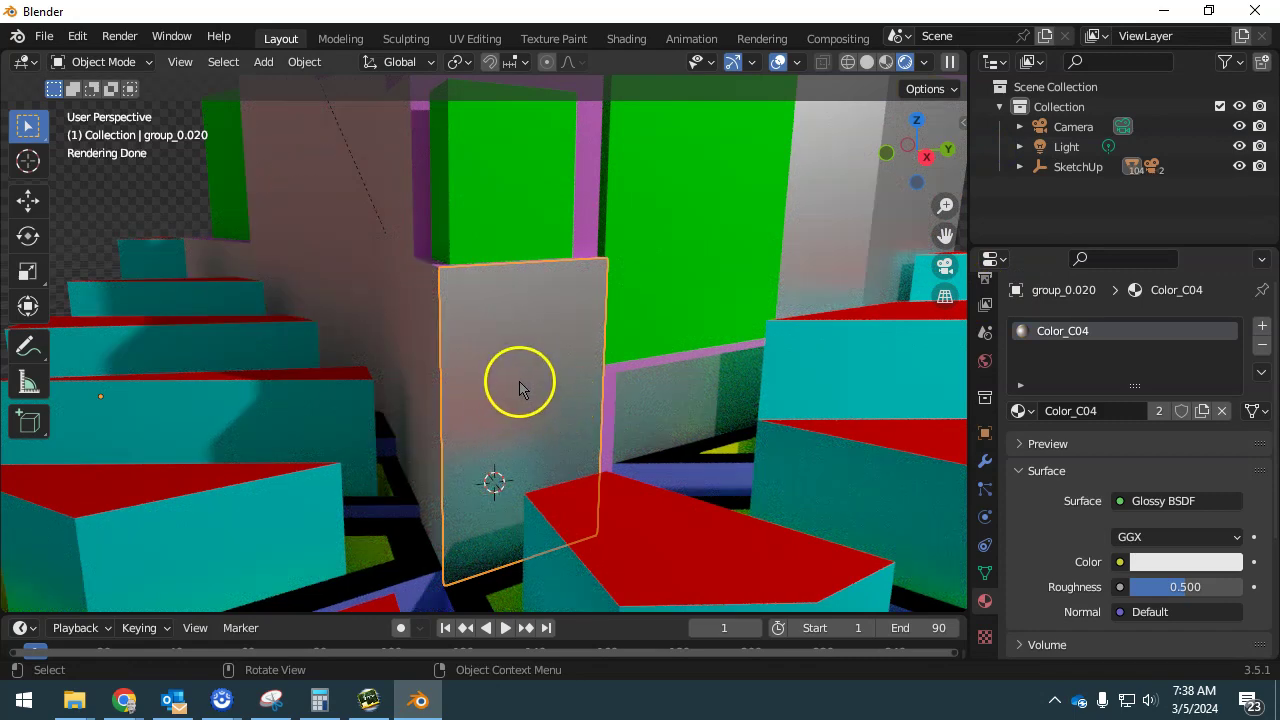
{"action": "mouse_move", "coordinate": [519, 387]}
{"action": "middle_mouse_down"}
{"action": "mouse_move", "coordinate": [543, 380]}
{"action": "mouse_move", "coordinate": [529, 380]}
{"action": "middle_mouse_up"}
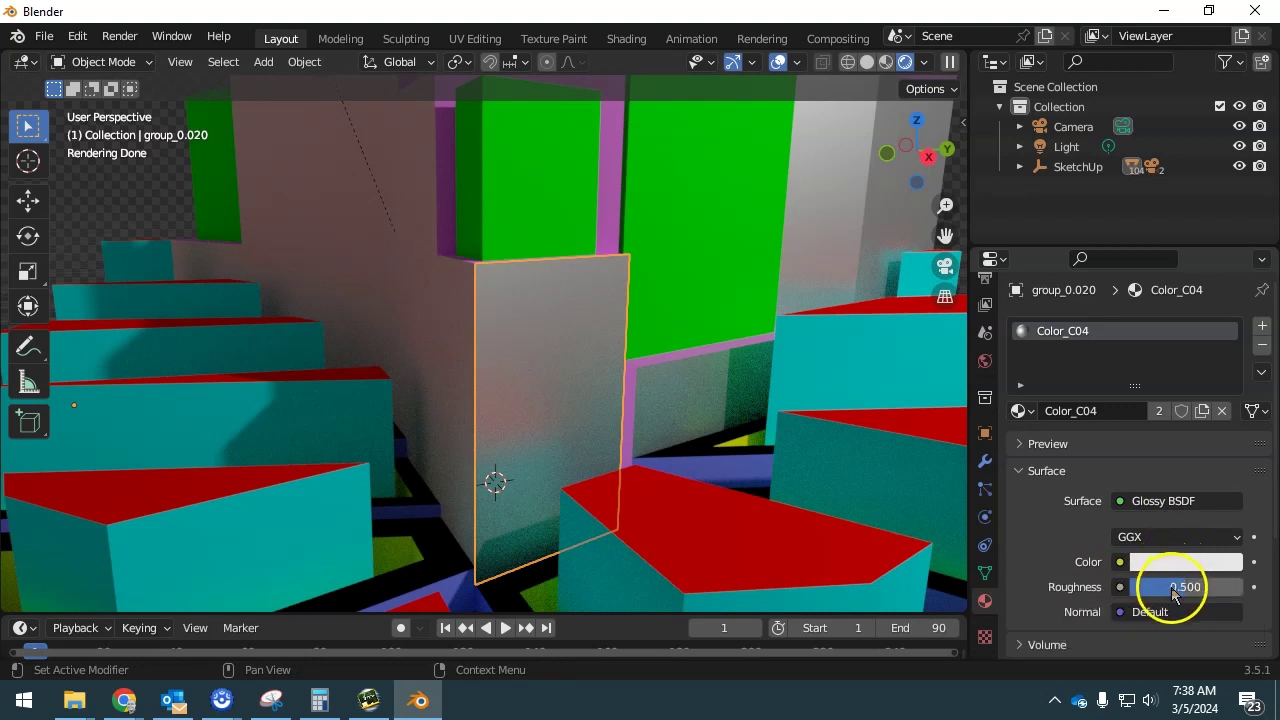
{"action": "left_click_drag", "start_coordinate": [1178, 592], "coordinate": [1120, 592]}
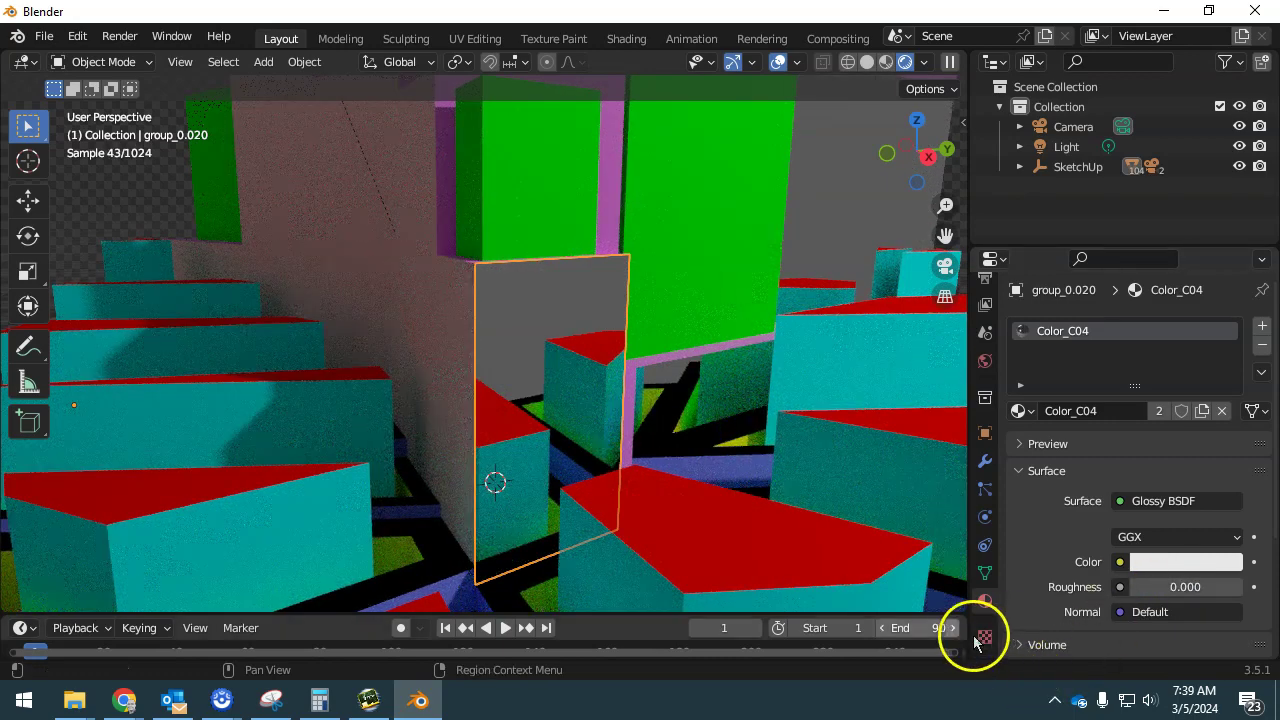
{"action": "middle_click_drag", "start_coordinate": [573, 488], "coordinate": [603, 500]}
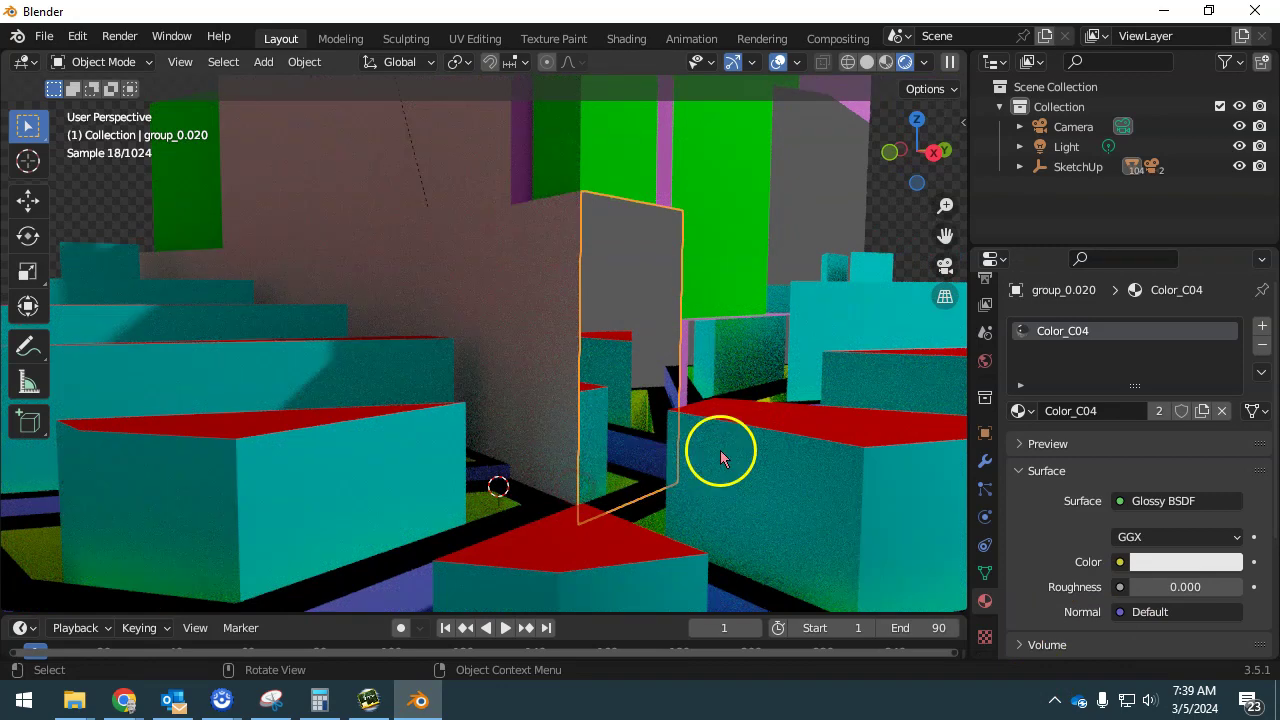
{"action": "middle_click_drag", "start_coordinate": [765, 437], "coordinate": [595, 433]}
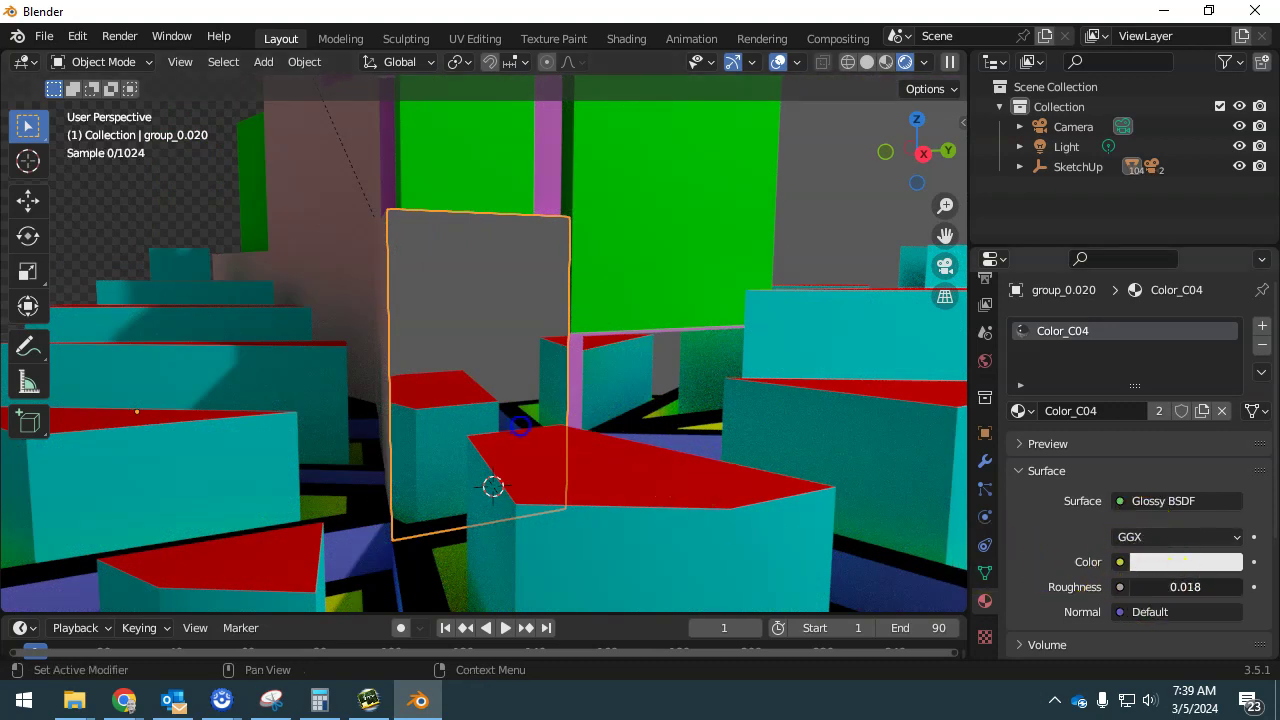
- Set the glossy roughness to exactly 0.100 and inspect the mirror panel
{"action": "mouse_move", "coordinate": [1185, 587]}
{"action": "left_mouse_down"}
{"action": "mouse_move", "coordinate": [1215, 587]}
{"action": "mouse_move", "coordinate": [1200, 587]}
{"action": "left_mouse_up"}
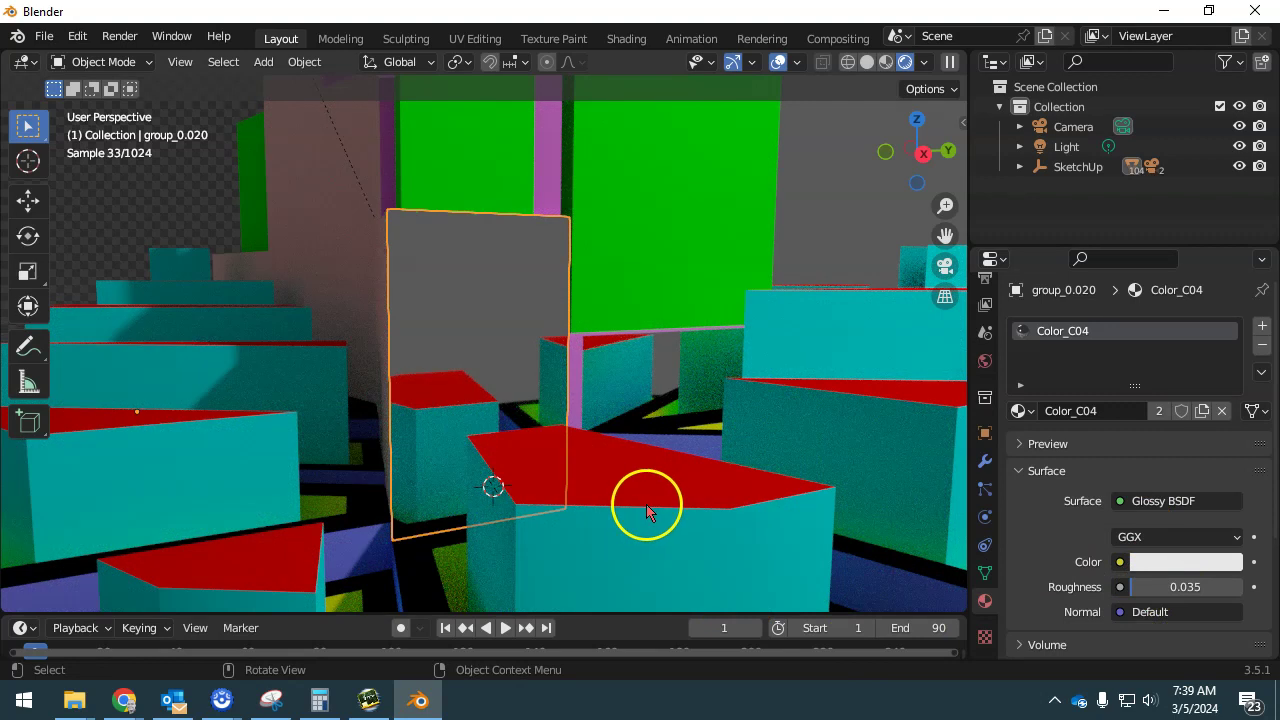
{"action": "left_click", "coordinate": [1155, 589]}
{"action": "type", "text": "0.1"}
{"action": "key", "text": "Return"}
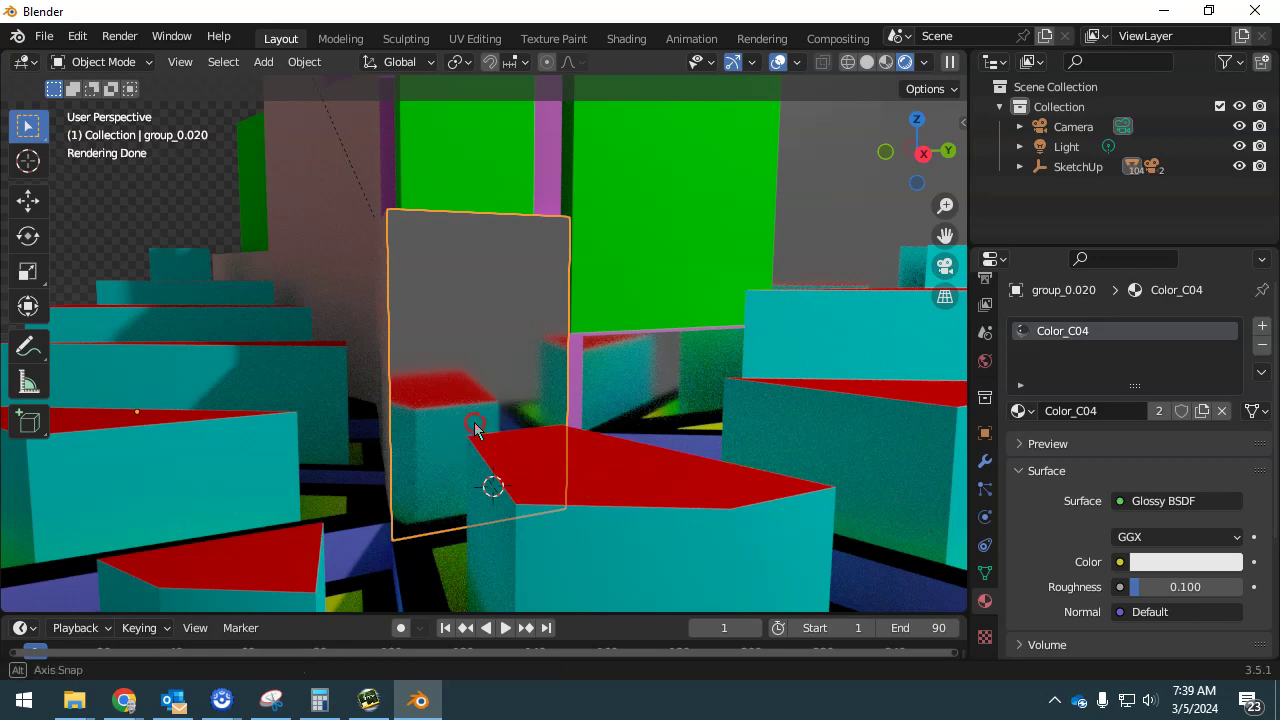
{"action": "mouse_move", "coordinate": [474, 422]}
{"action": "middle_mouse_down"}
{"action": "mouse_move", "coordinate": [487, 456]}
{"action": "mouse_move", "coordinate": [591, 403]}
{"action": "mouse_move", "coordinate": [634, 429]}
{"action": "mouse_move", "coordinate": [591, 457]}
{"action": "mouse_move", "coordinate": [491, 411]}
{"action": "middle_mouse_up"}
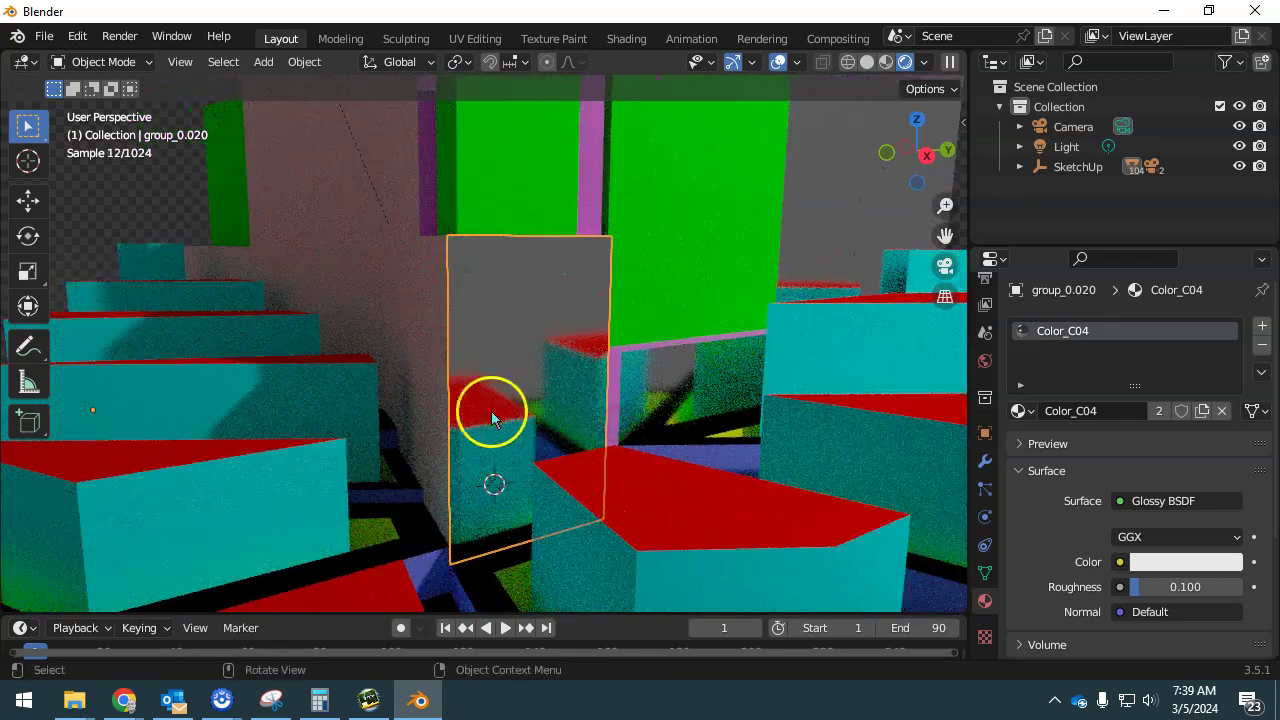
{"action": "middle_click_drag", "start_coordinate": [603, 397], "coordinate": [514, 329]}
- Set the Color_A02 wall material on group_0.023 to Glossy BSDF with roughness 0.105
{"action": "left_click", "coordinate": [529, 474]}
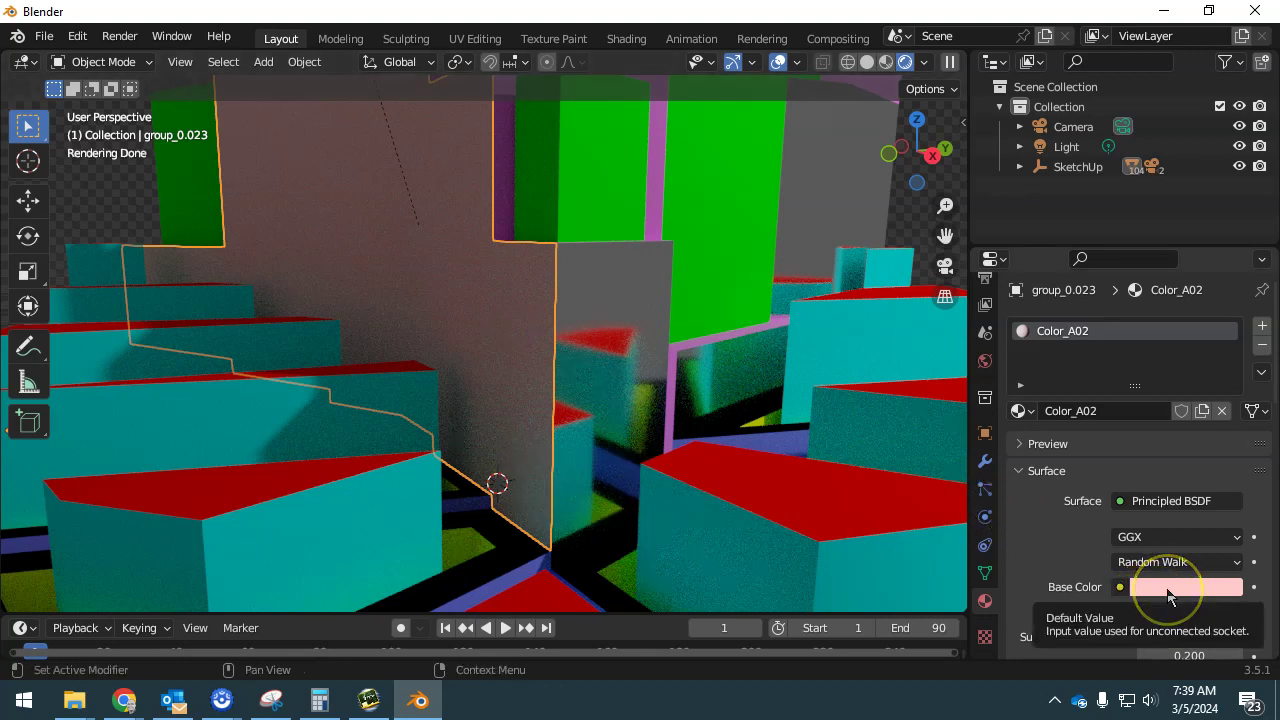
{"action": "left_click", "coordinate": [1170, 501]}
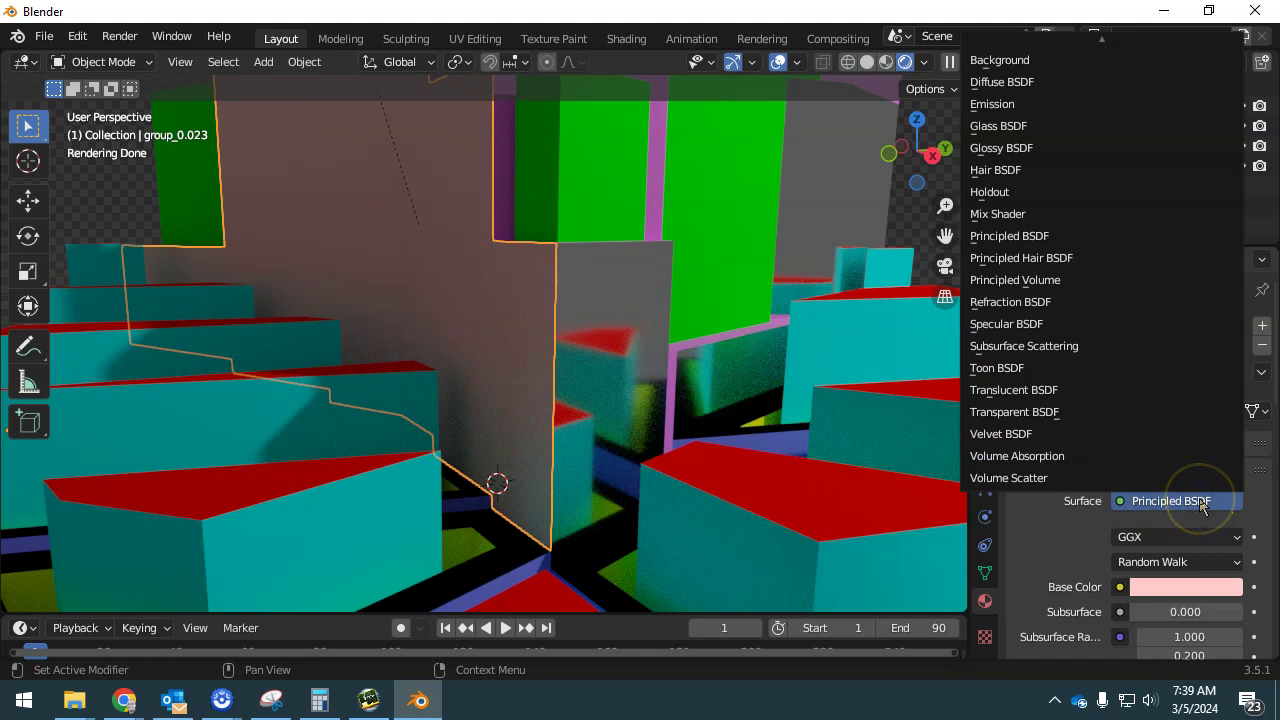
{"action": "left_click", "coordinate": [1016, 150]}
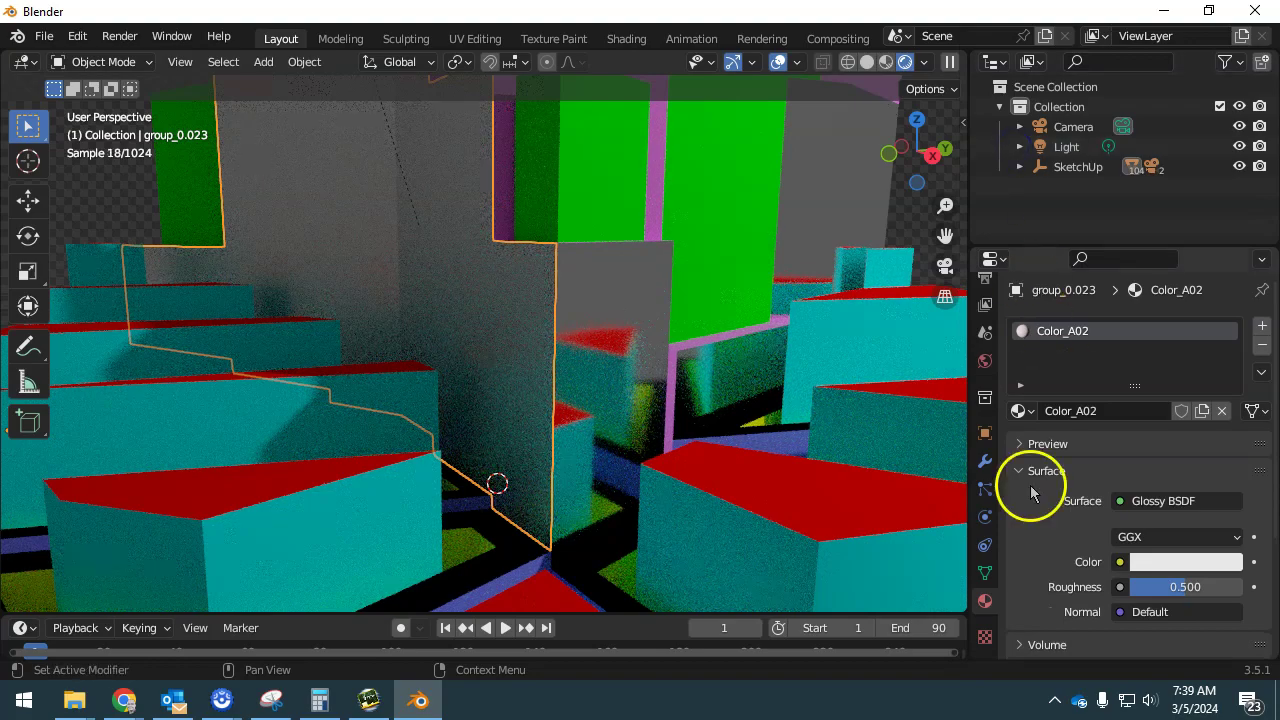
{"action": "left_click_drag", "start_coordinate": [1186, 587], "coordinate": [1143, 587]}
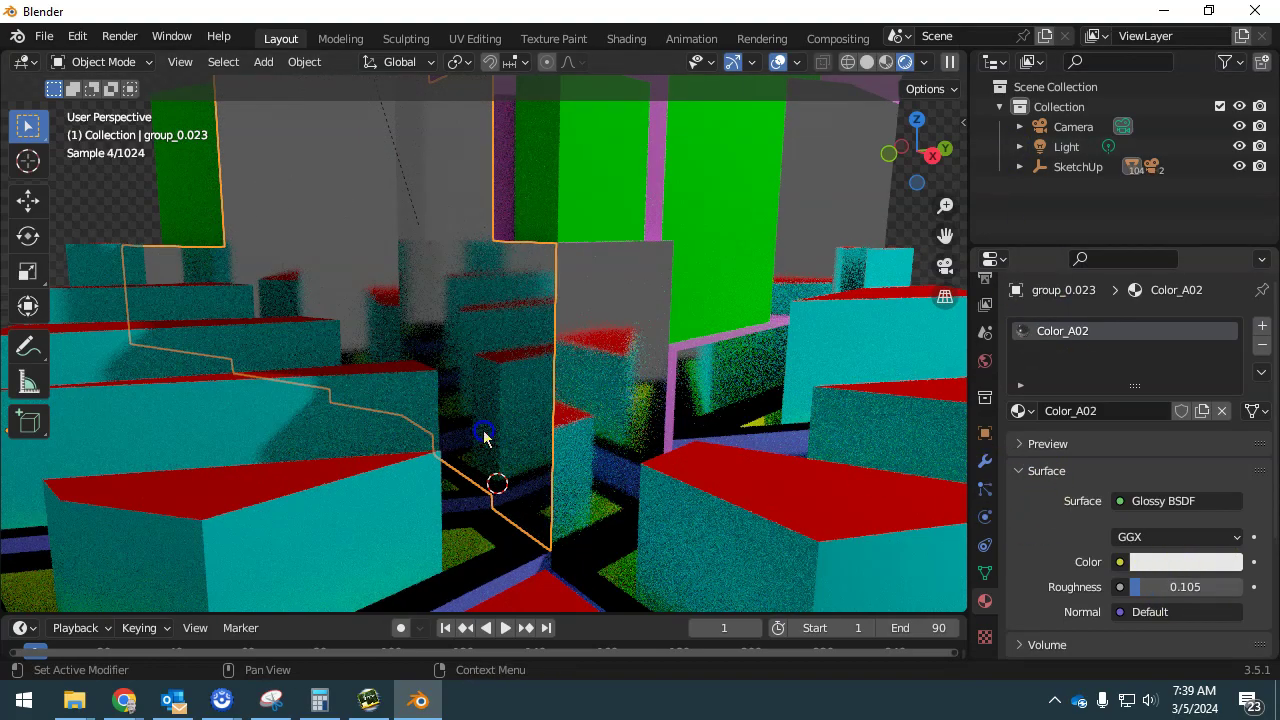
- Orbit and pan across the model to inspect the glossy wall
{"action": "middle_click_drag", "start_coordinate": [437, 406], "coordinate": [607, 413]}
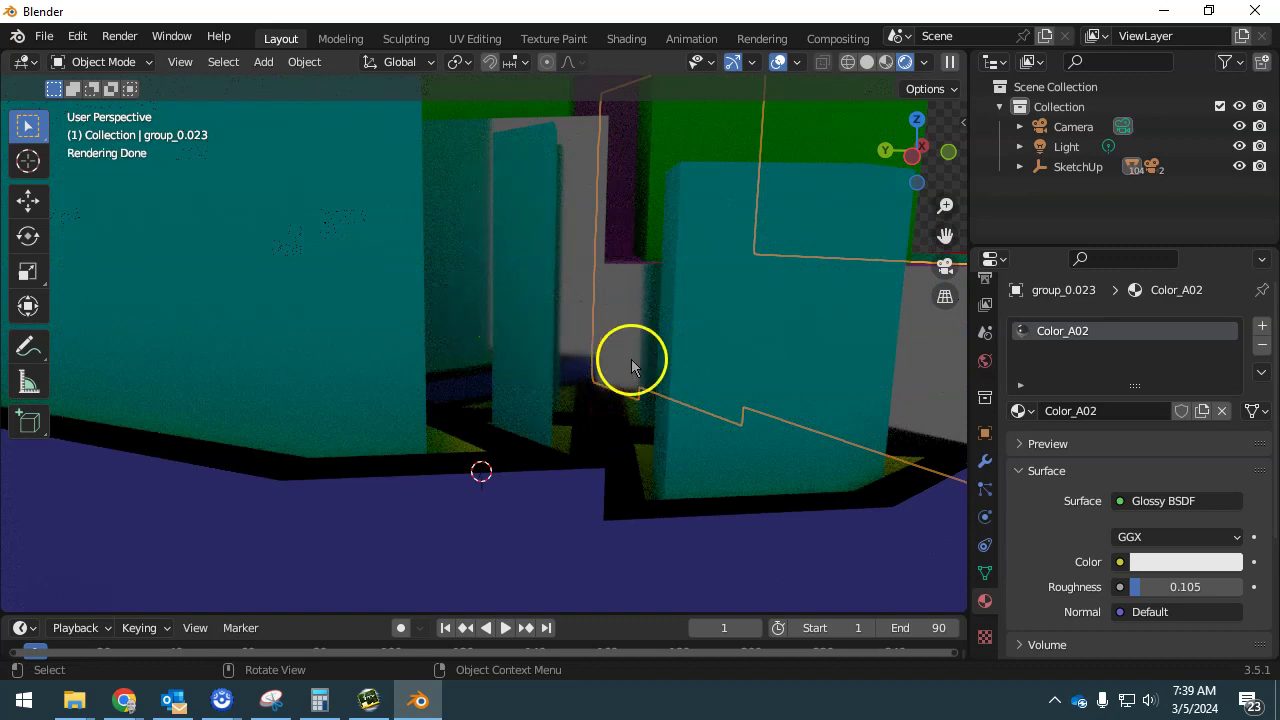
{"action": "middle_click_drag", "start_coordinate": [738, 325], "coordinate": [691, 391]}
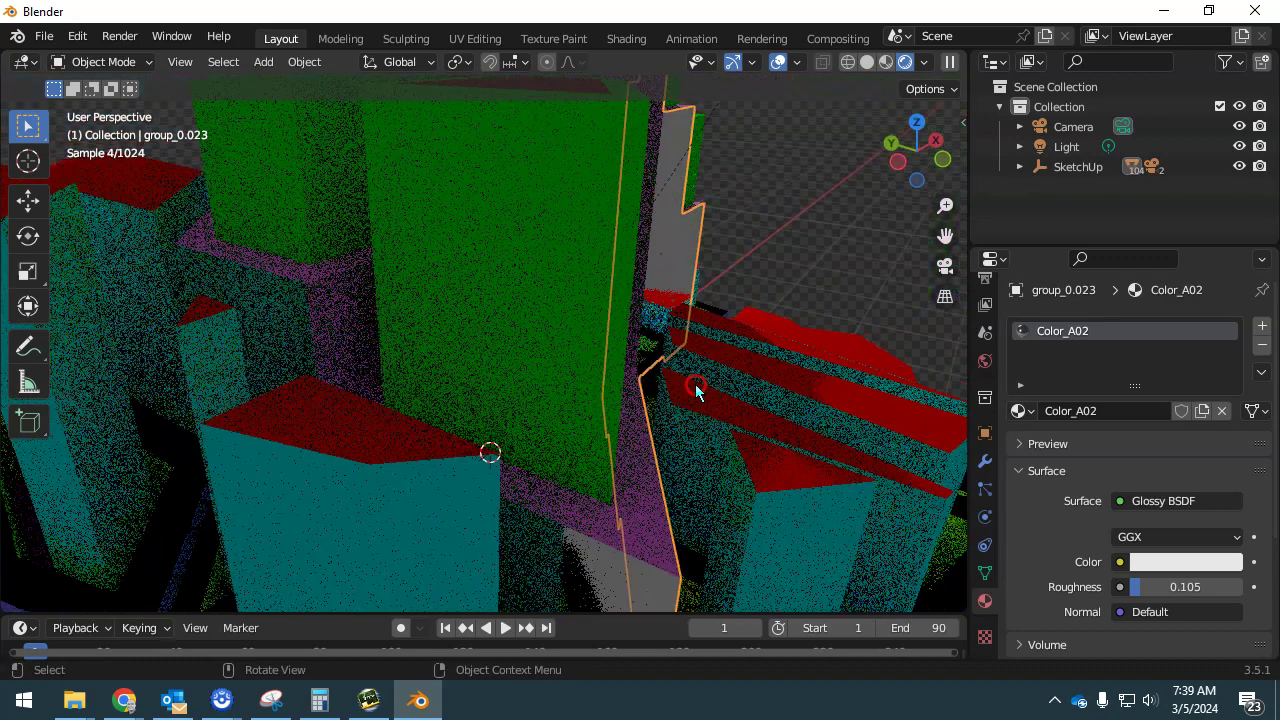
{"action": "scroll", "coordinate": [570, 450], "scroll_direction": "down", "scroll_amount": 4}
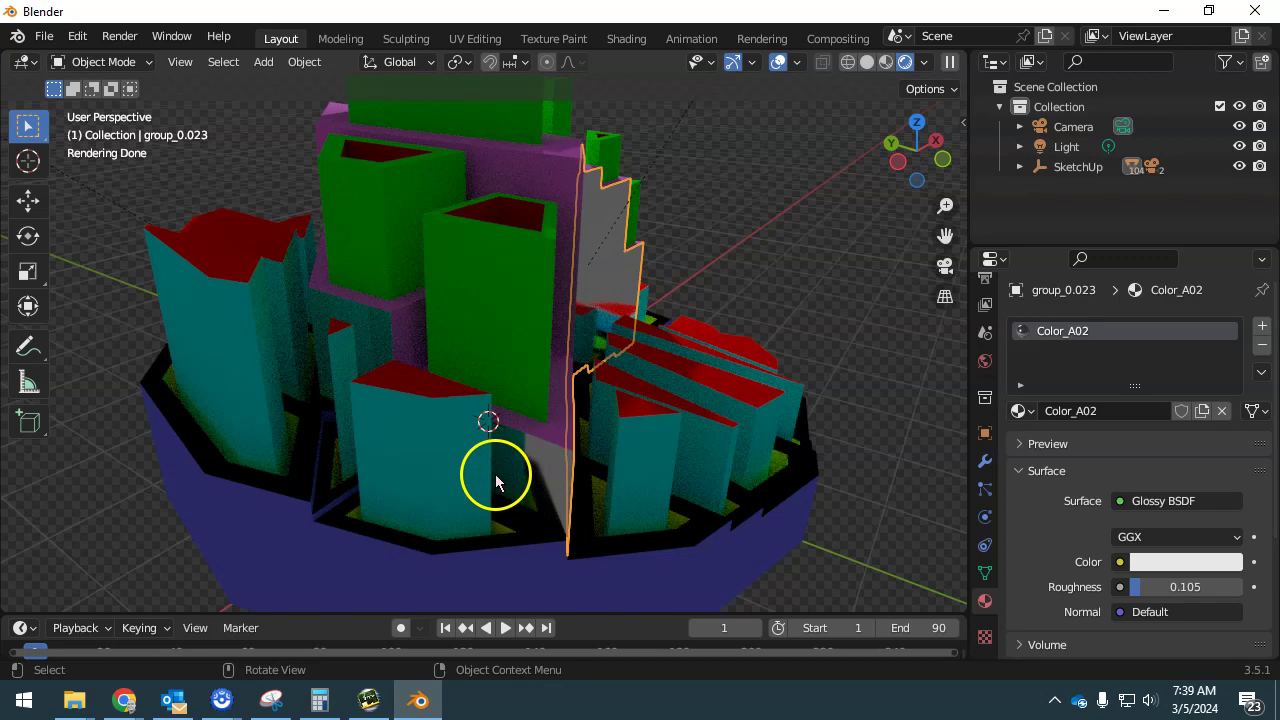
{"action": "scroll", "coordinate": [338, 468], "scroll_direction": "up", "scroll_amount": 5}
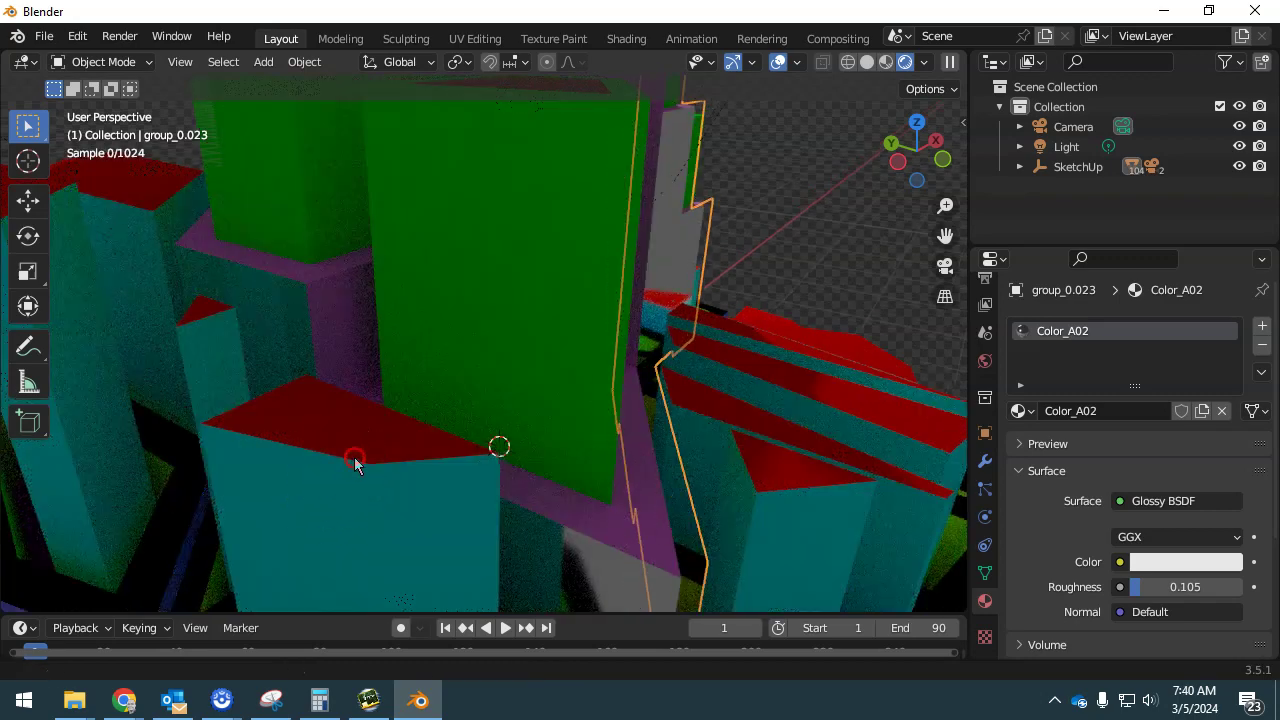
{"action": "middle_click_drag", "start_coordinate": [354, 457], "coordinate": [480, 380], "text": "shift"}
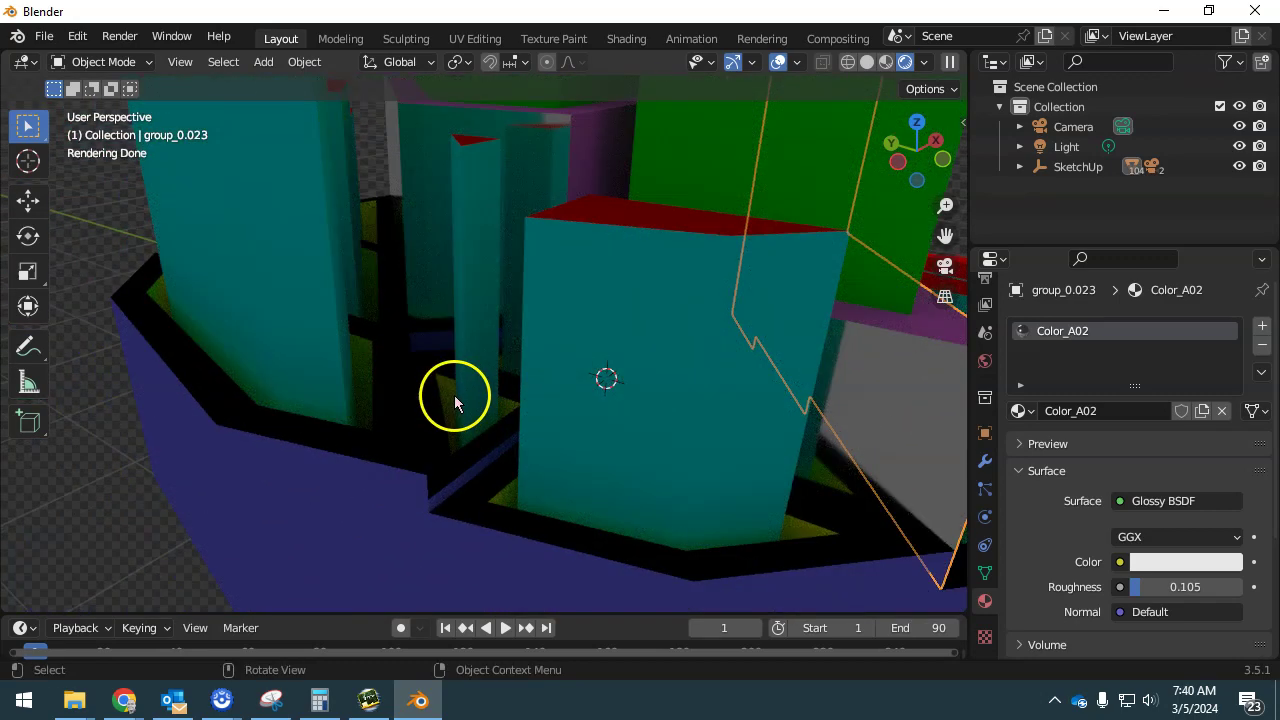
- Select the thin yellow floor piece group_0.037 and check its surface shader list
{"action": "left_click", "coordinate": [451, 401]}
{"action": "left_click", "coordinate": [1090, 602]}
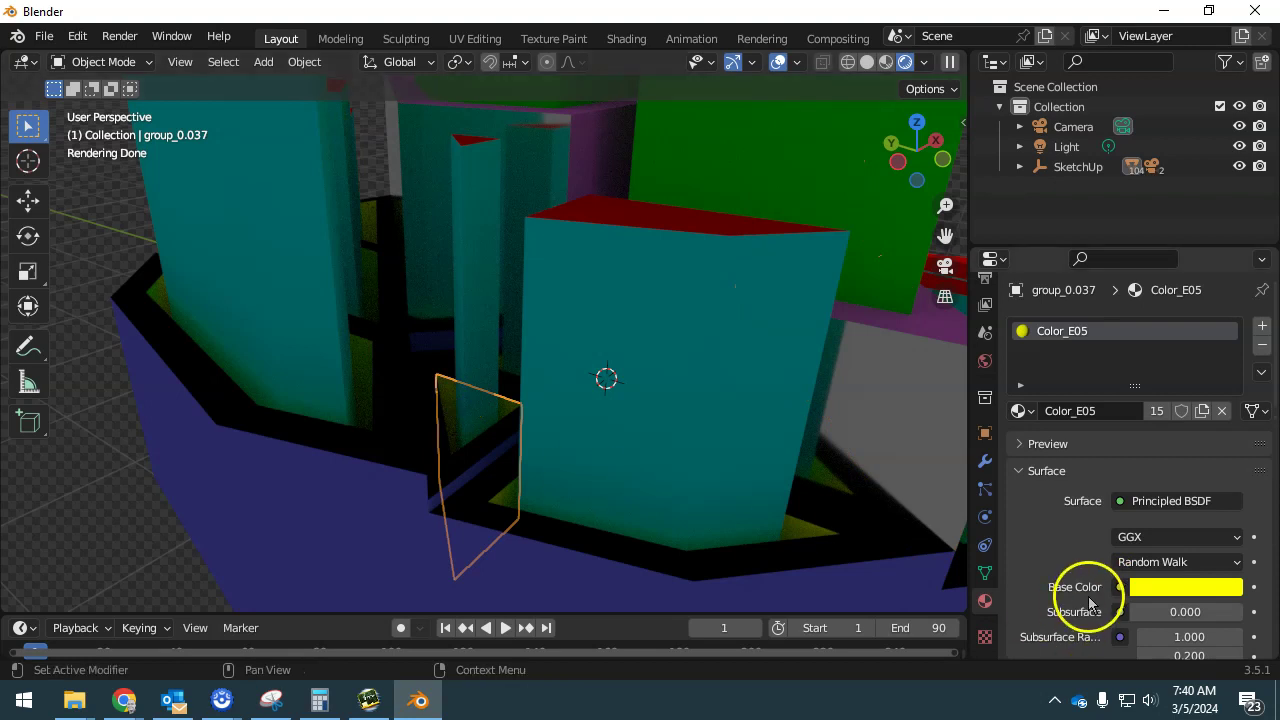
{"action": "left_click", "coordinate": [1147, 502]}
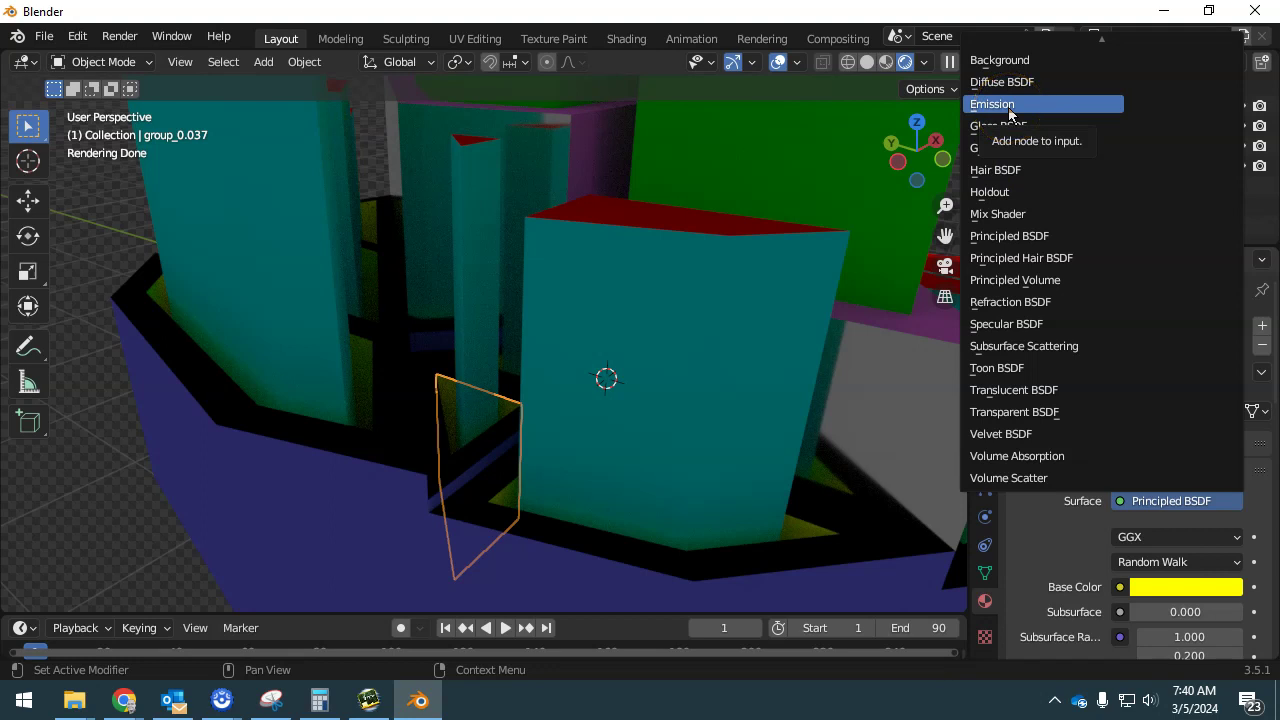
{"action": "left_click", "coordinate": [1085, 587]}
- Give Color_E05 a yellow-green Emission colour and orbit to see the glow
{"action": "scroll", "coordinate": [1078, 556], "scroll_direction": "down", "scroll_amount": 13}
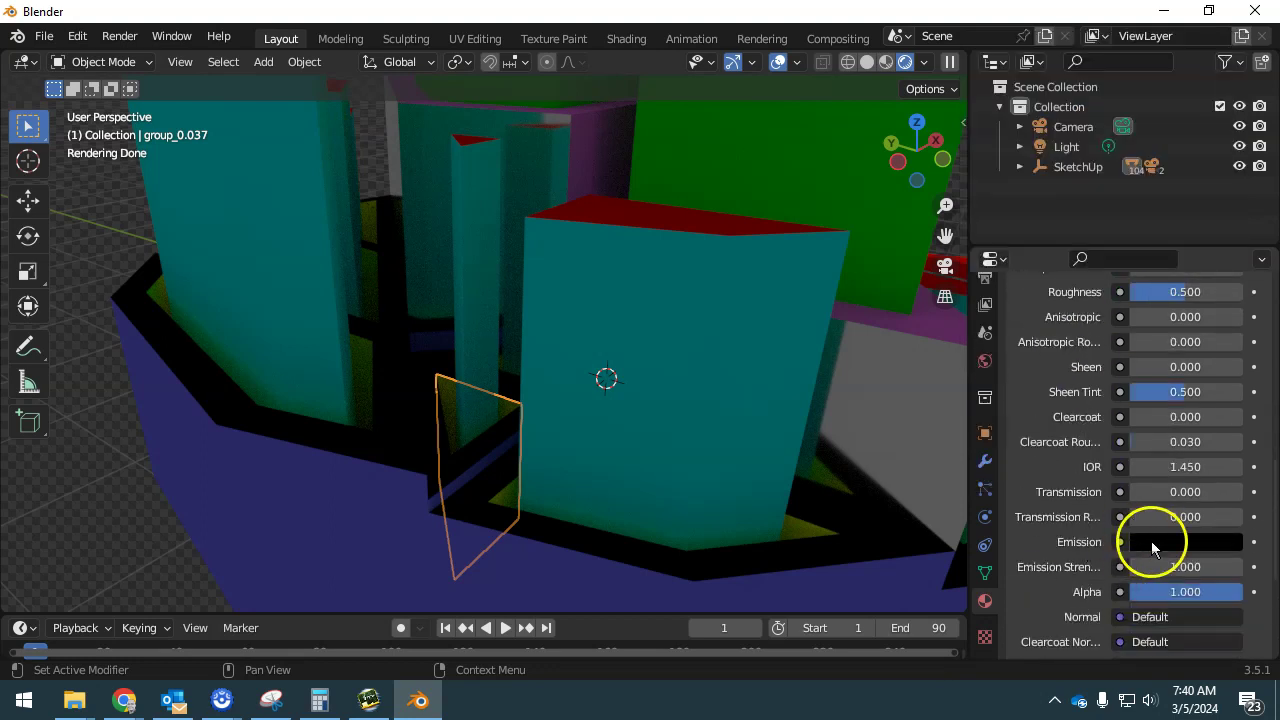
{"action": "left_click", "coordinate": [1153, 541]}
{"action": "left_click_drag", "start_coordinate": [1232, 390], "coordinate": [580, 277]}
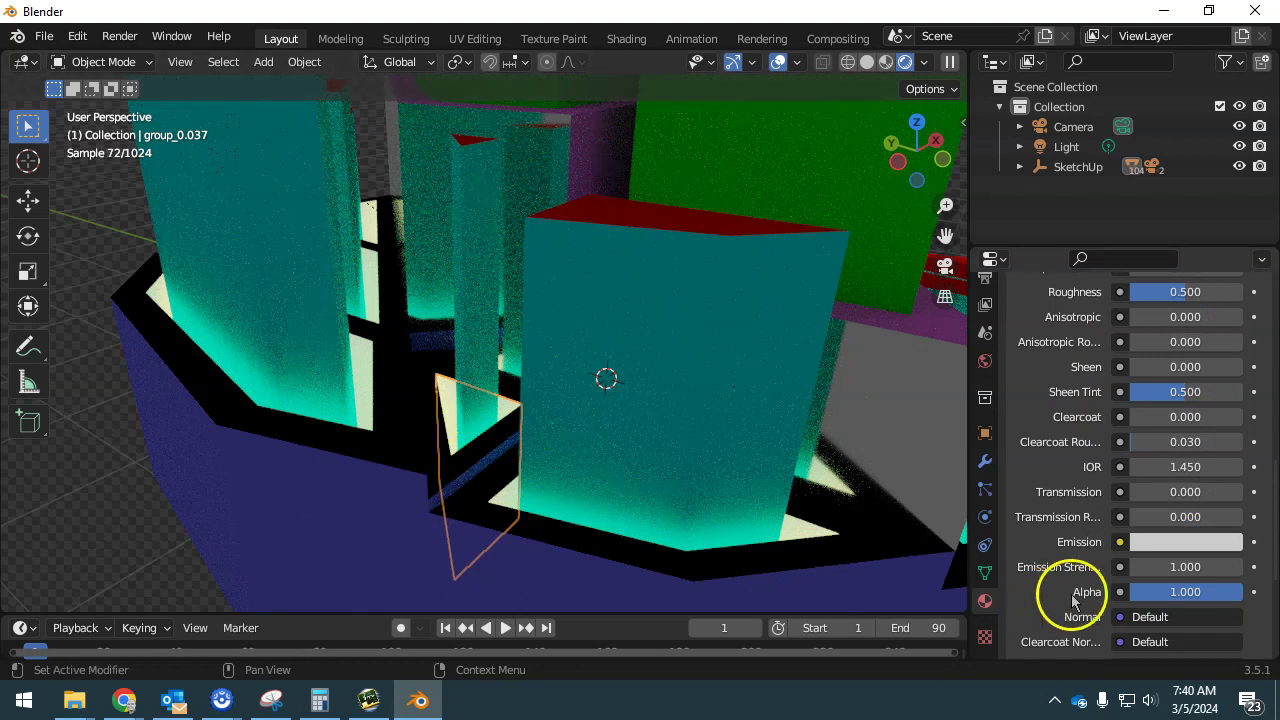
{"action": "left_click", "coordinate": [1160, 548]}
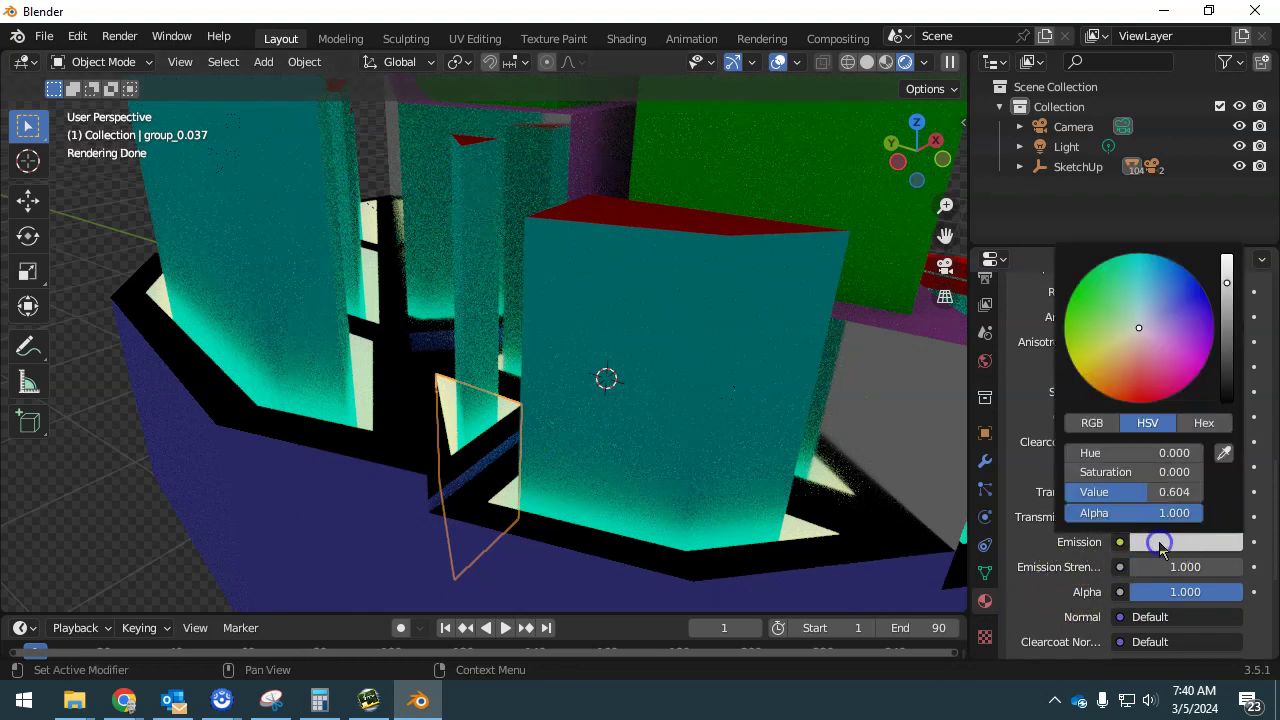
{"action": "left_click_drag", "start_coordinate": [1136, 332], "coordinate": [1120, 332]}
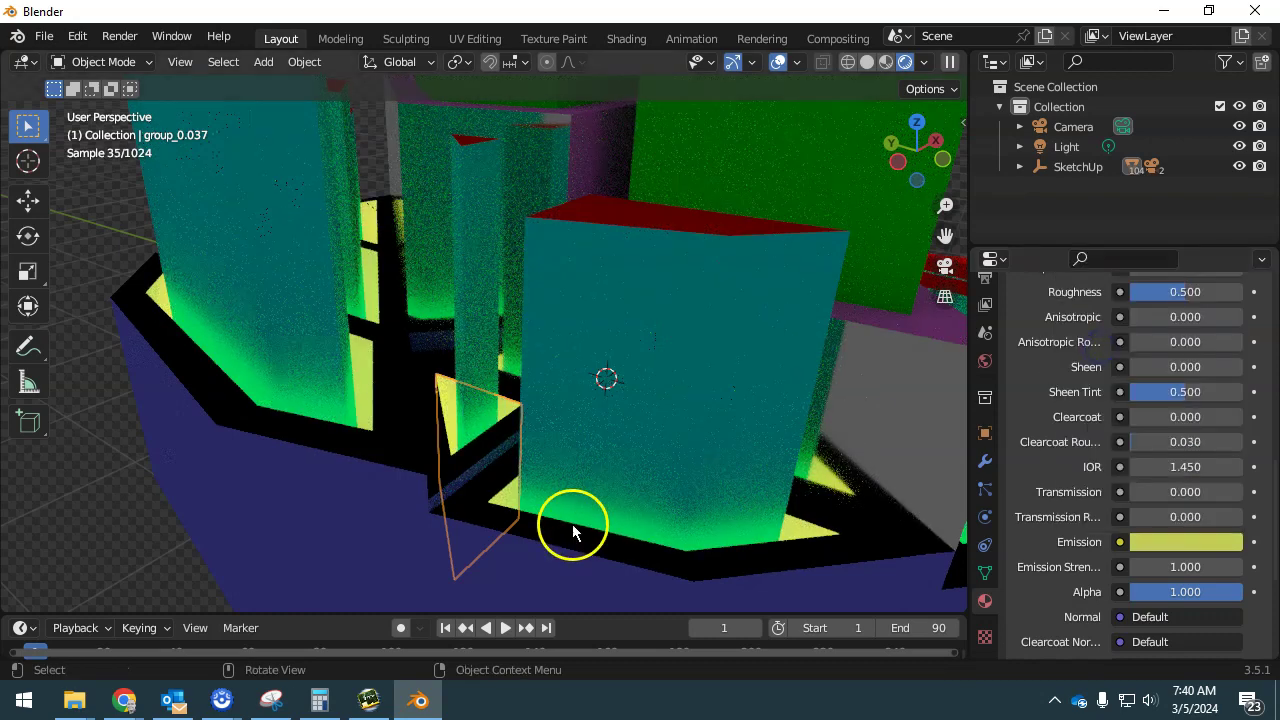
{"action": "scroll", "coordinate": [572, 524], "scroll_direction": "down", "scroll_amount": 3}
{"action": "middle_click_drag", "start_coordinate": [522, 528], "coordinate": [623, 503]}
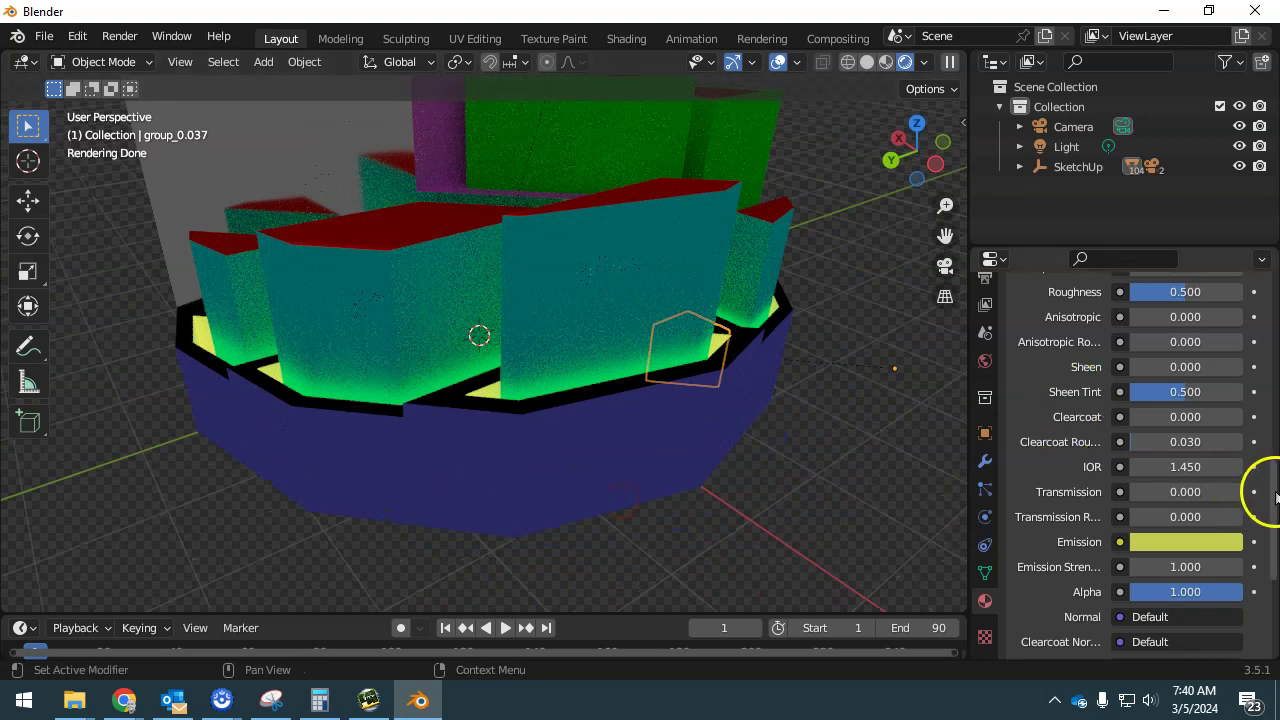
- Change Color_E05's surface to an Emission shader with a pure yellow colour
{"action": "left_click_drag", "start_coordinate": [1276, 497], "coordinate": [1276, 303]}
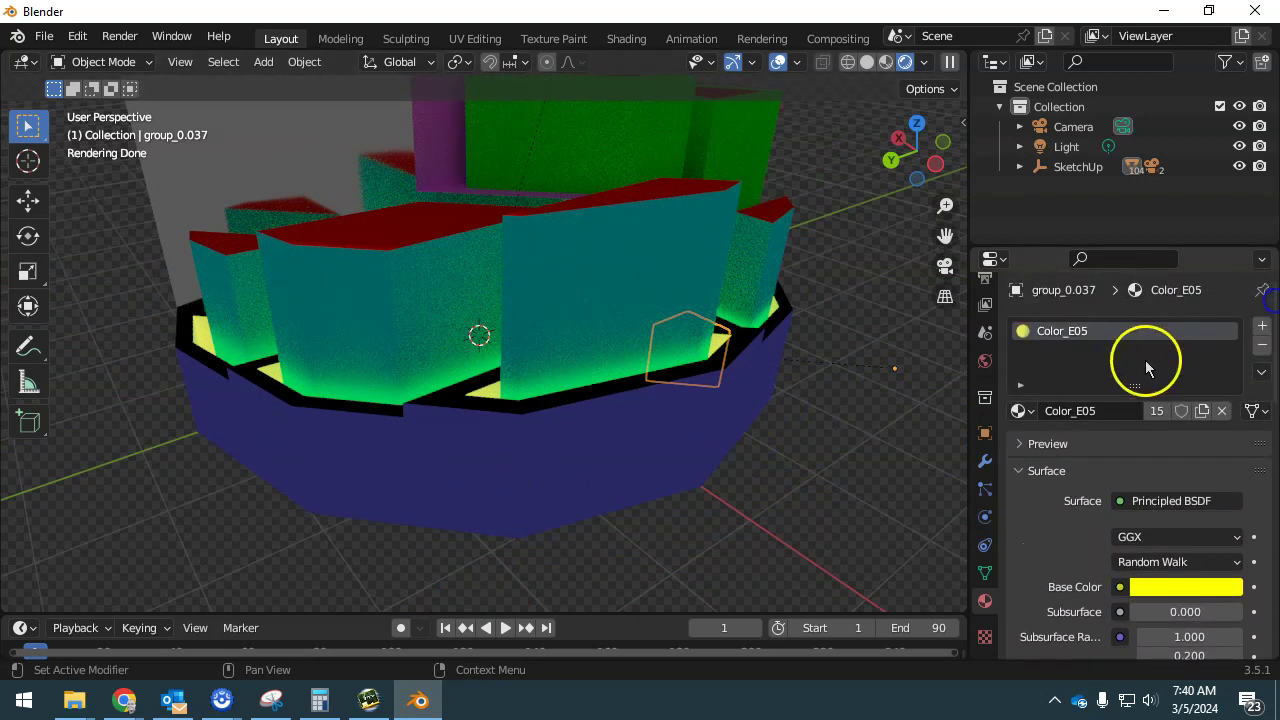
{"action": "left_click", "coordinate": [1146, 501]}
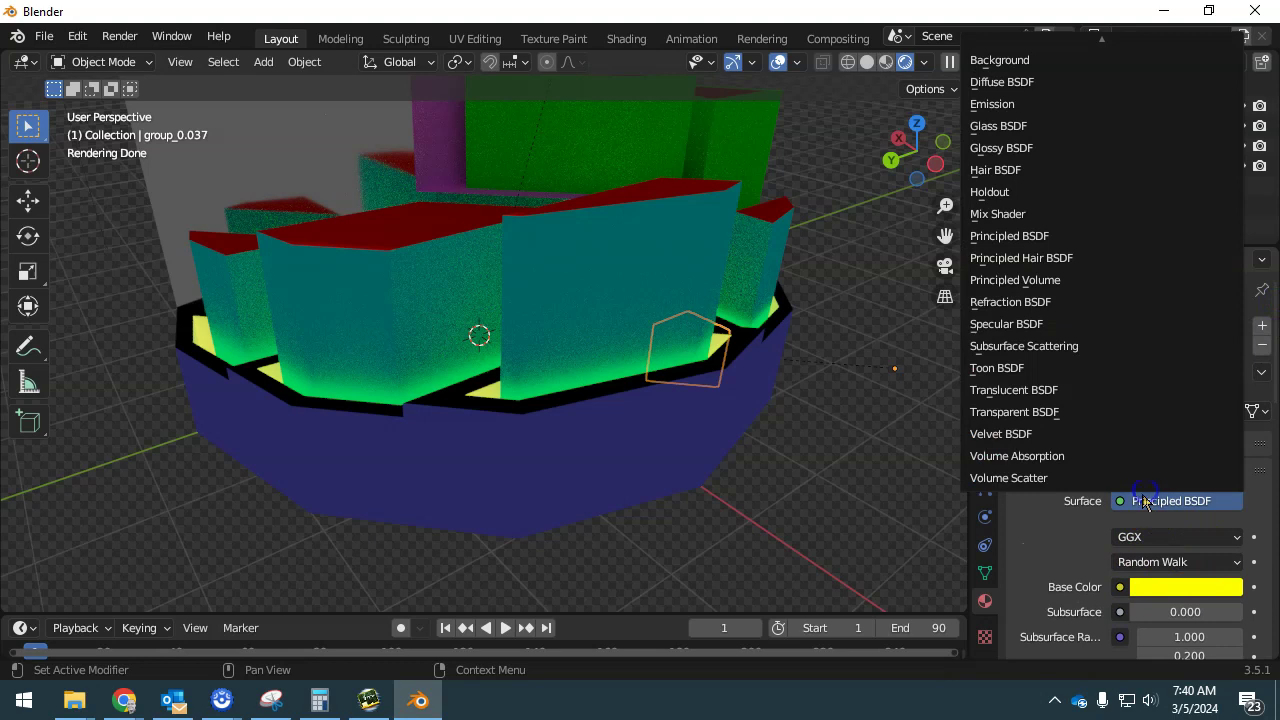
{"action": "left_click", "coordinate": [995, 103]}
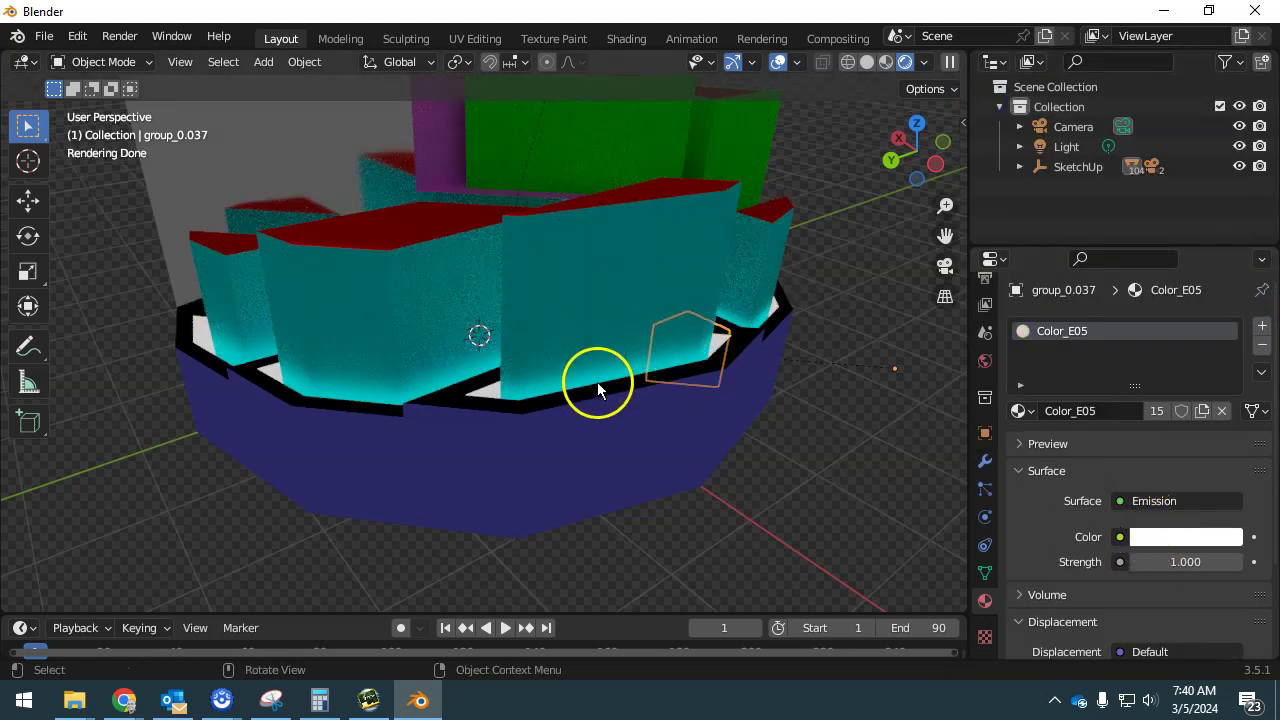
{"action": "left_click", "coordinate": [1180, 537]}
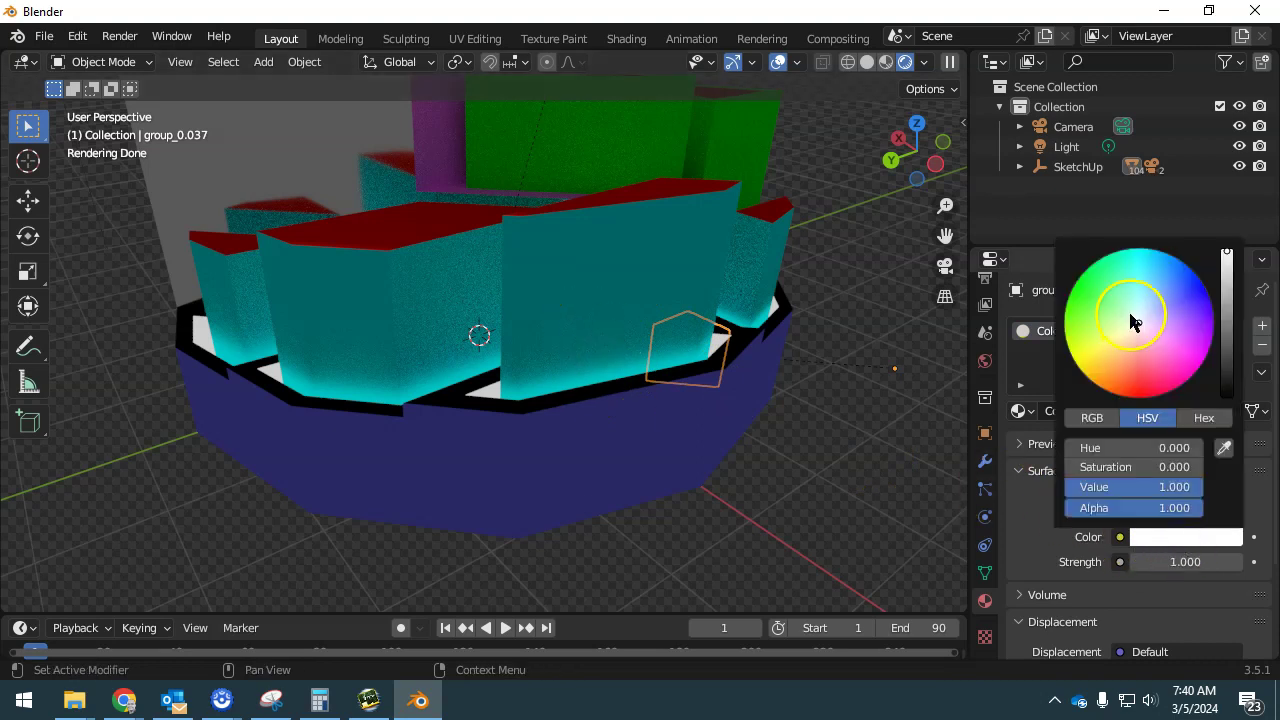
{"action": "left_click_drag", "start_coordinate": [1131, 318], "coordinate": [1075, 362]}
{"action": "scroll", "coordinate": [474, 446], "scroll_direction": "up", "scroll_amount": 3}
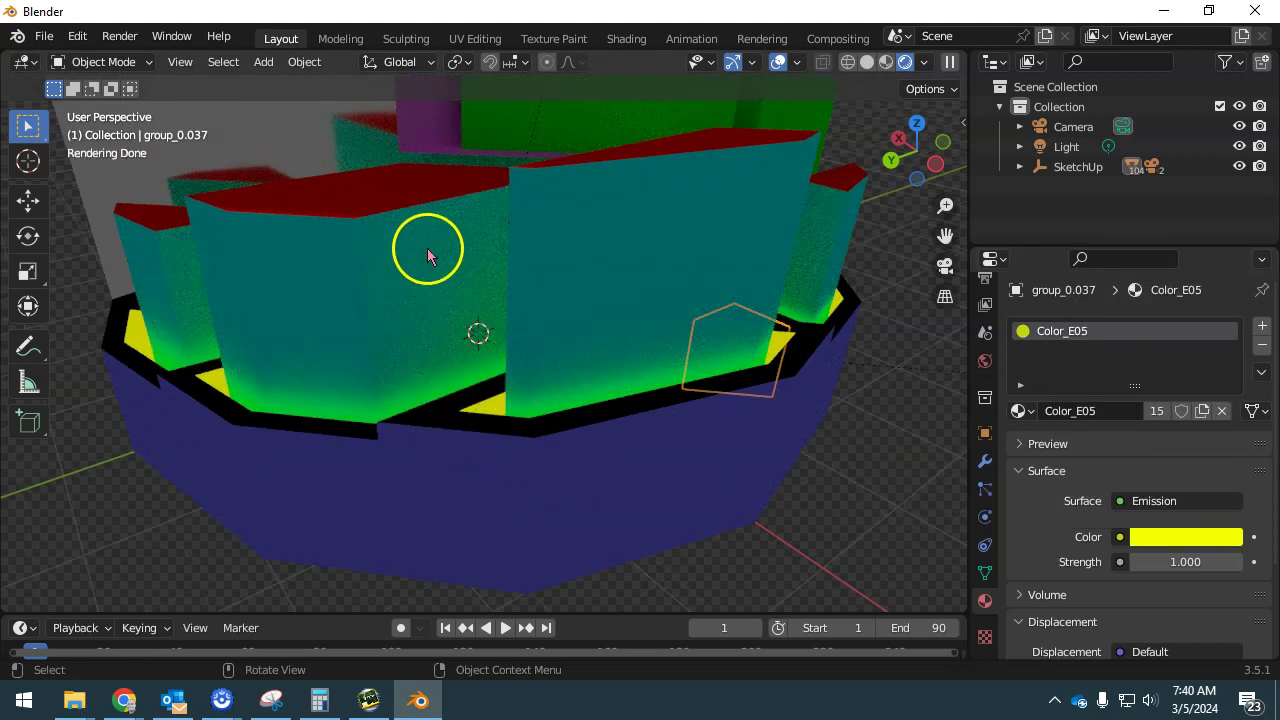
- Orbit around the yellow-glowing model, then view it through the scene camera
{"action": "middle_click_drag", "start_coordinate": [320, 320], "coordinate": [372, 308]}
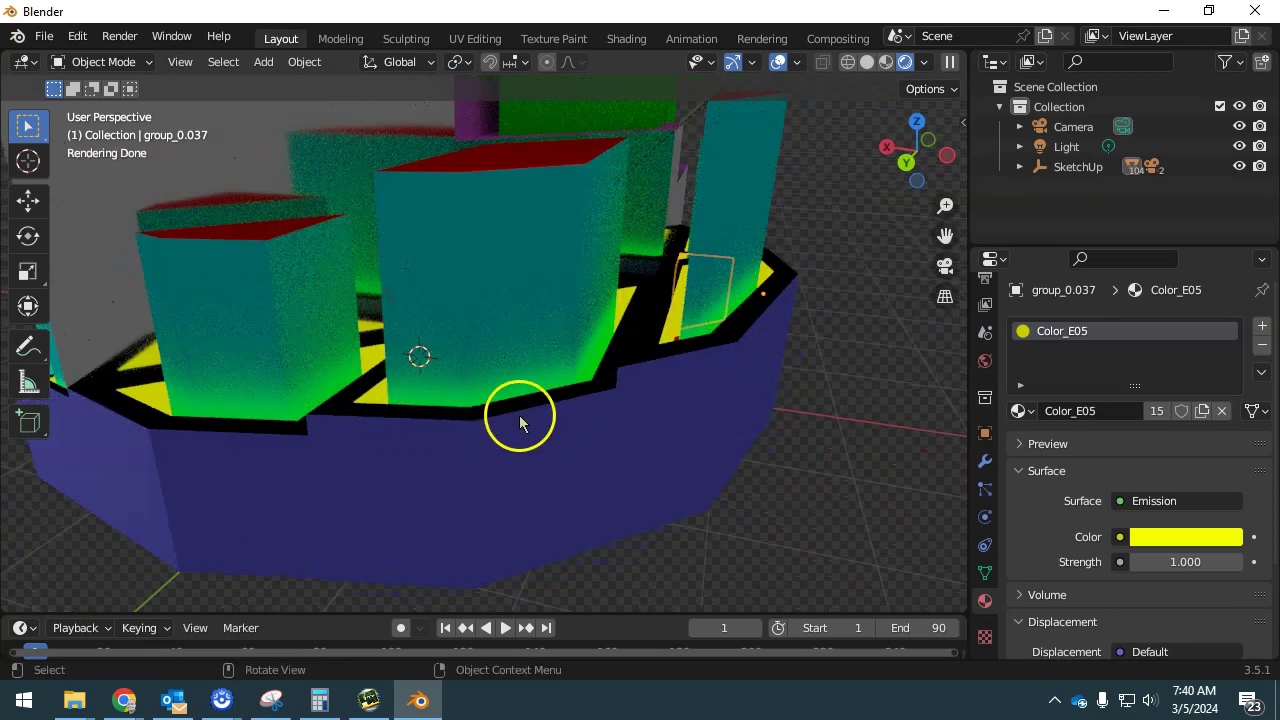
{"action": "scroll", "coordinate": [514, 391], "scroll_direction": "down", "scroll_amount": 4}
{"action": "middle_click_drag", "start_coordinate": [503, 380], "coordinate": [609, 371]}
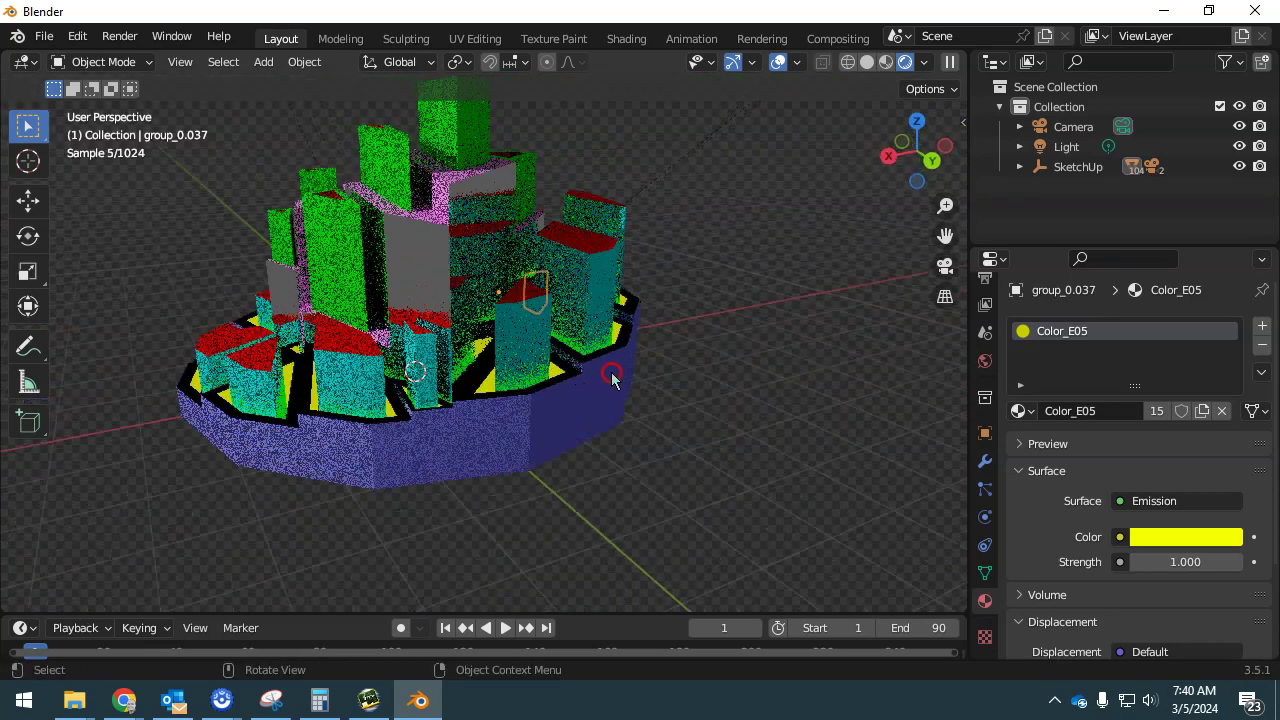
{"action": "middle_click_drag", "start_coordinate": [498, 378], "coordinate": [514, 523]}
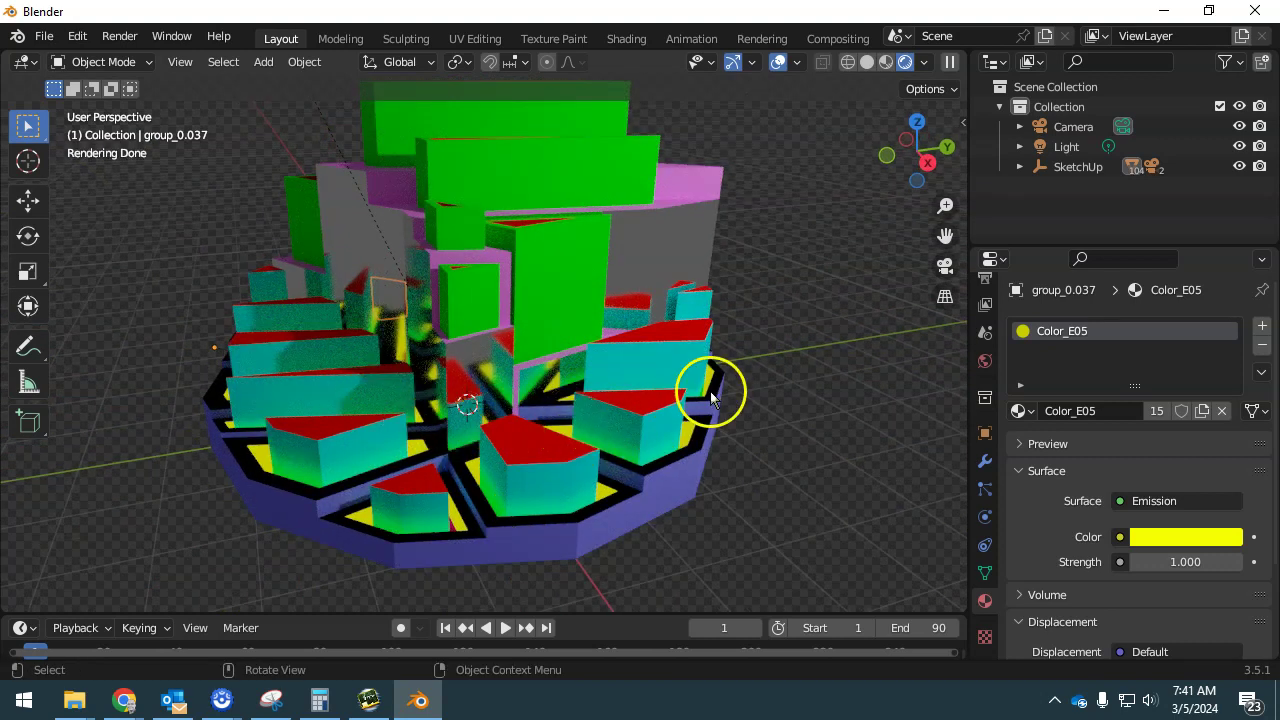
{"action": "key", "text": "KP_0"}
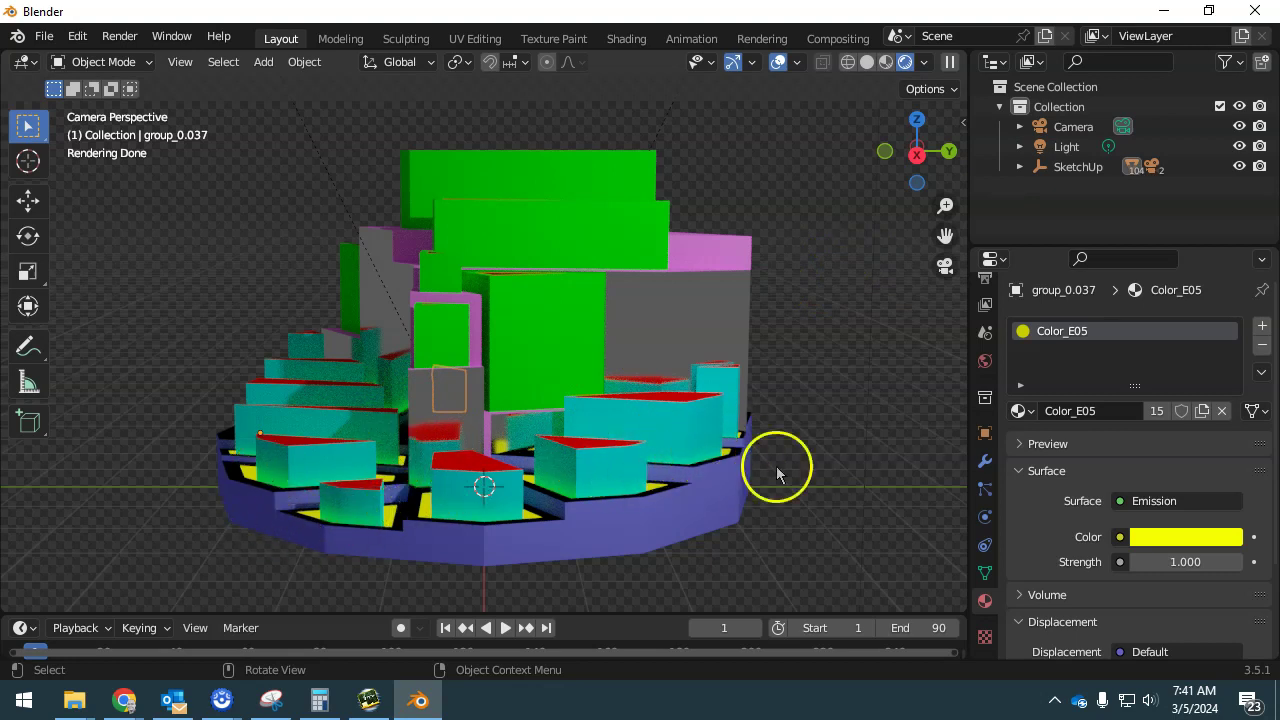
- Select the point light and set its power to 500 W, then to 2000 W
{"action": "left_click", "coordinate": [1070, 147]}
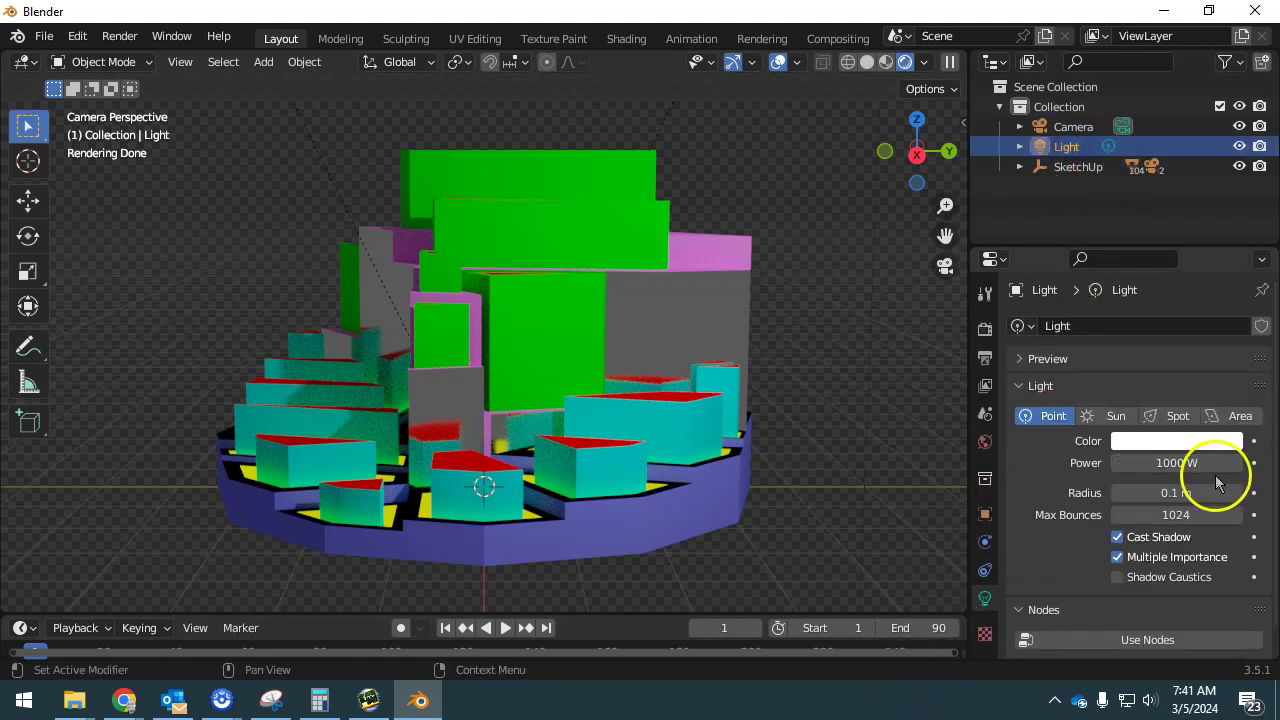
{"action": "left_click_drag", "start_coordinate": [1180, 458], "coordinate": [482, 290]}
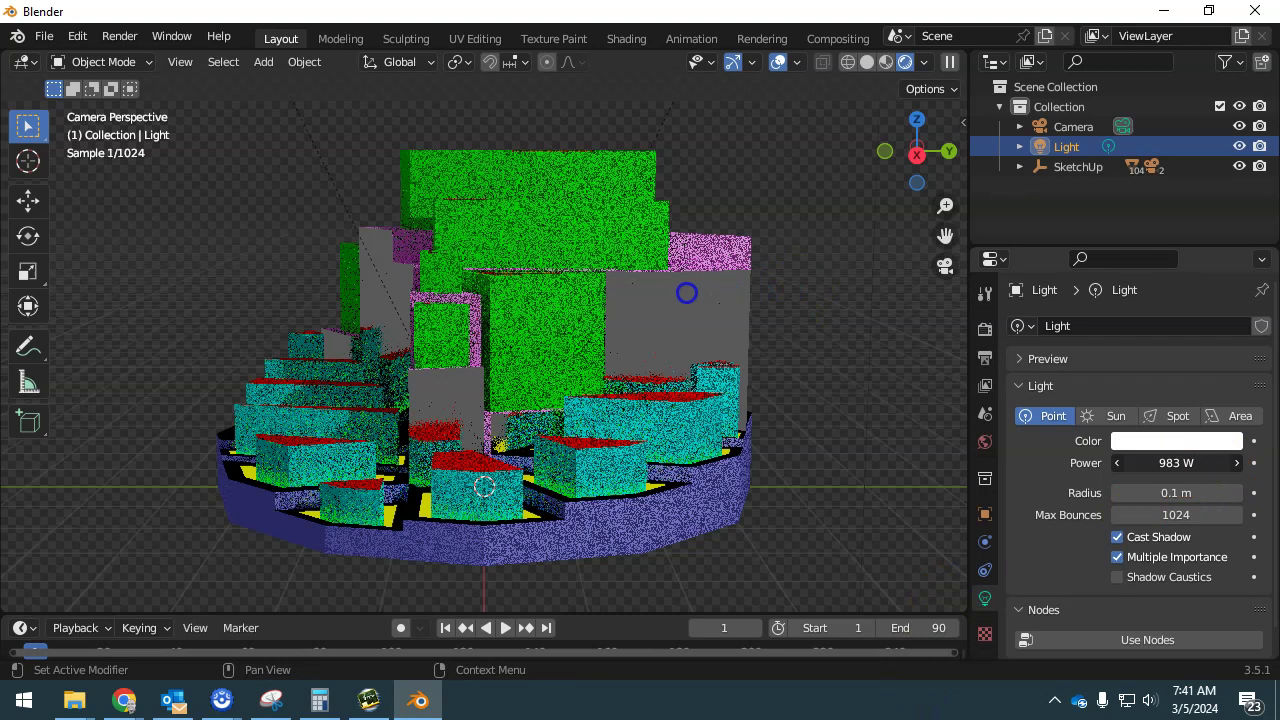
{"action": "left_click", "coordinate": [1125, 463]}
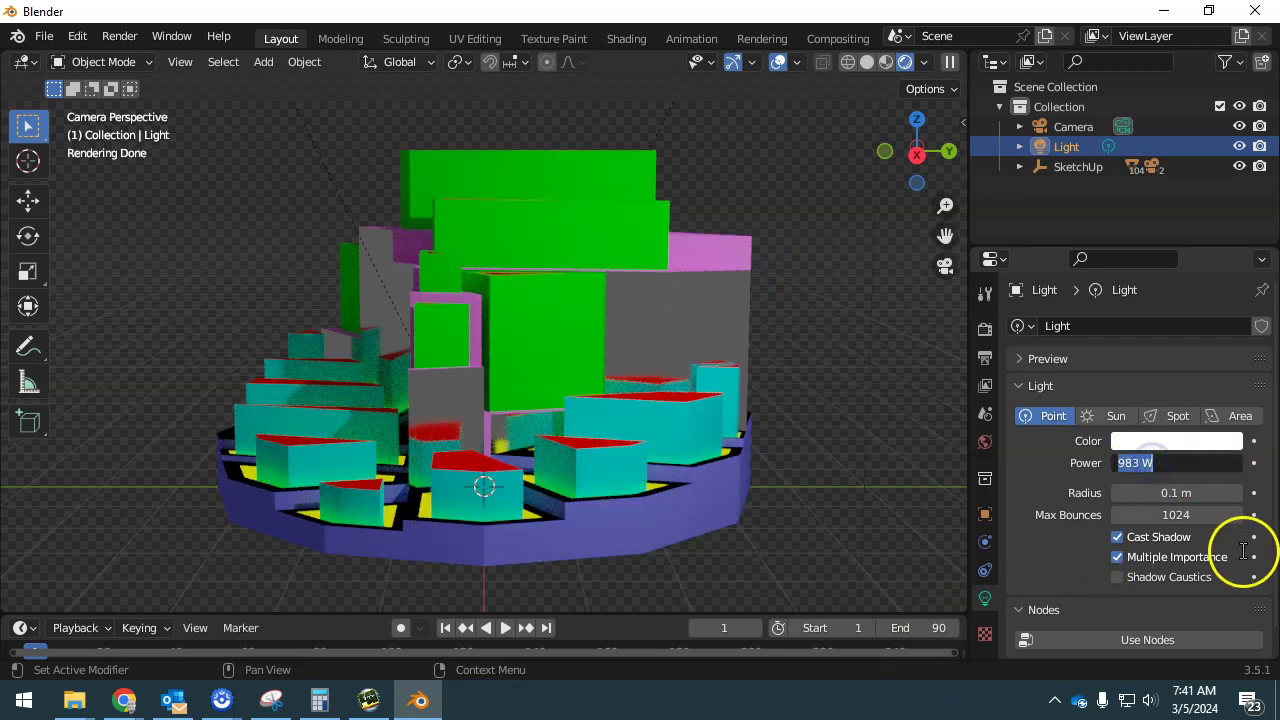
{"action": "type", "text": "500"}
{"action": "key", "text": "Return"}
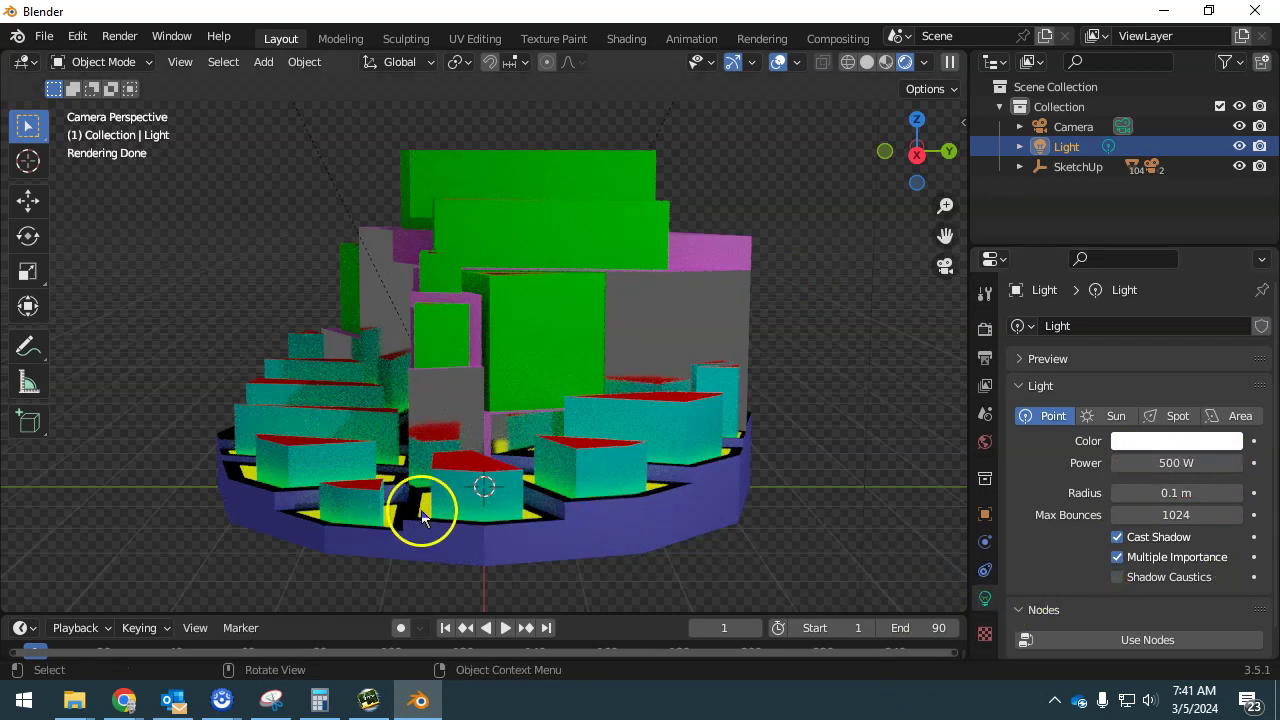
{"action": "left_click", "coordinate": [1193, 459]}
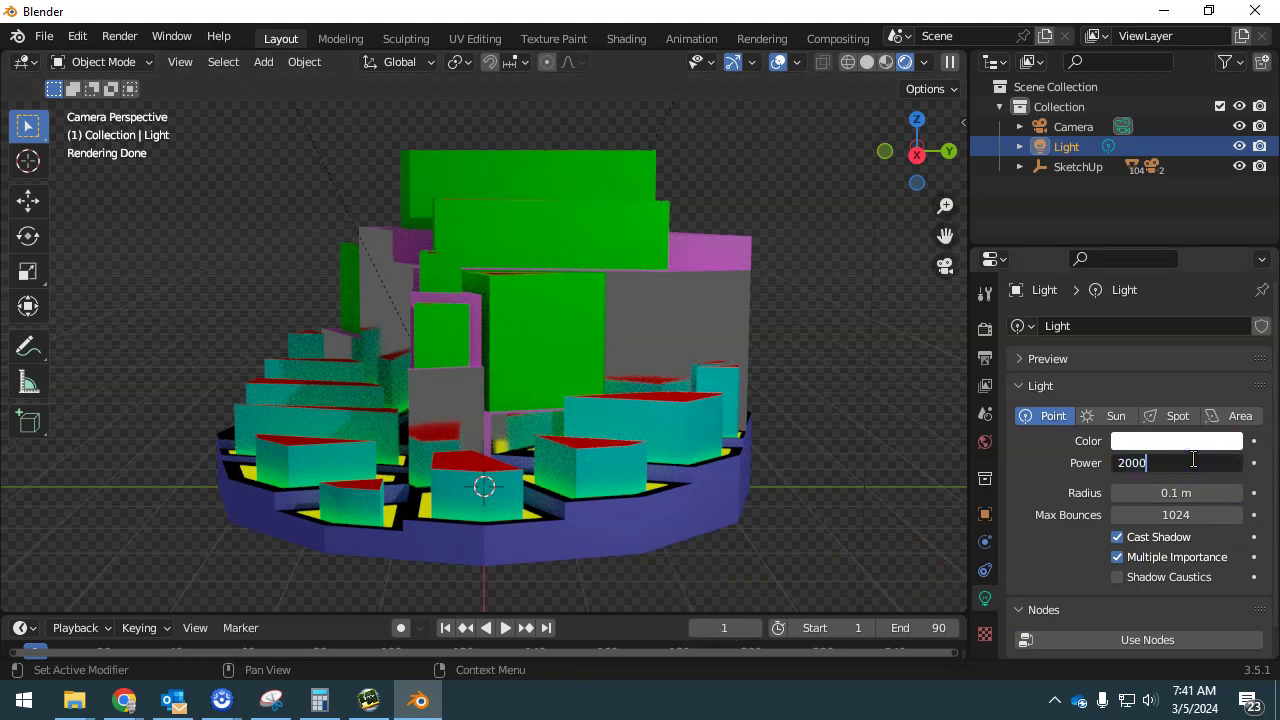
{"action": "type", "text": "2000"}
{"action": "key", "text": "Return"}
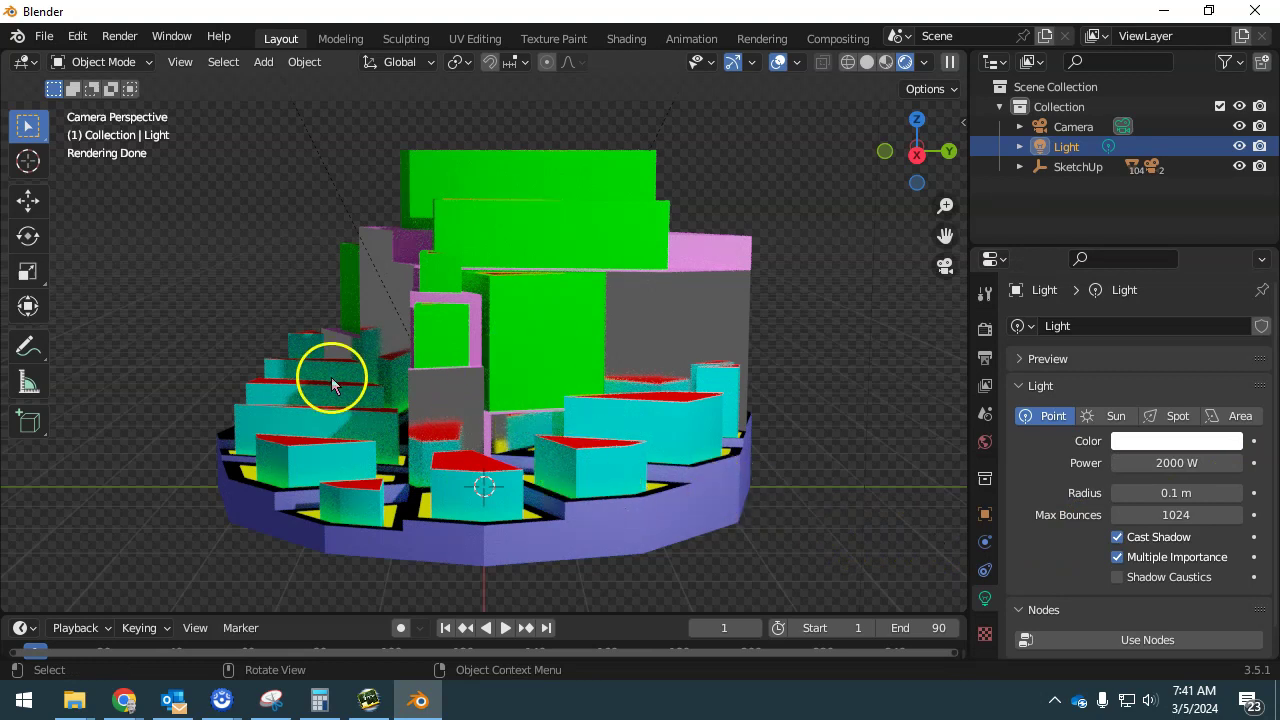
{"action": "middle_click_drag", "start_coordinate": [337, 373], "coordinate": [505, 415]}
{"action": "scroll", "coordinate": [508, 412], "scroll_direction": "up", "scroll_amount": 3}
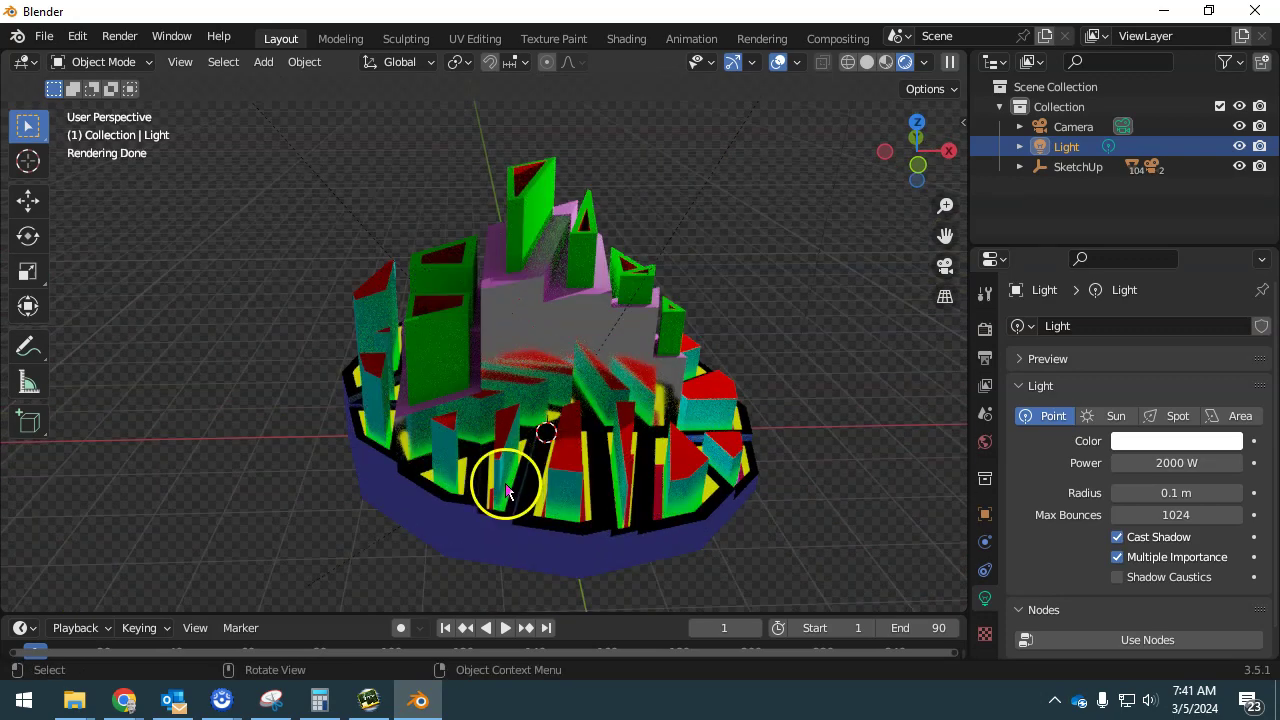
{"action": "middle_click_drag", "start_coordinate": [503, 486], "coordinate": [491, 523]}
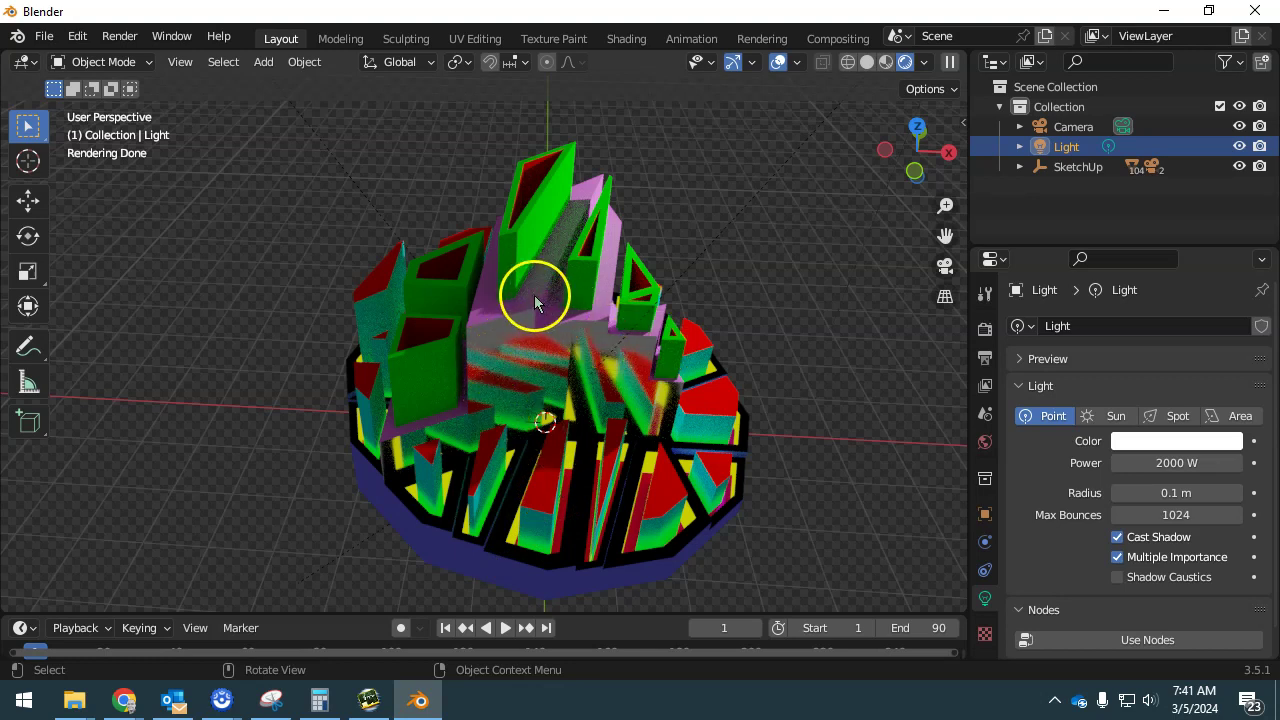
{"action": "middle_click_drag", "start_coordinate": [537, 342], "coordinate": [437, 409]}
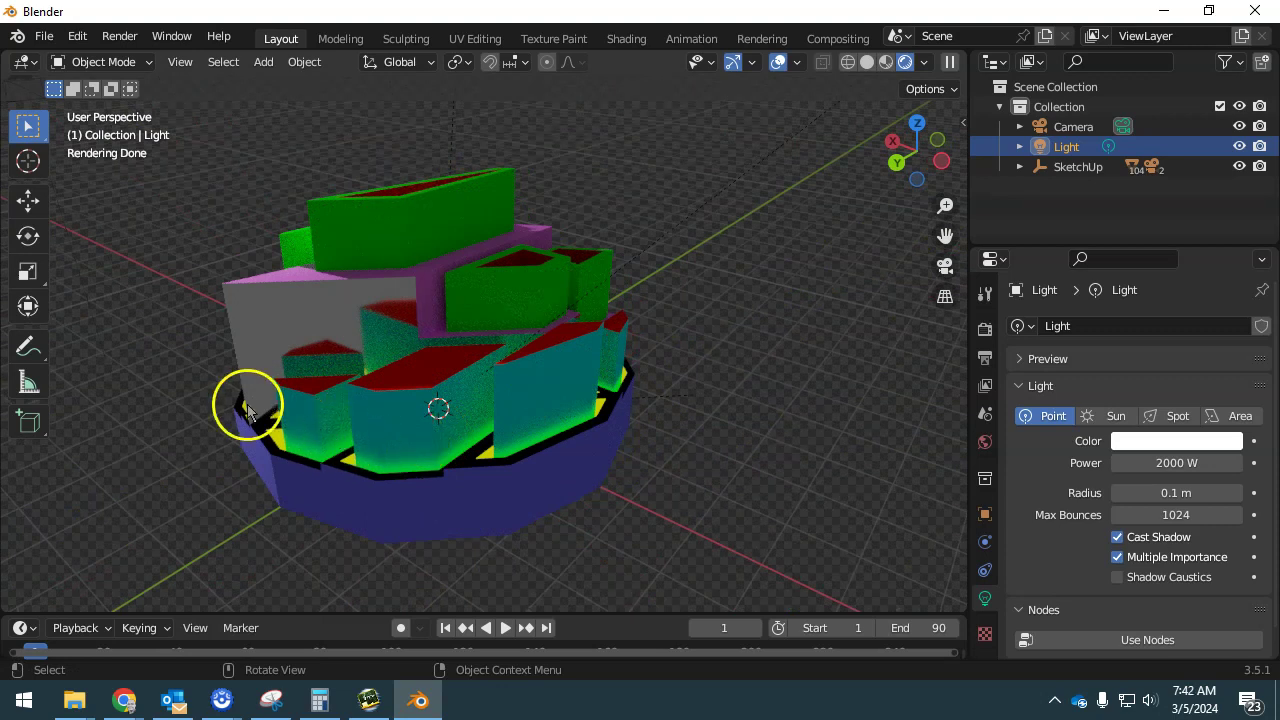
{"action": "mouse_move", "coordinate": [486, 362]}
{"action": "middle_mouse_down"}
{"action": "mouse_move", "coordinate": [424, 370]}
{"action": "mouse_move", "coordinate": [480, 357]}
{"action": "middle_mouse_up"}
{"action": "middle_click_drag", "start_coordinate": [500, 491], "coordinate": [551, 474]}
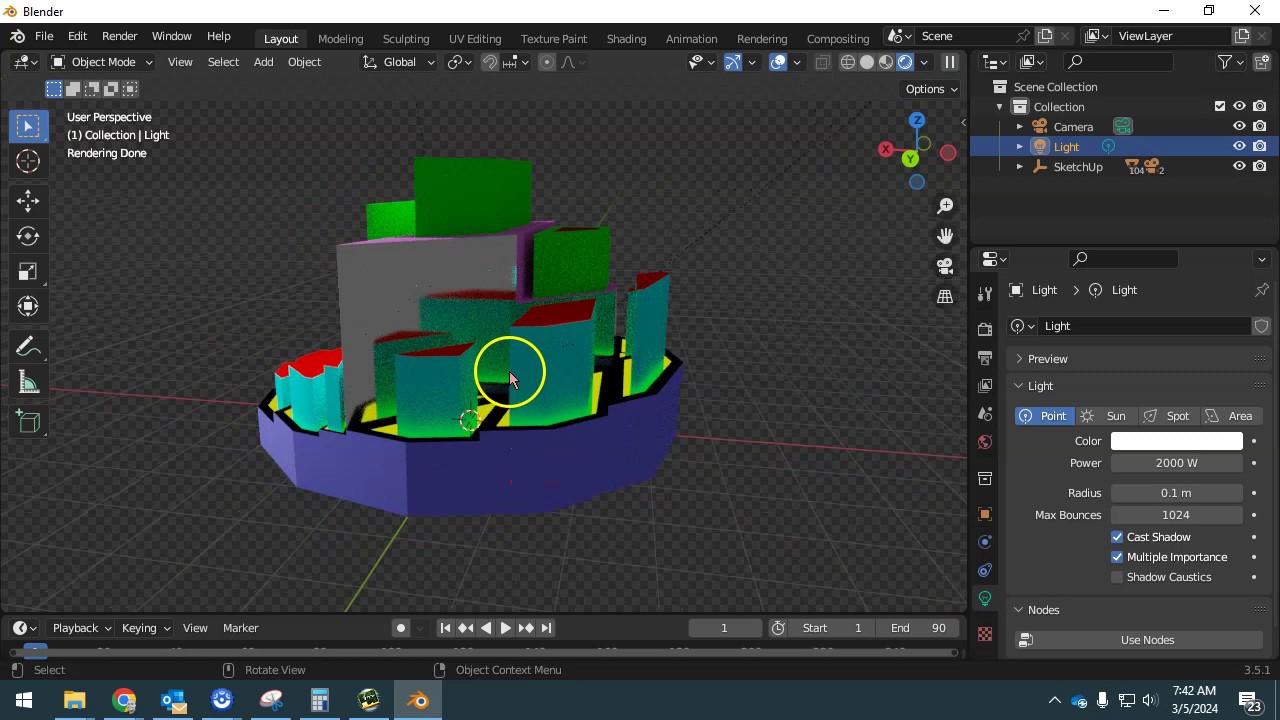
{"action": "scroll", "coordinate": [510, 378], "scroll_direction": "up", "scroll_amount": 2}
{"action": "middle_click_drag", "start_coordinate": [510, 378], "coordinate": [485, 396]}
{"action": "scroll", "coordinate": [476, 402], "scroll_direction": "up", "scroll_amount": 3}
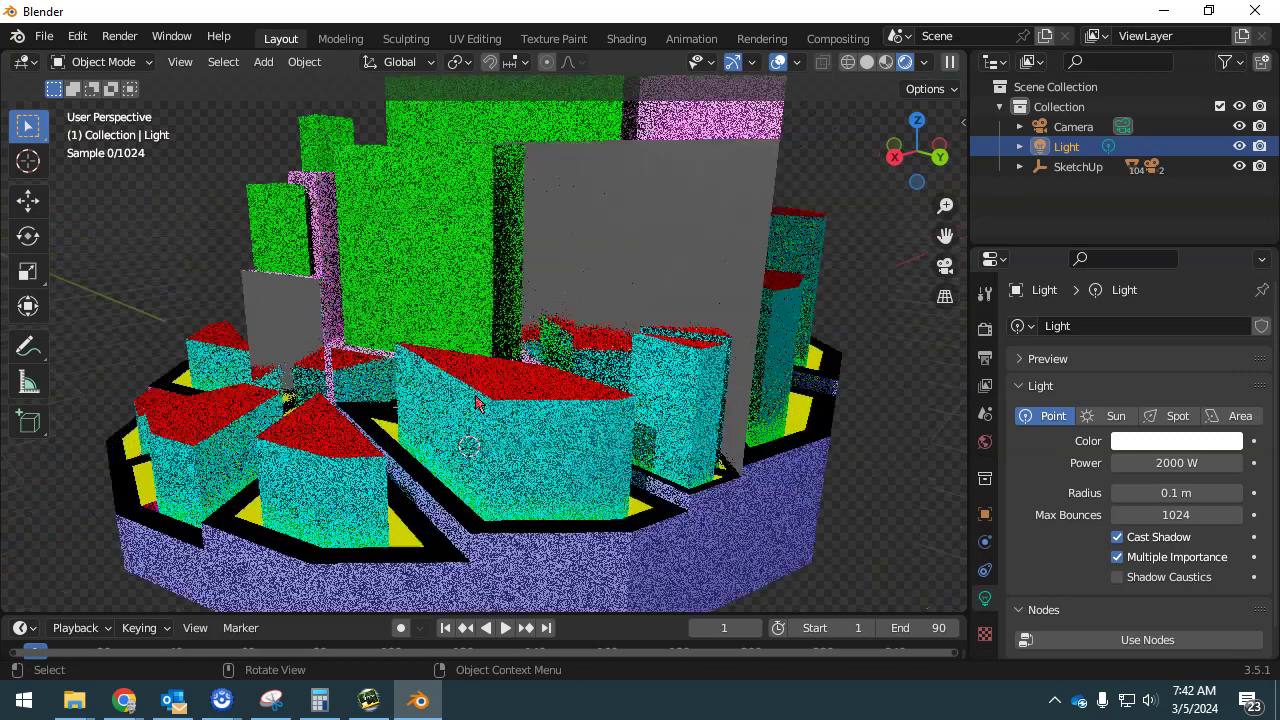
- Switch the cyan block's Color_H05 material to a Glass BSDF with roughness 0
{"action": "scroll", "coordinate": [476, 402], "scroll_direction": "up", "scroll_amount": 2}
{"action": "left_click", "coordinate": [580, 485]}
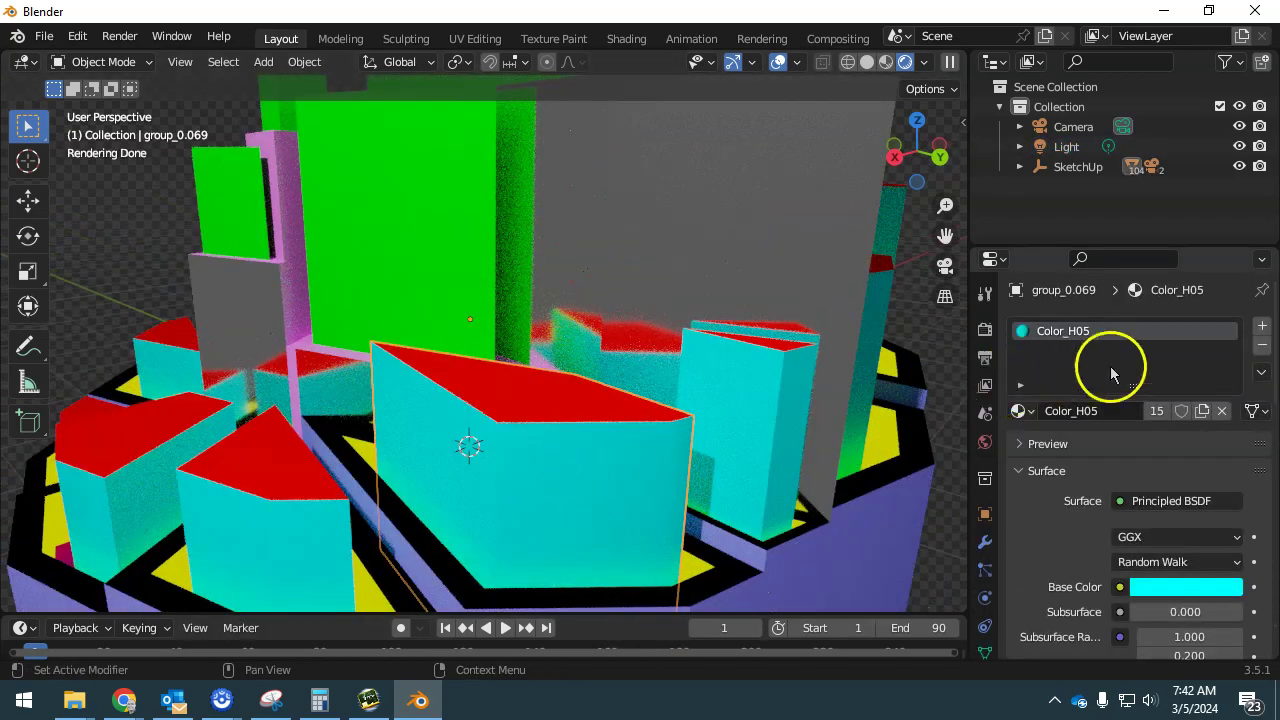
{"action": "left_click", "coordinate": [1160, 500]}
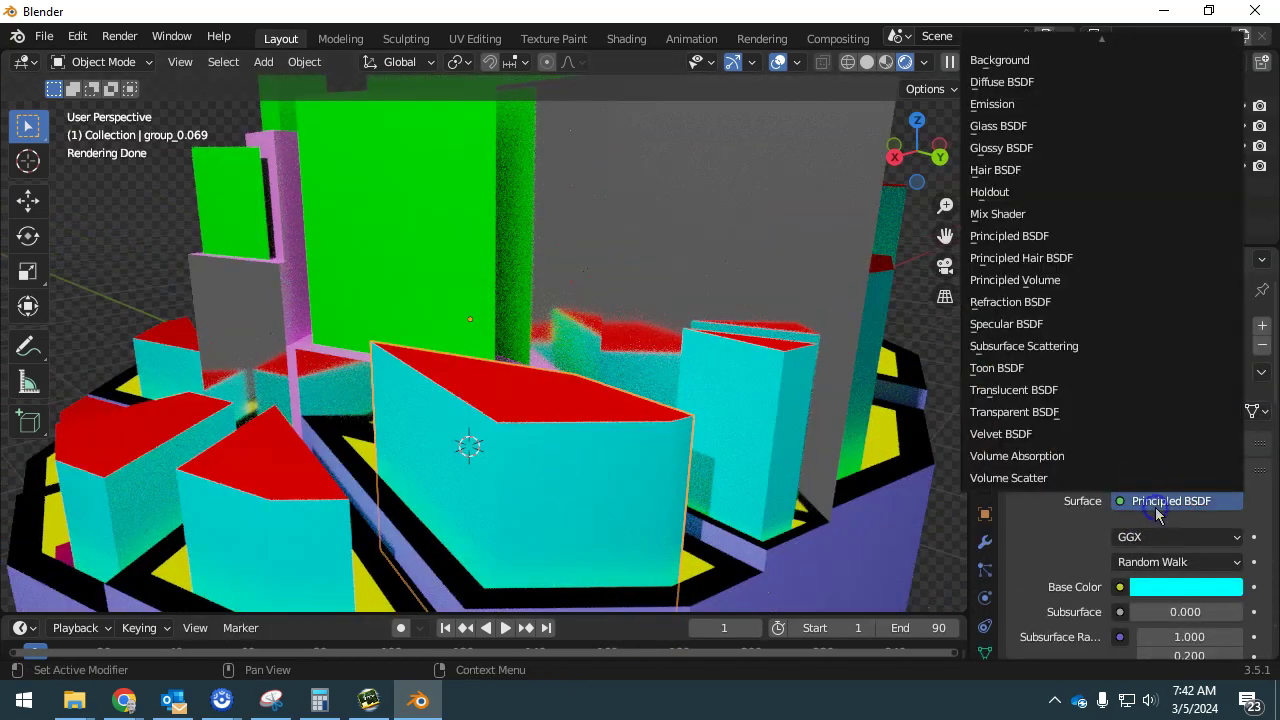
{"action": "left_click", "coordinate": [1042, 128]}
{"action": "middle_click_drag", "start_coordinate": [563, 543], "coordinate": [551, 494]}
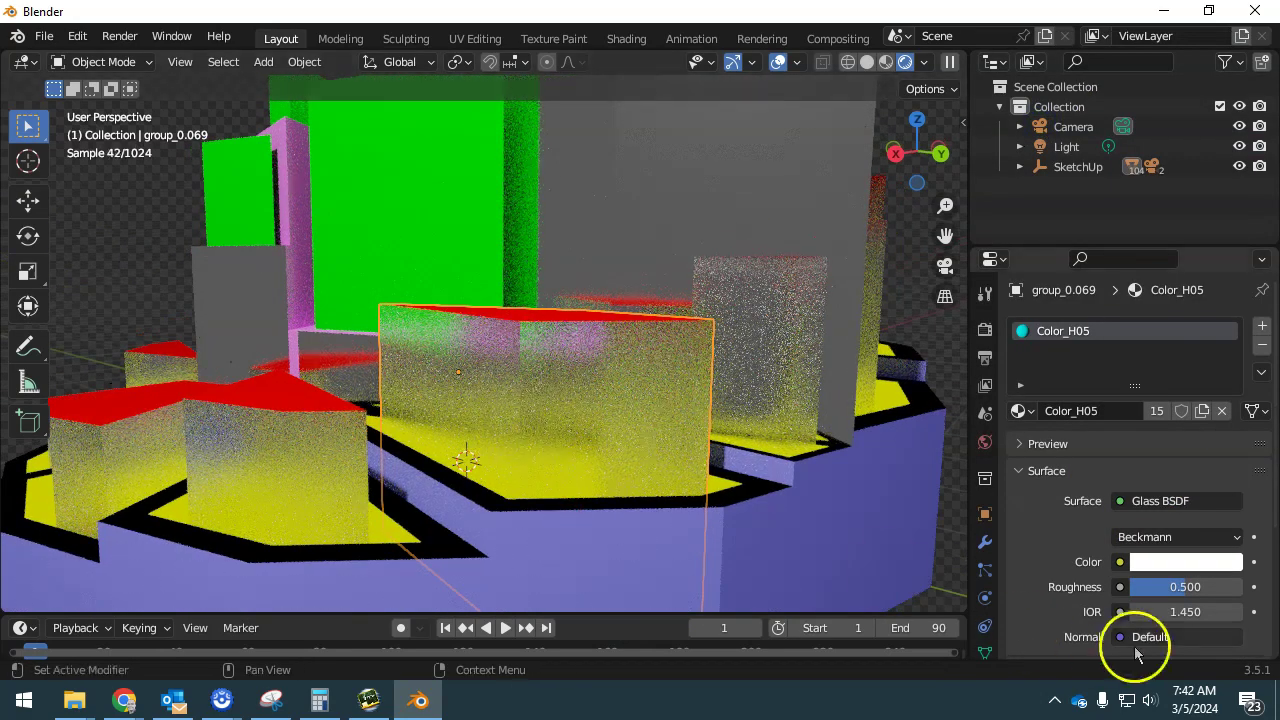
{"action": "left_click", "coordinate": [1186, 587]}
{"action": "type", "text": "0"}
{"action": "key", "text": "Return"}
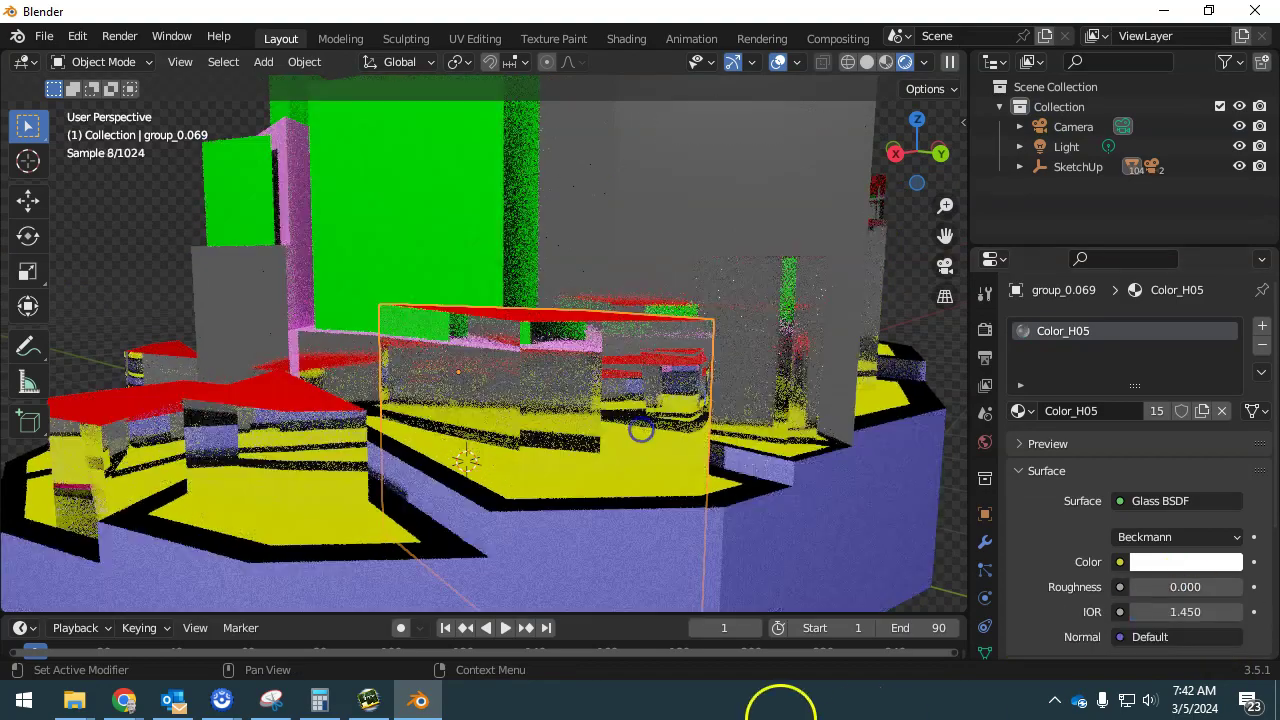
- Raise the glass roughness to 0.070, inspect the pieces, then undo the glass edits
{"action": "middle_click_drag", "start_coordinate": [549, 517], "coordinate": [638, 540]}
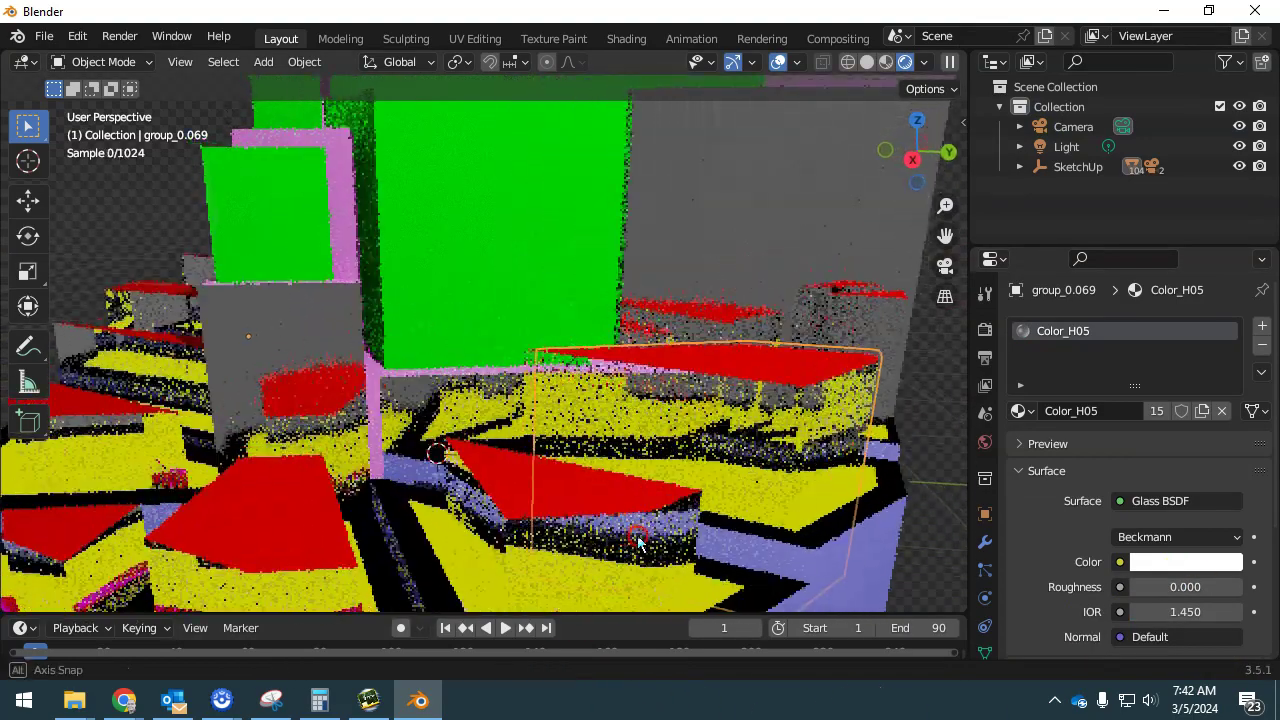
{"action": "scroll", "coordinate": [638, 540], "scroll_direction": "down", "scroll_amount": 6}
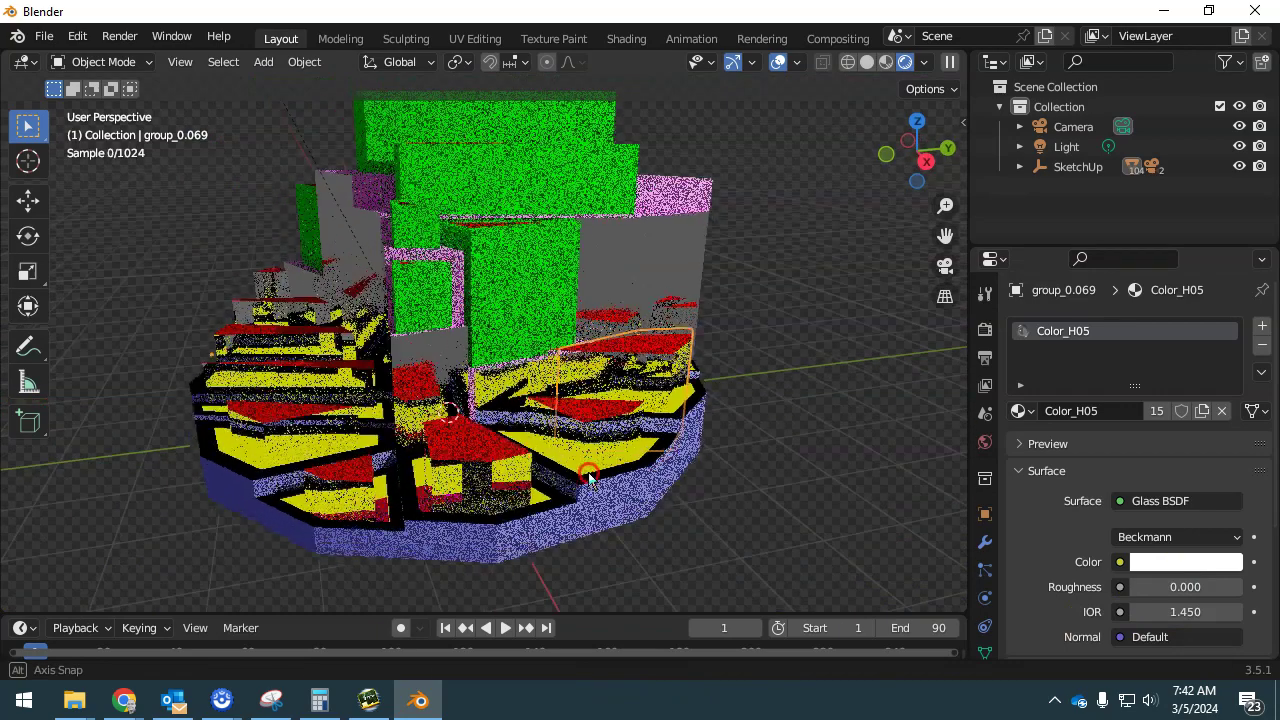
{"action": "middle_click_drag", "start_coordinate": [588, 477], "coordinate": [443, 495]}
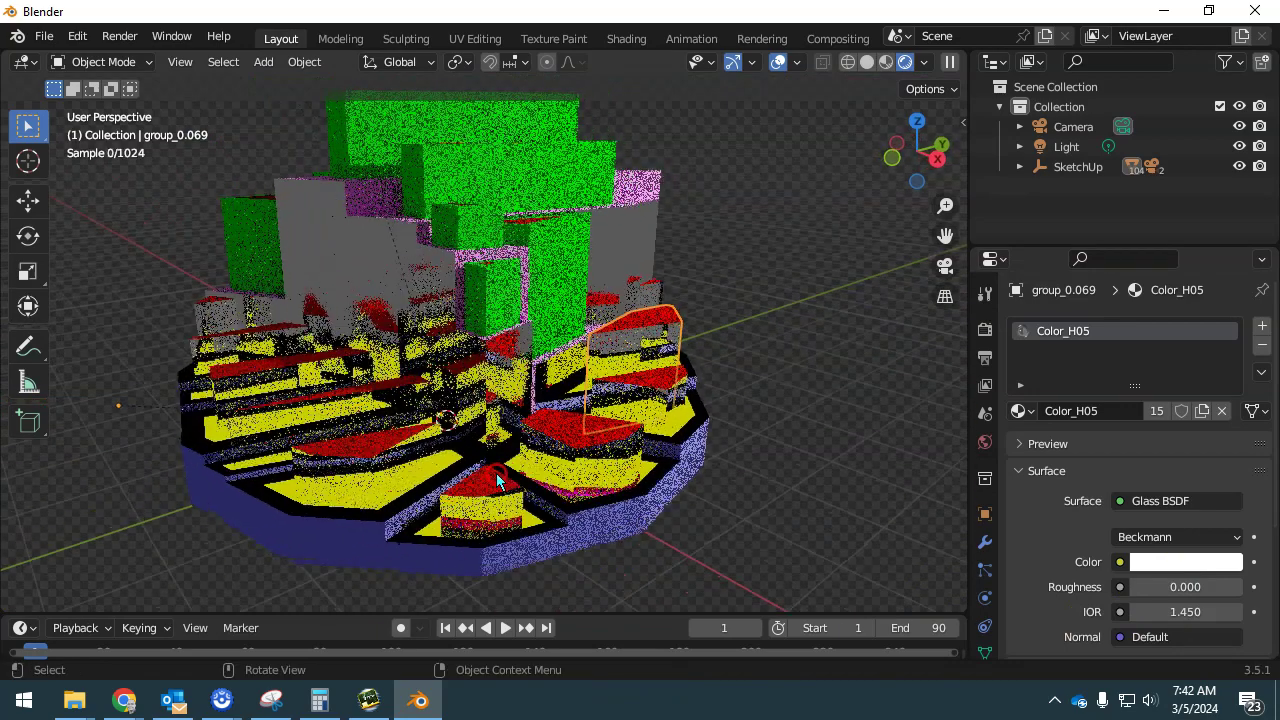
{"action": "left_click", "coordinate": [1010, 618]}
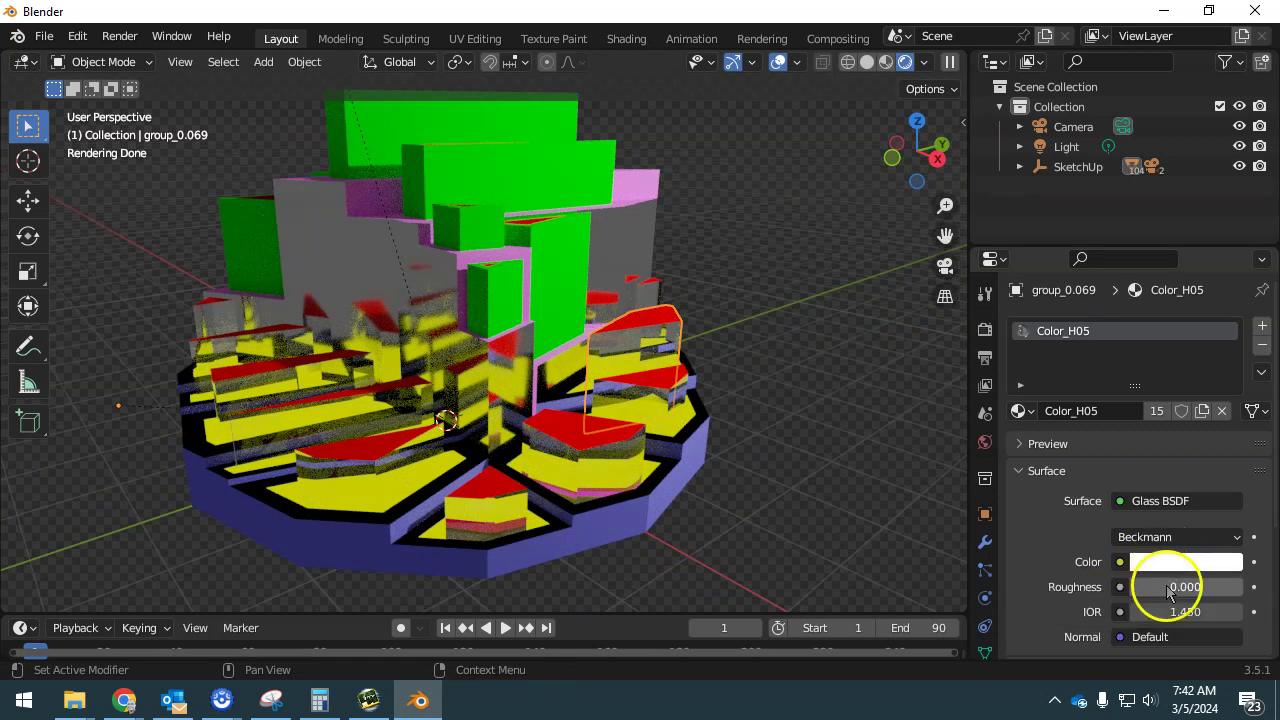
{"action": "left_click_drag", "start_coordinate": [1161, 591], "coordinate": [1169, 591]}
{"action": "scroll", "coordinate": [430, 455], "scroll_direction": "up", "scroll_amount": 8}
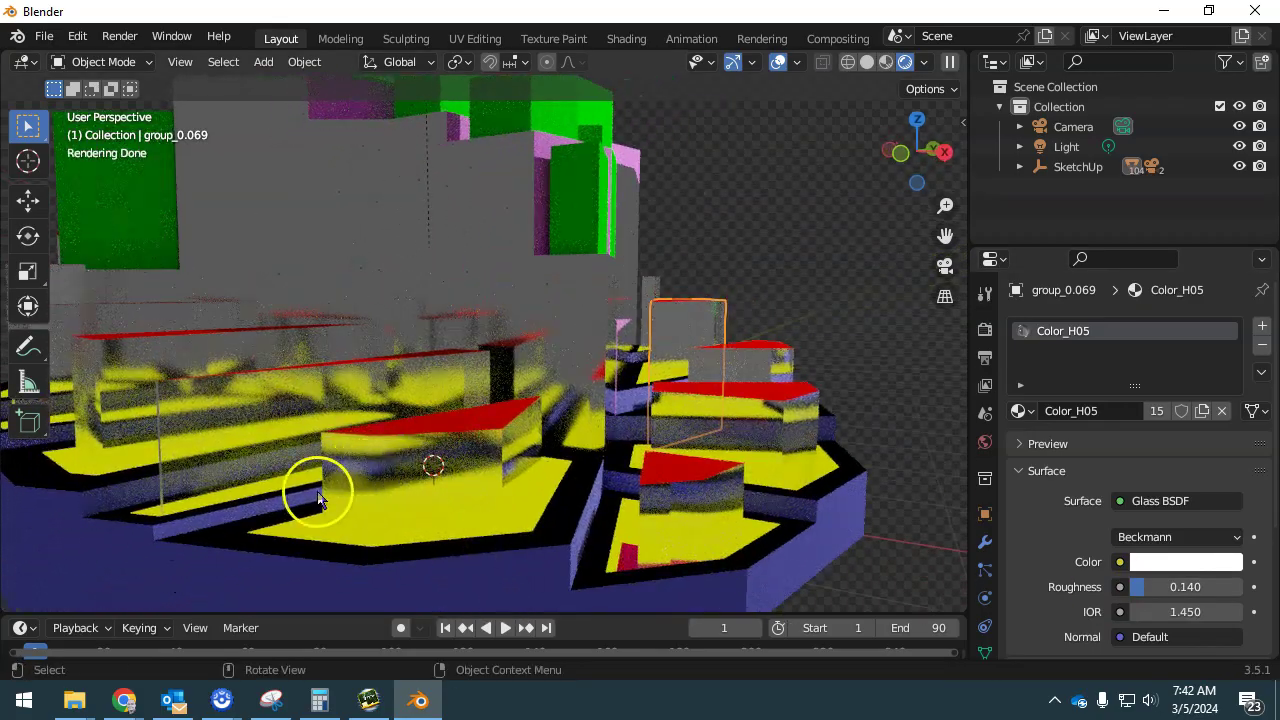
{"action": "middle_click_drag", "start_coordinate": [318, 497], "coordinate": [393, 418]}
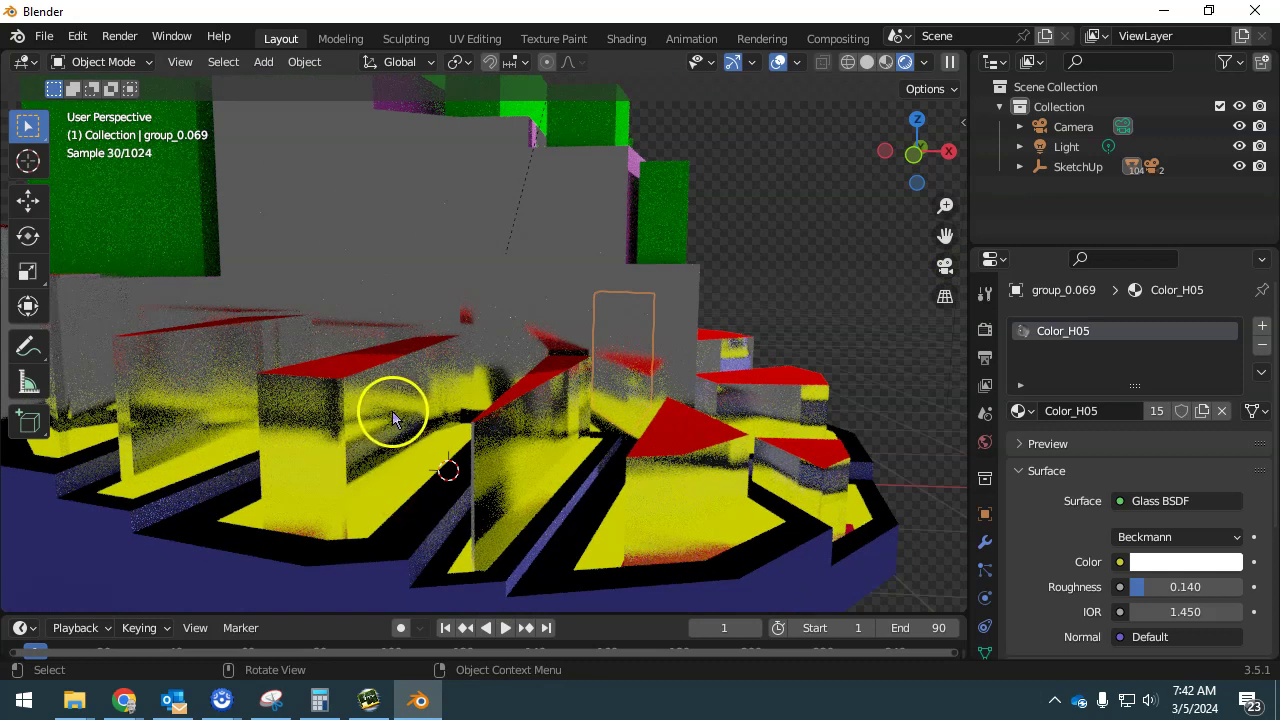
{"action": "scroll", "coordinate": [368, 386], "scroll_direction": "down", "scroll_amount": 4}
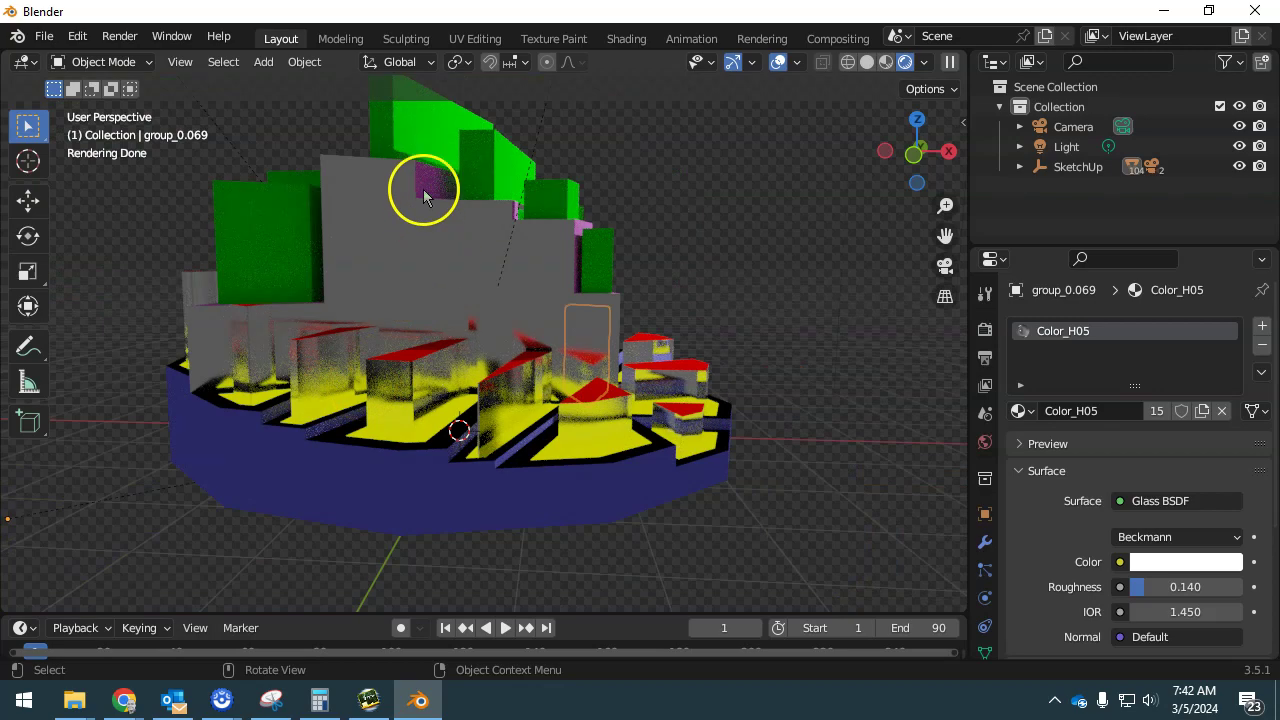
{"action": "middle_click_drag", "start_coordinate": [391, 249], "coordinate": [601, 340]}
{"action": "key", "text": "ctrl+z"}
{"action": "key", "text": "ctrl+z"}
{"action": "key", "text": "ctrl+z"}
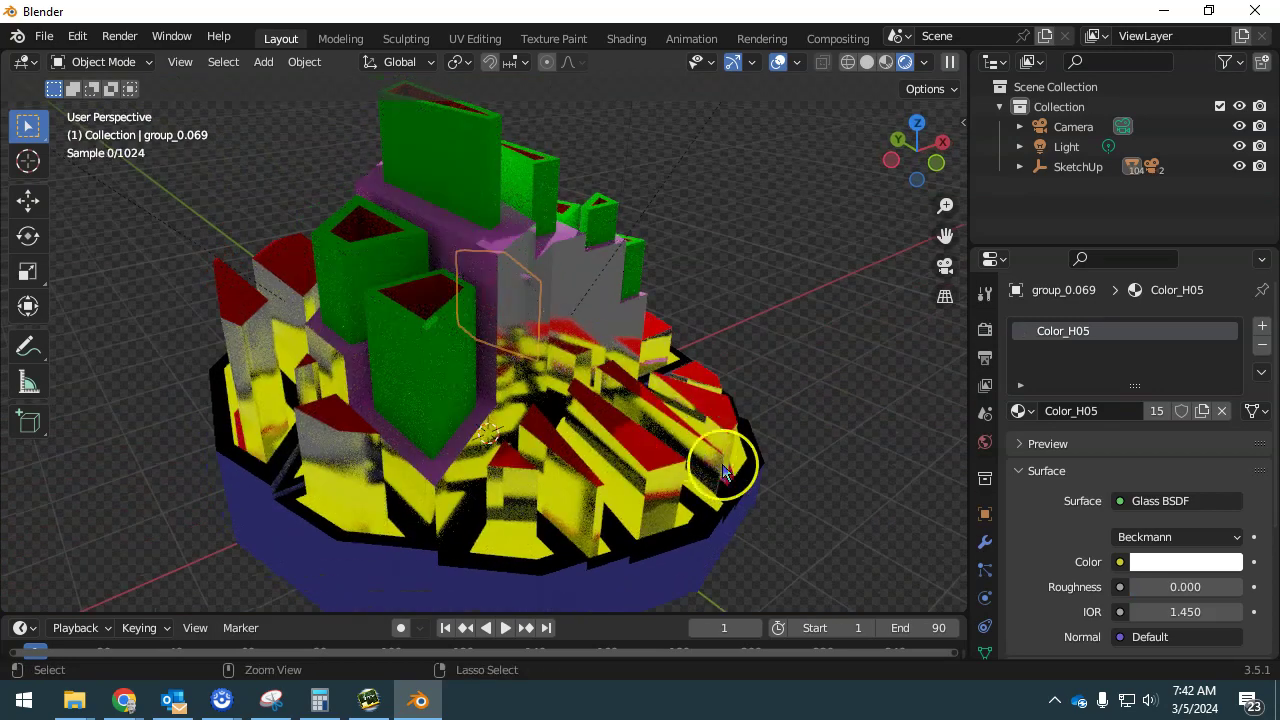
- Change the top green block's Color_G05 surface from Principled BSDF to Glass BSDF
{"action": "left_click", "coordinate": [443, 171]}
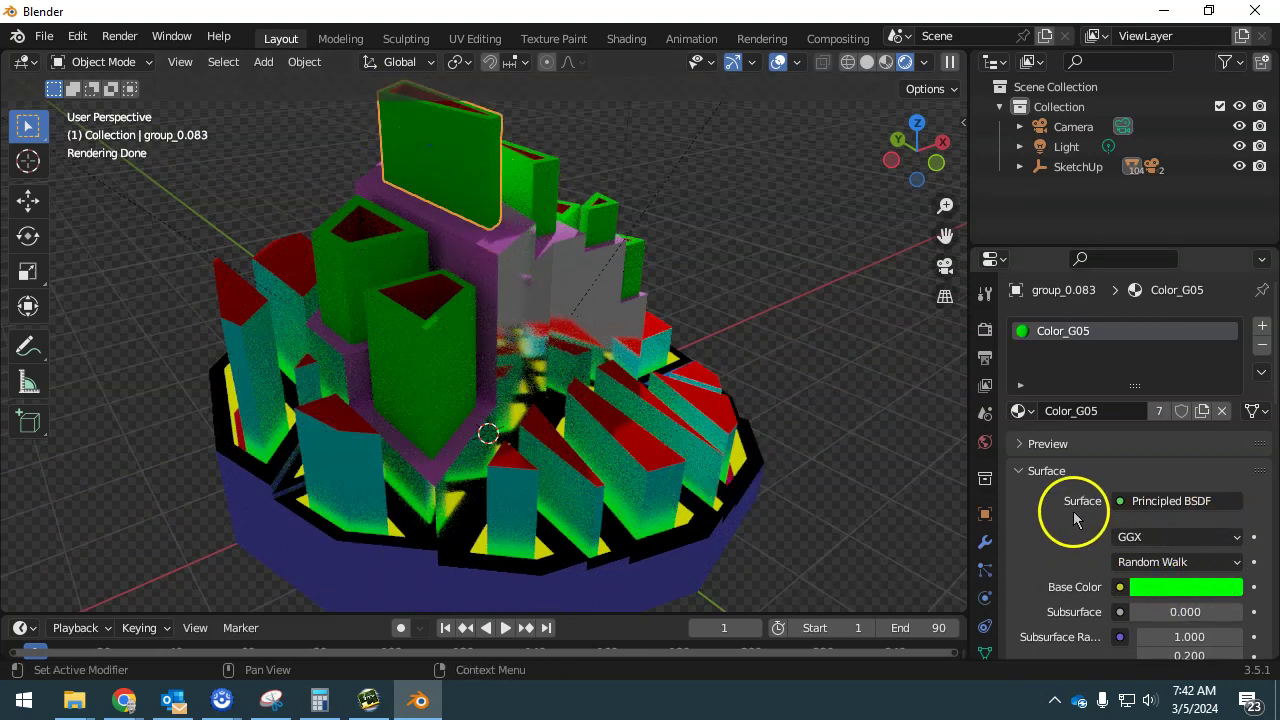
{"action": "scroll", "coordinate": [986, 560], "scroll_direction": "down", "scroll_amount": 3}
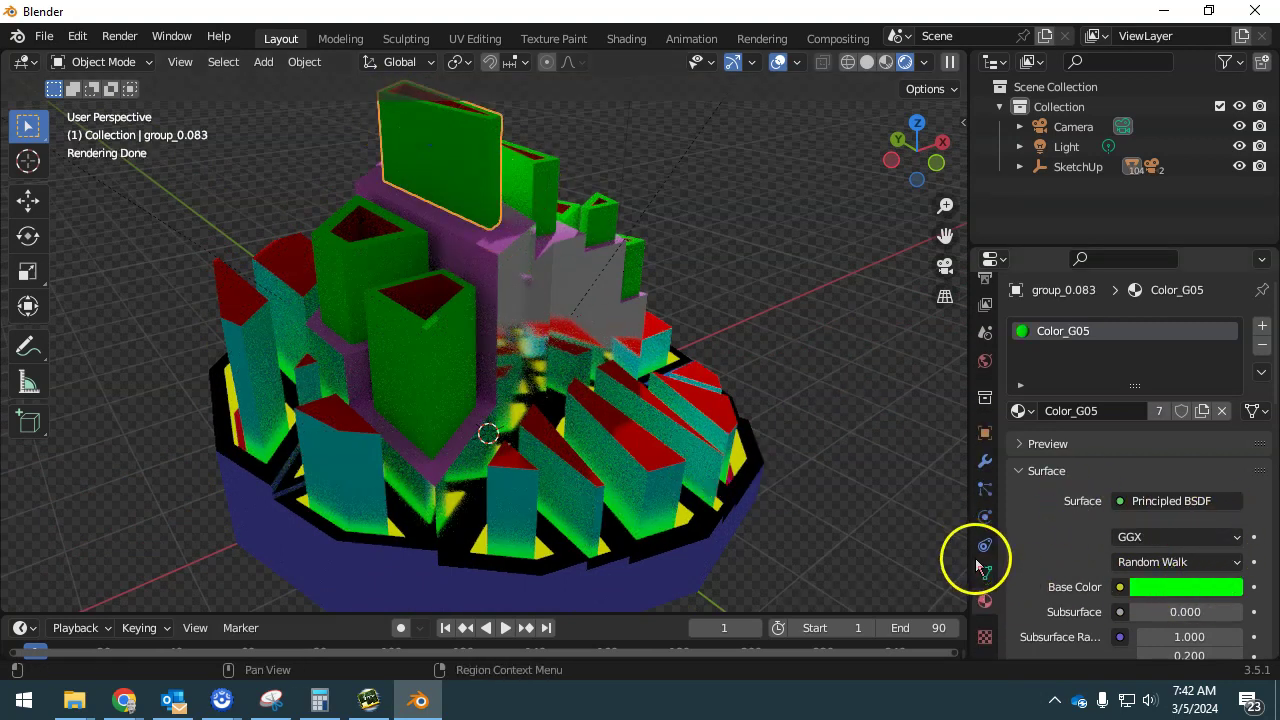
{"action": "left_click", "coordinate": [1150, 505]}
{"action": "left_click", "coordinate": [1000, 127]}
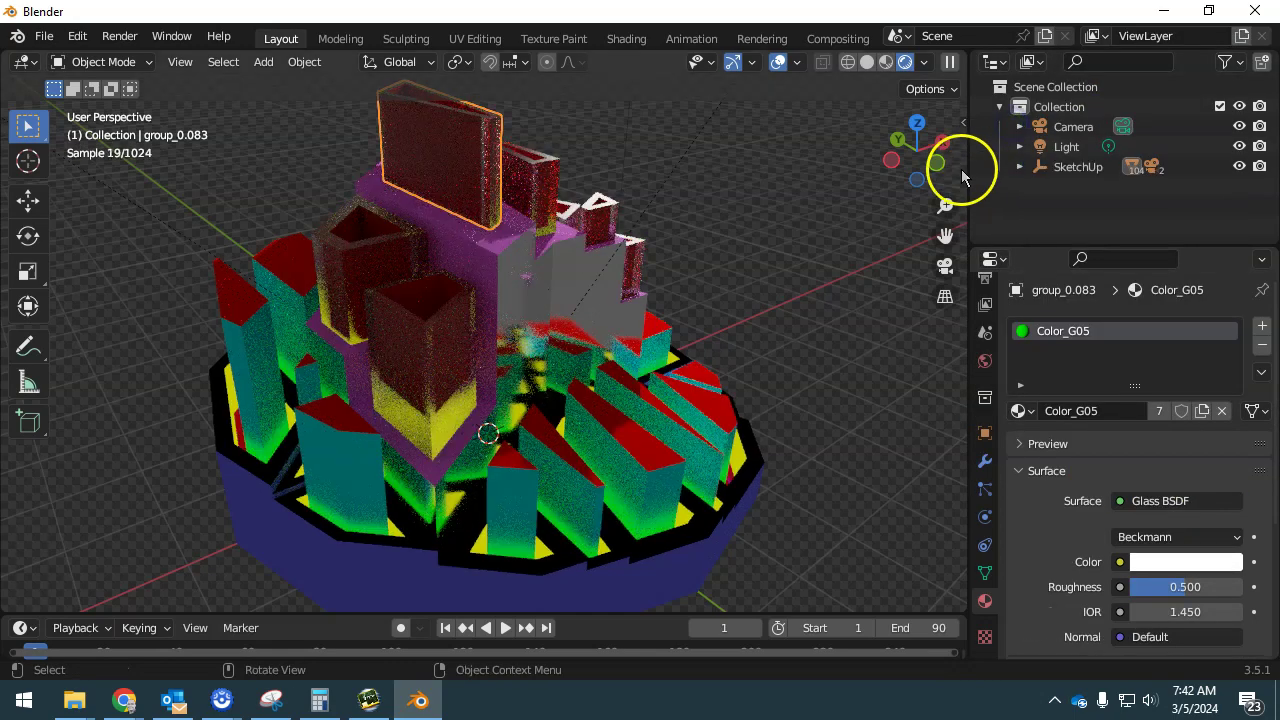
- Lower the green glass roughness to 0.386, then to 0.184, checking from lower angles
{"action": "middle_click_drag", "start_coordinate": [486, 212], "coordinate": [396, 240]}
{"action": "scroll", "coordinate": [523, 122], "scroll_direction": "up", "scroll_amount": 5}
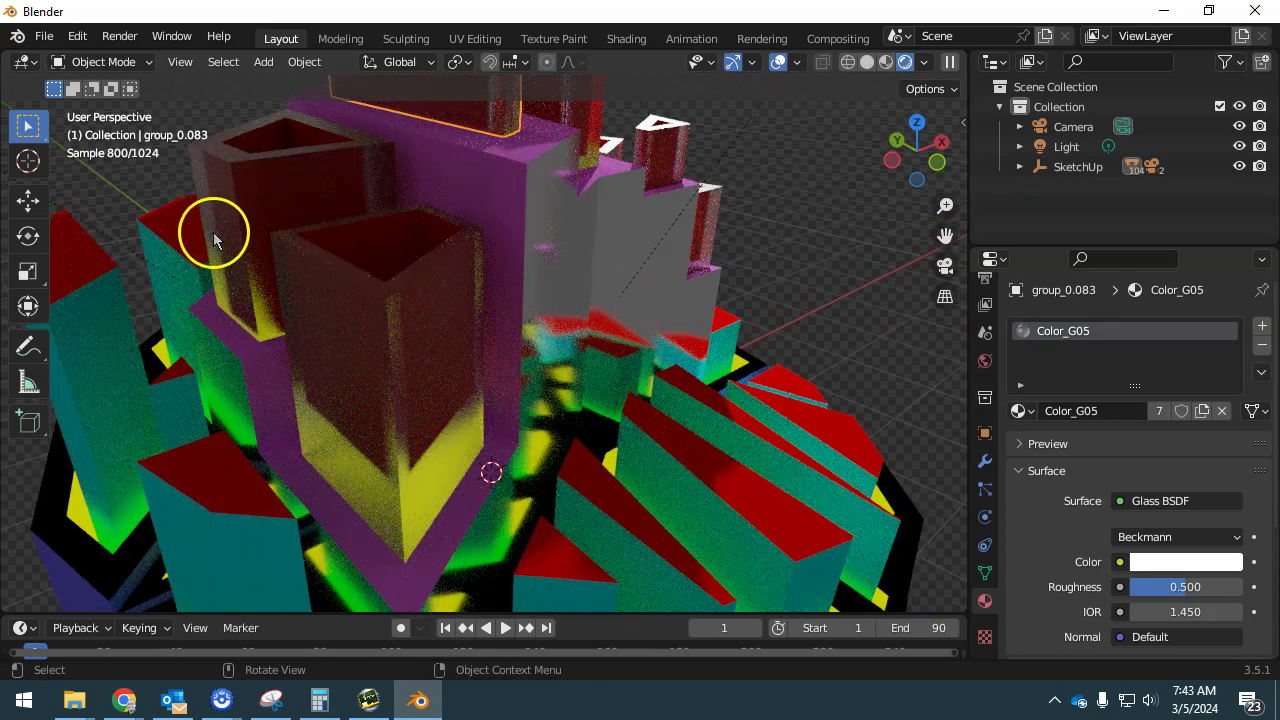
{"action": "scroll", "coordinate": [192, 177], "scroll_direction": "up", "scroll_amount": 3}
{"action": "middle_click_drag", "start_coordinate": [191, 177], "coordinate": [464, 249]}
{"action": "left_click", "coordinate": [440, 240]}
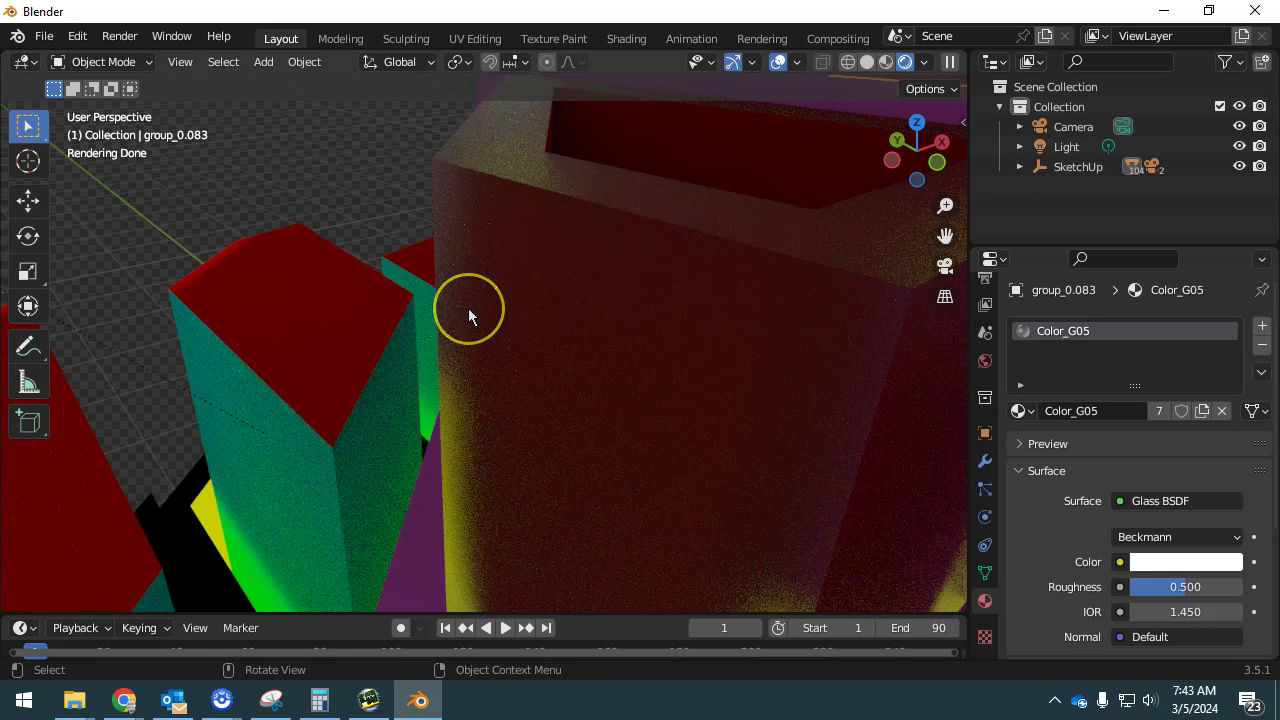
{"action": "middle_click_drag", "start_coordinate": [471, 328], "coordinate": [529, 374]}
{"action": "mouse_move", "coordinate": [1184, 587]}
{"action": "left_mouse_down"}
{"action": "mouse_move", "coordinate": [1186, 598]}
{"action": "mouse_move", "coordinate": [1172, 587]}
{"action": "left_mouse_up"}
{"action": "left_click_drag", "start_coordinate": [519, 427], "coordinate": [700, 451]}
{"action": "middle_click_drag", "start_coordinate": [700, 451], "coordinate": [480, 362]}
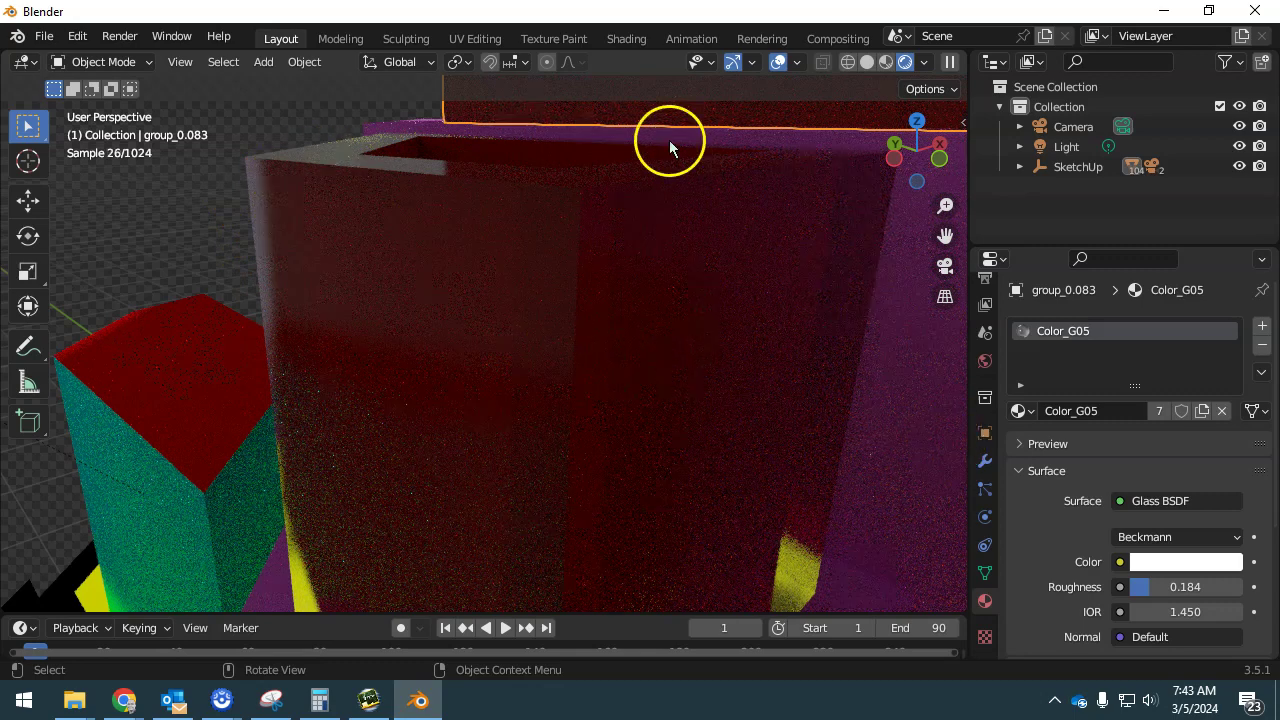
- Select the red box group_0.032 and make its Color_A07 surface a Glass BSDF
{"action": "middle_click_drag", "start_coordinate": [472, 109], "coordinate": [463, 191]}
{"action": "left_click", "coordinate": [451, 374]}
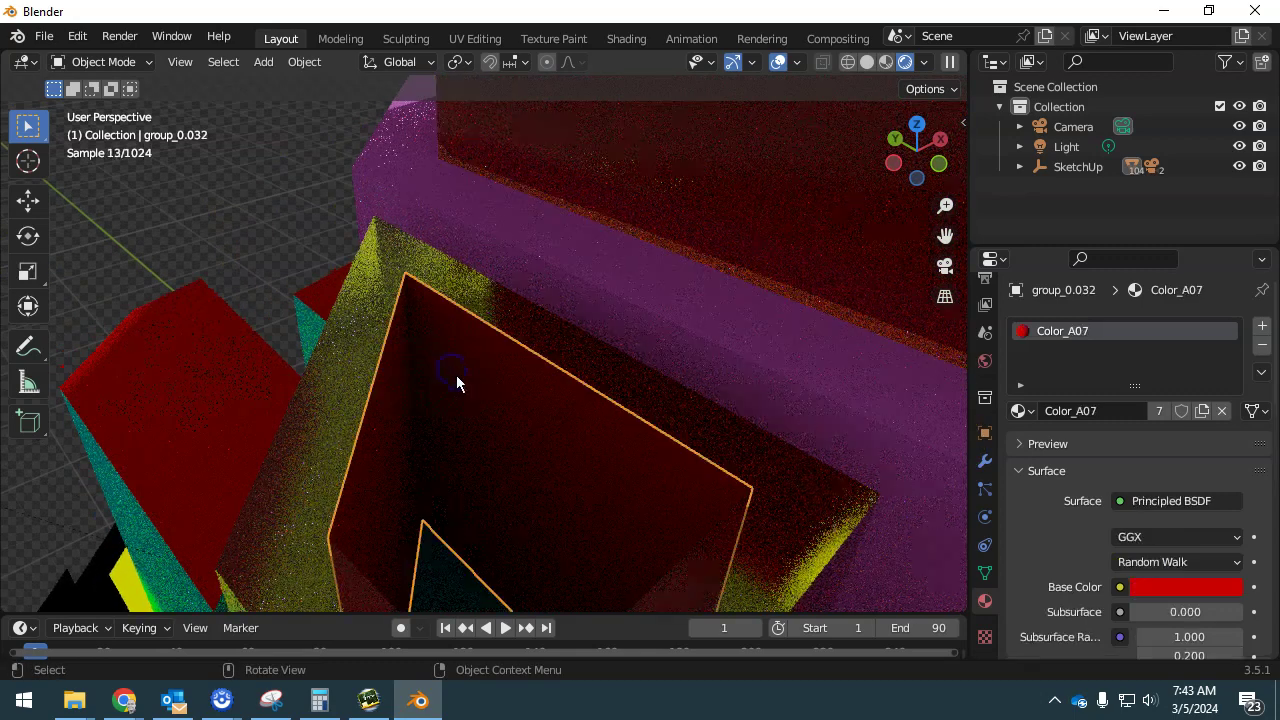
{"action": "left_click", "coordinate": [1168, 502]}
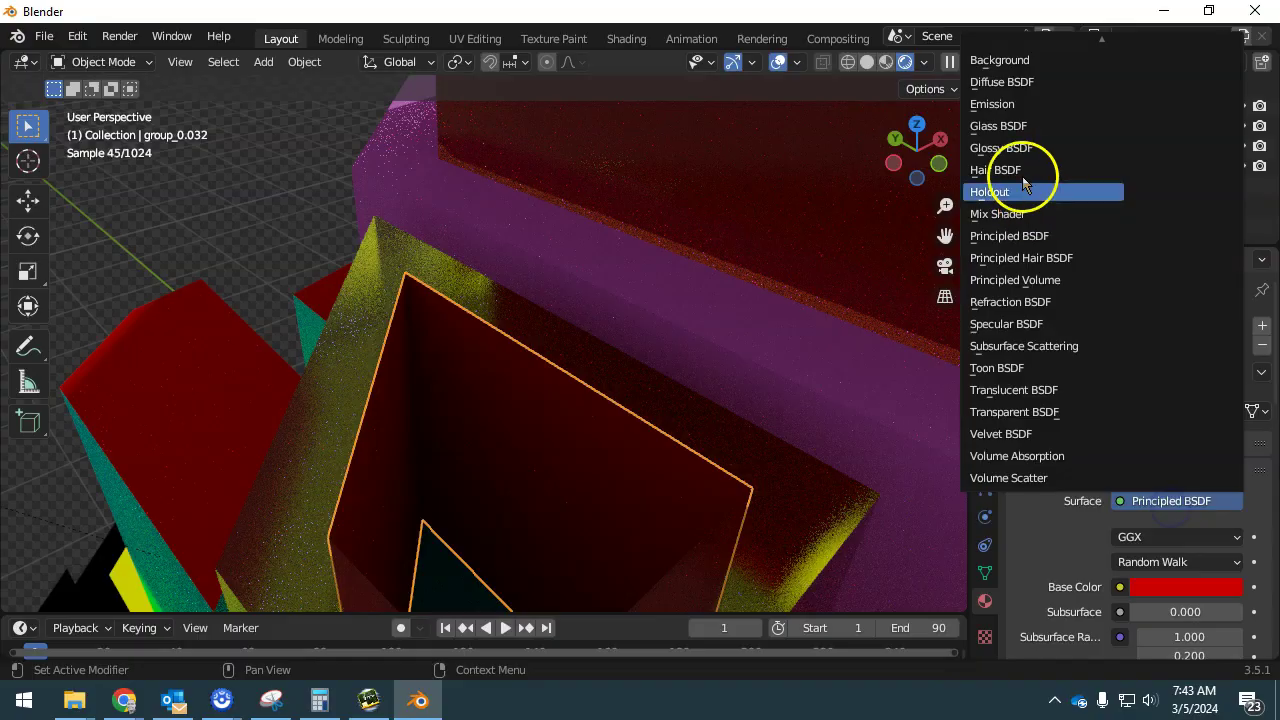
{"action": "left_click", "coordinate": [1015, 130]}
- Reduce the red glass roughness to 0.298 and inspect the frosted box from several angles
{"action": "middle_click_drag", "start_coordinate": [643, 491], "coordinate": [624, 432]}
{"action": "scroll", "coordinate": [624, 432], "scroll_direction": "down", "scroll_amount": 6}
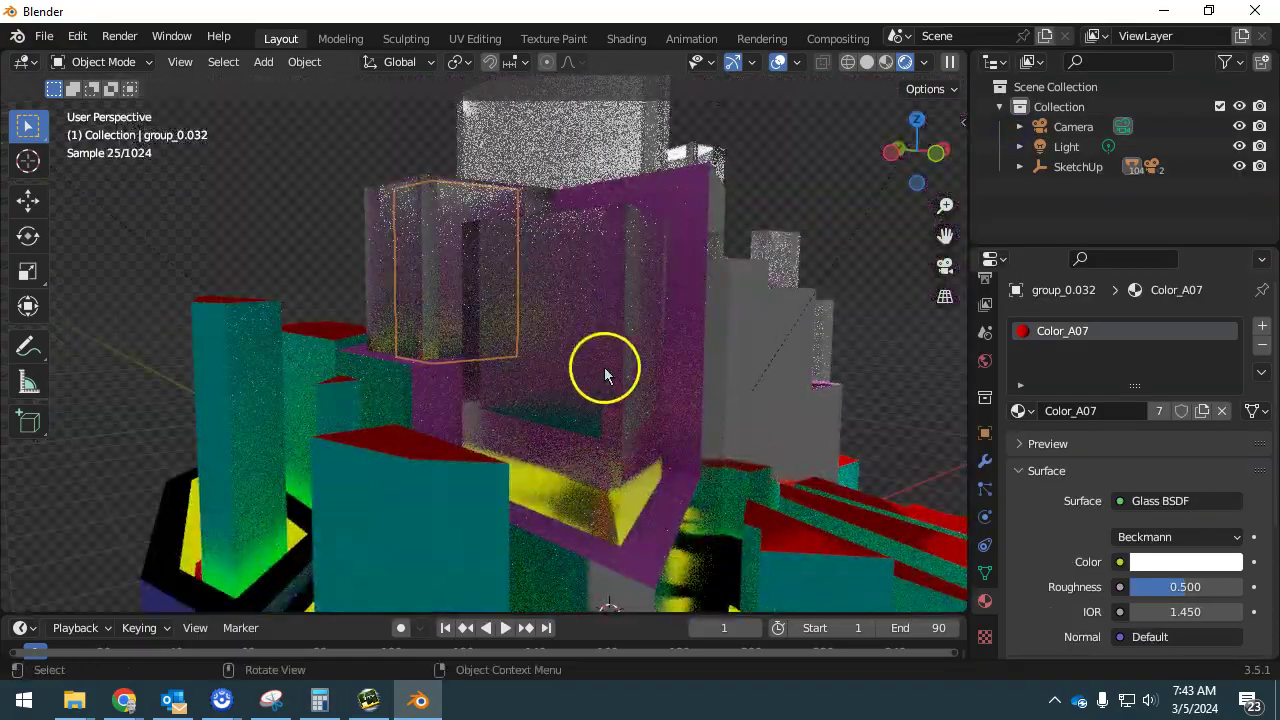
{"action": "middle_click_drag", "start_coordinate": [451, 291], "coordinate": [462, 307]}
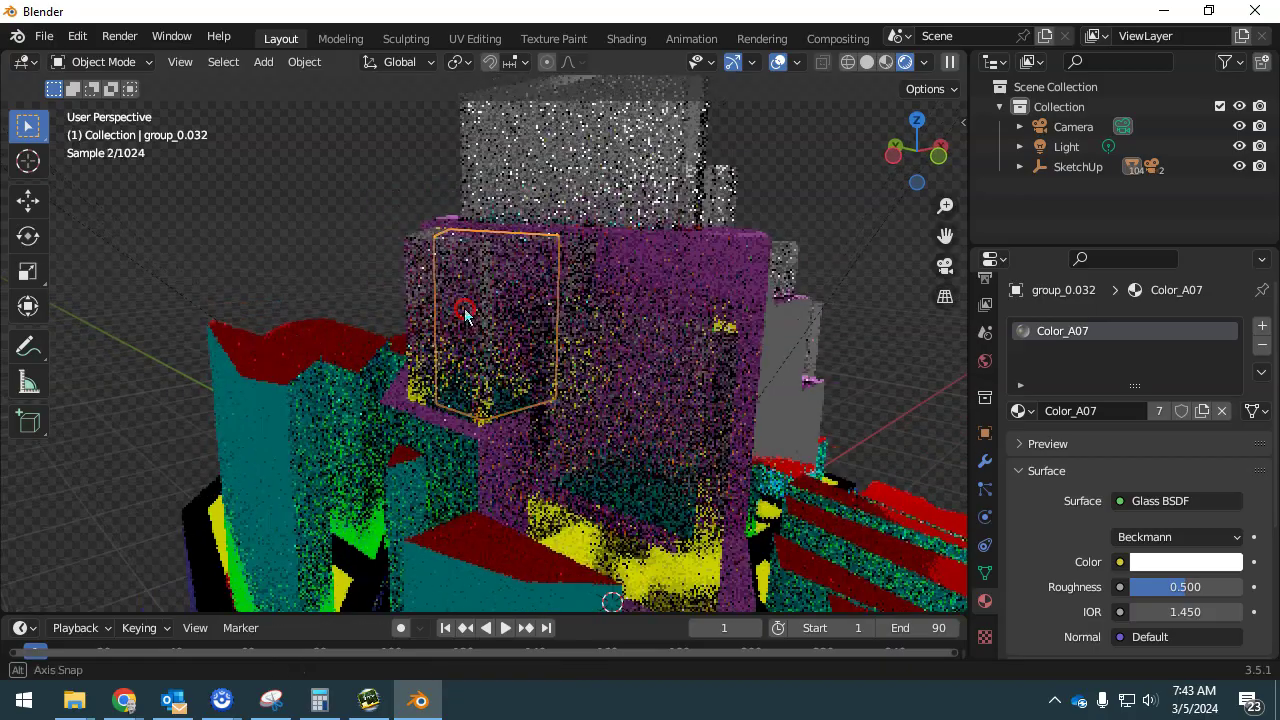
{"action": "left_click_drag", "start_coordinate": [1126, 588], "coordinate": [491, 271]}
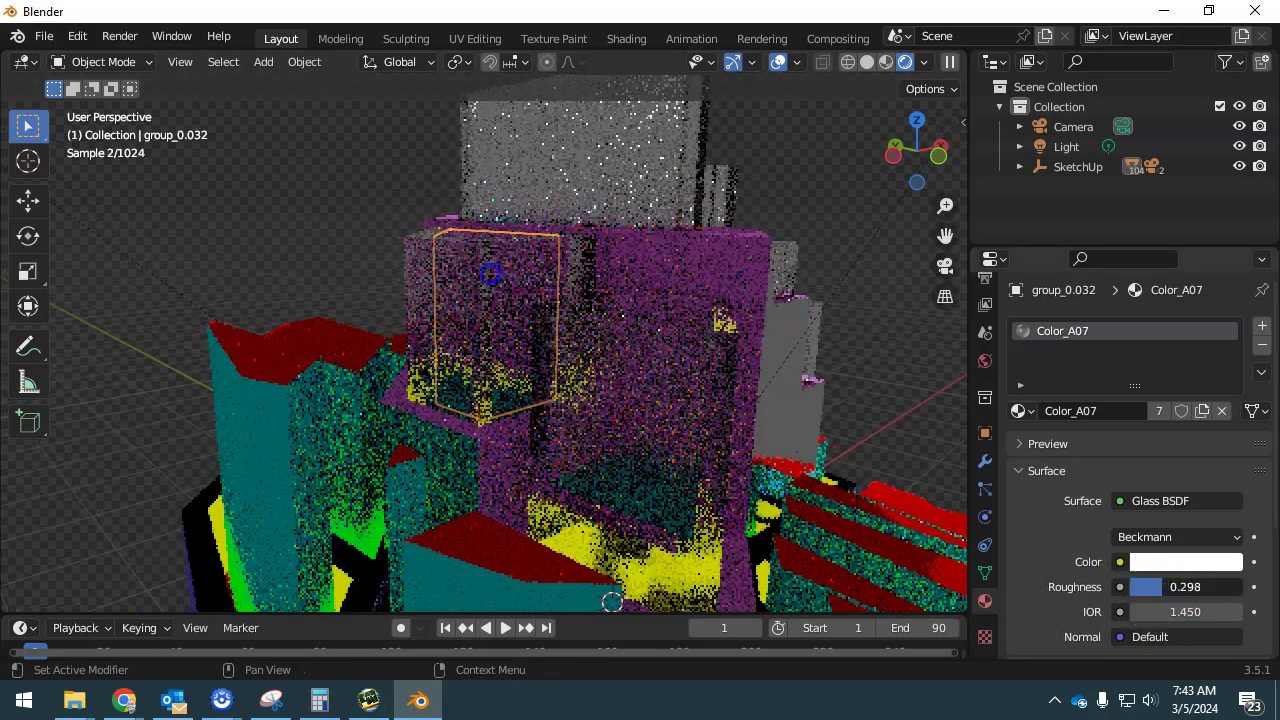
{"action": "middle_click_drag", "start_coordinate": [720, 457], "coordinate": [618, 455]}
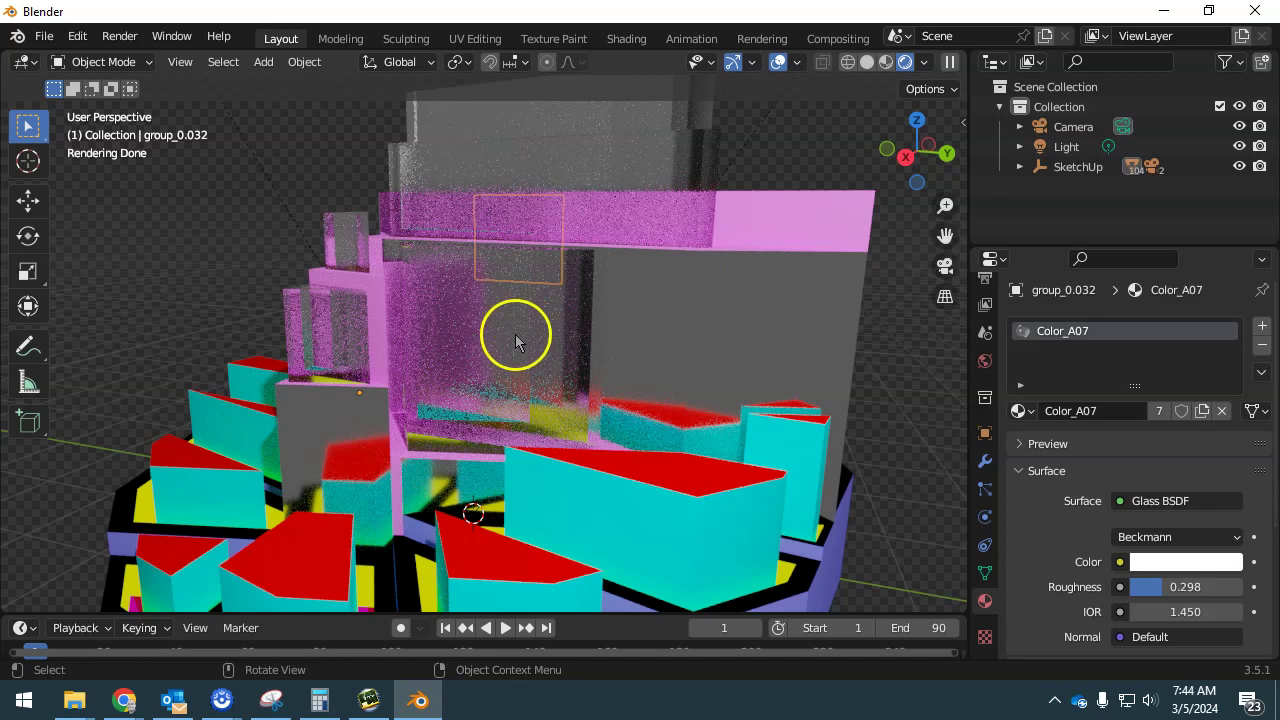
{"action": "middle_click_drag", "start_coordinate": [512, 347], "coordinate": [563, 429]}
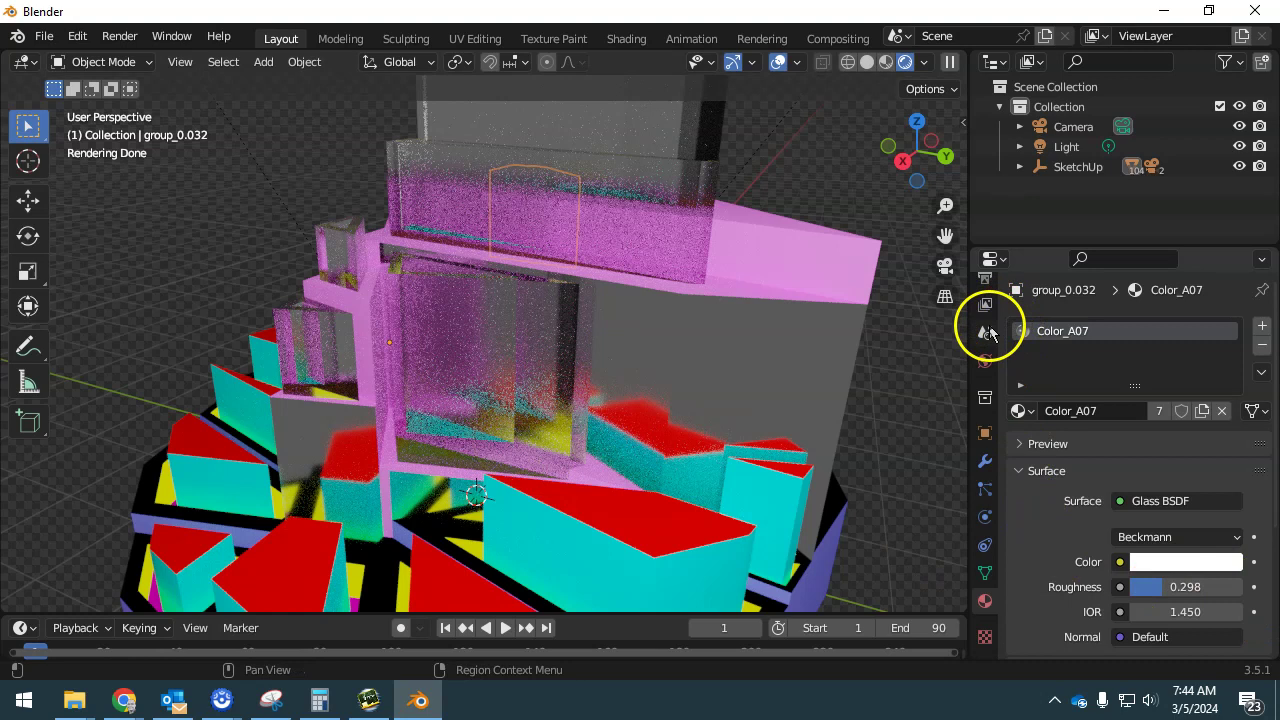
- In Render Properties, set Sampling > Viewport Max Samples to 4096 and refresh the preview
{"action": "scroll", "coordinate": [988, 330], "scroll_direction": "up", "scroll_amount": 3}
{"action": "left_click", "coordinate": [988, 318]}
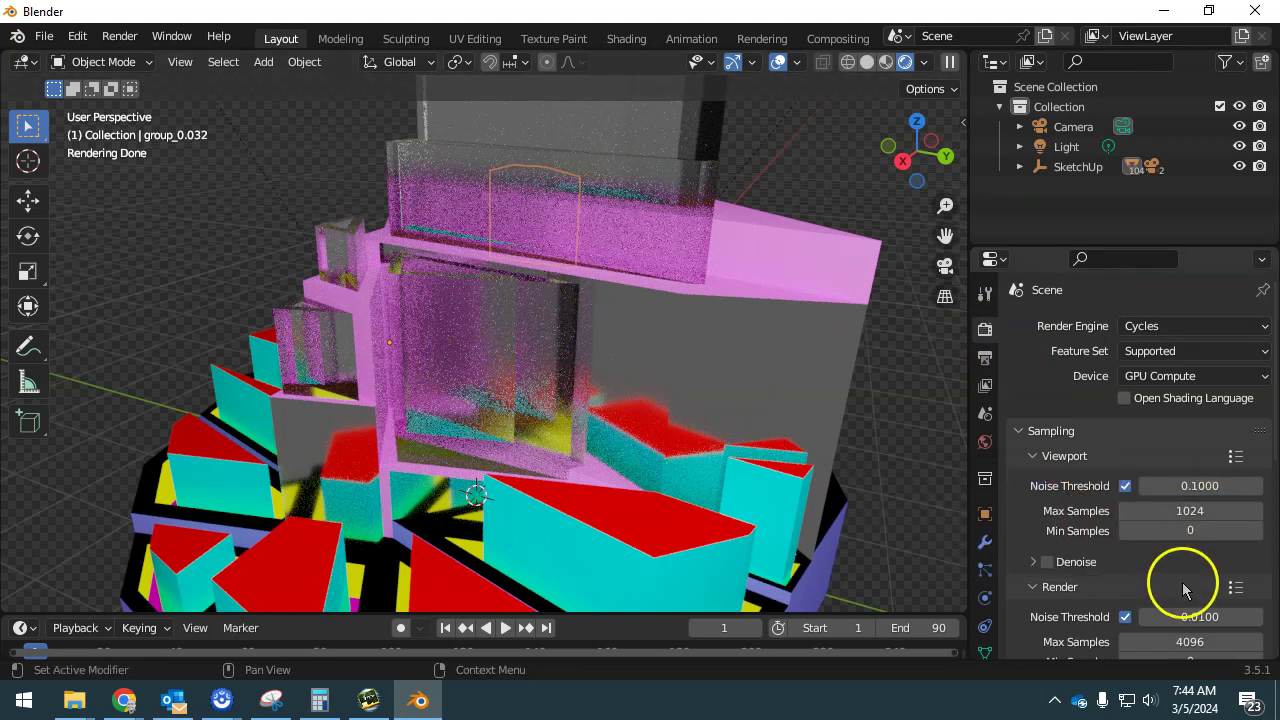
{"action": "scroll", "coordinate": [1175, 580], "scroll_direction": "down", "scroll_amount": 2}
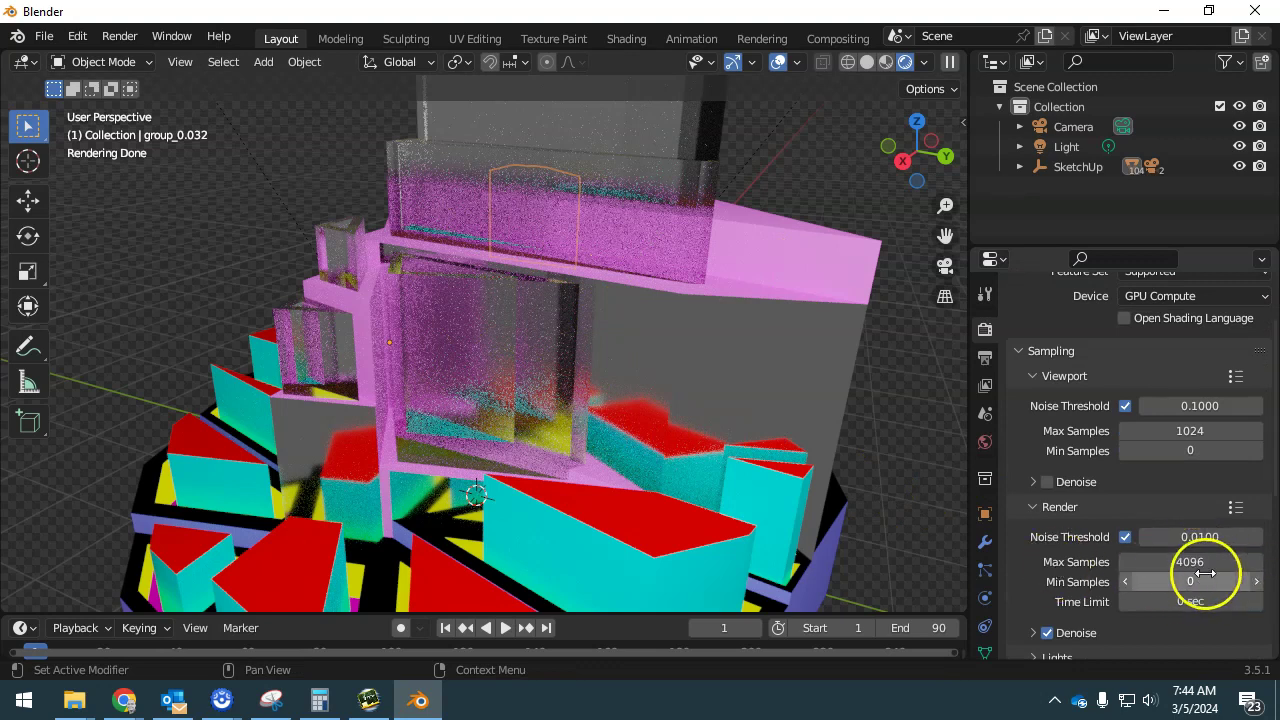
{"action": "left_click", "coordinate": [1198, 431]}
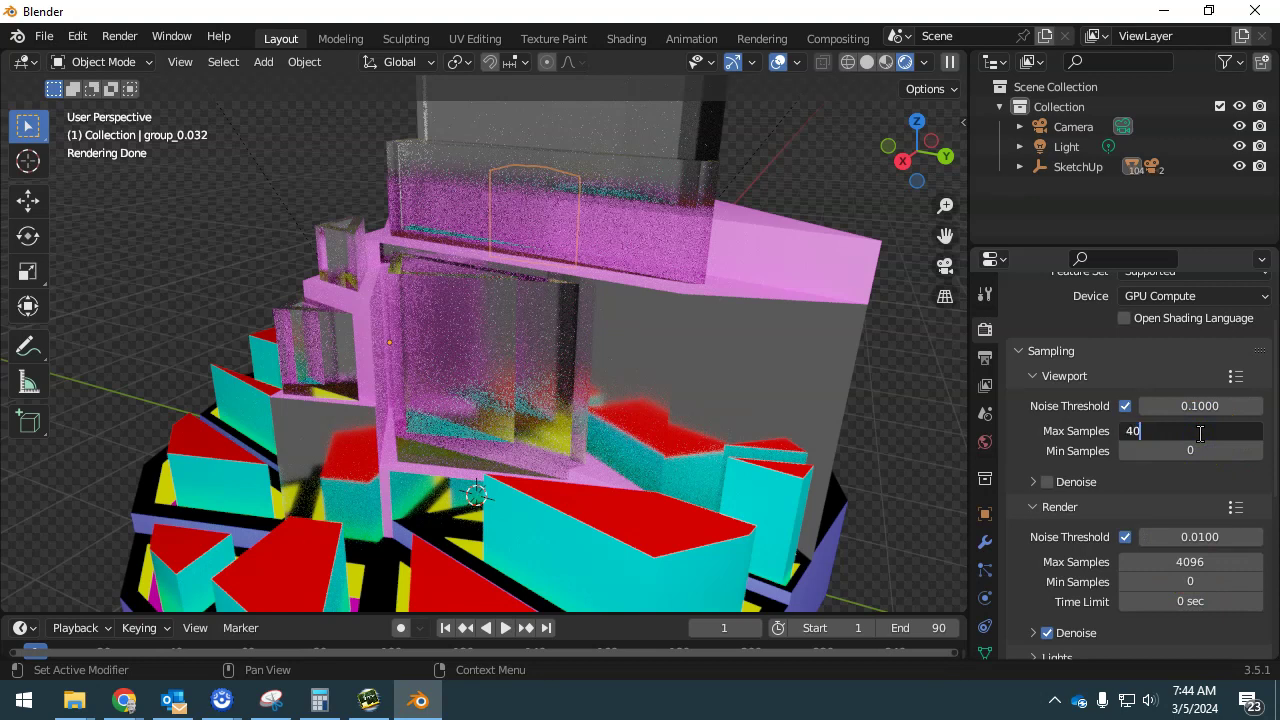
{"action": "type", "text": "4096"}
{"action": "left_click", "coordinate": [509, 421]}
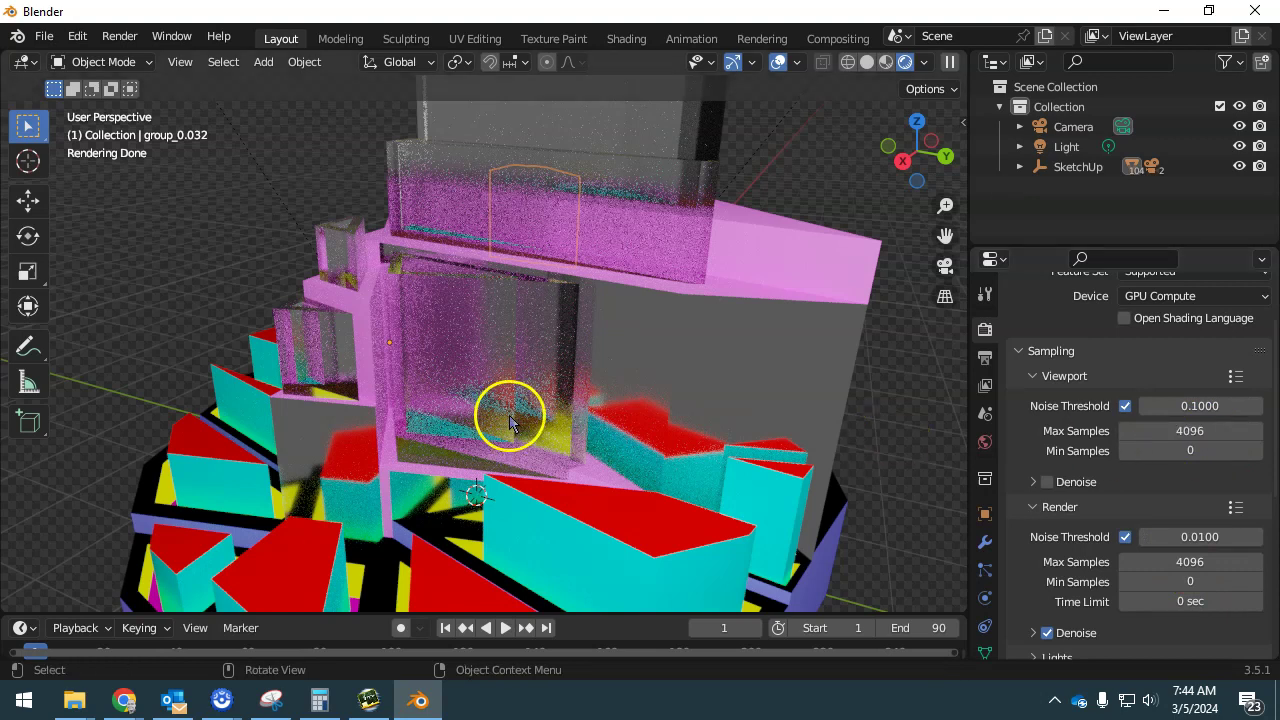
{"action": "middle_click_drag", "start_coordinate": [125, 393], "coordinate": [150, 400]}
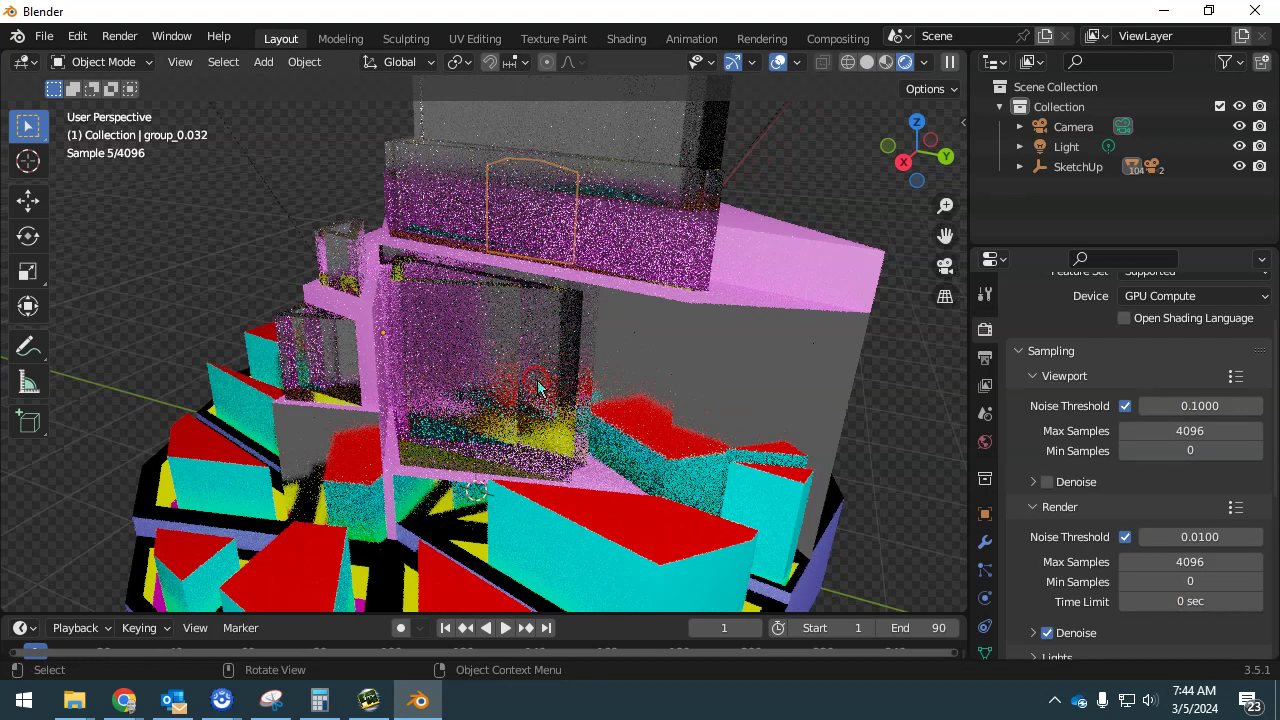